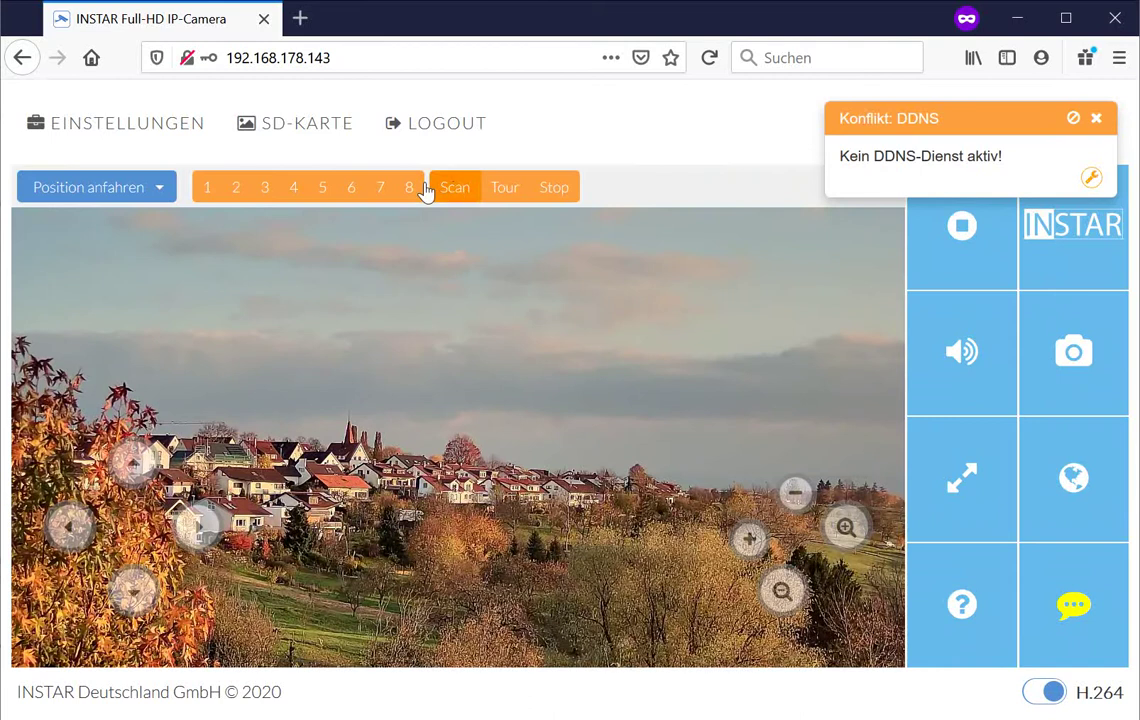
Move the camera to saved position 3 and dismiss the DDNS conflict notification
left_click(266, 191)
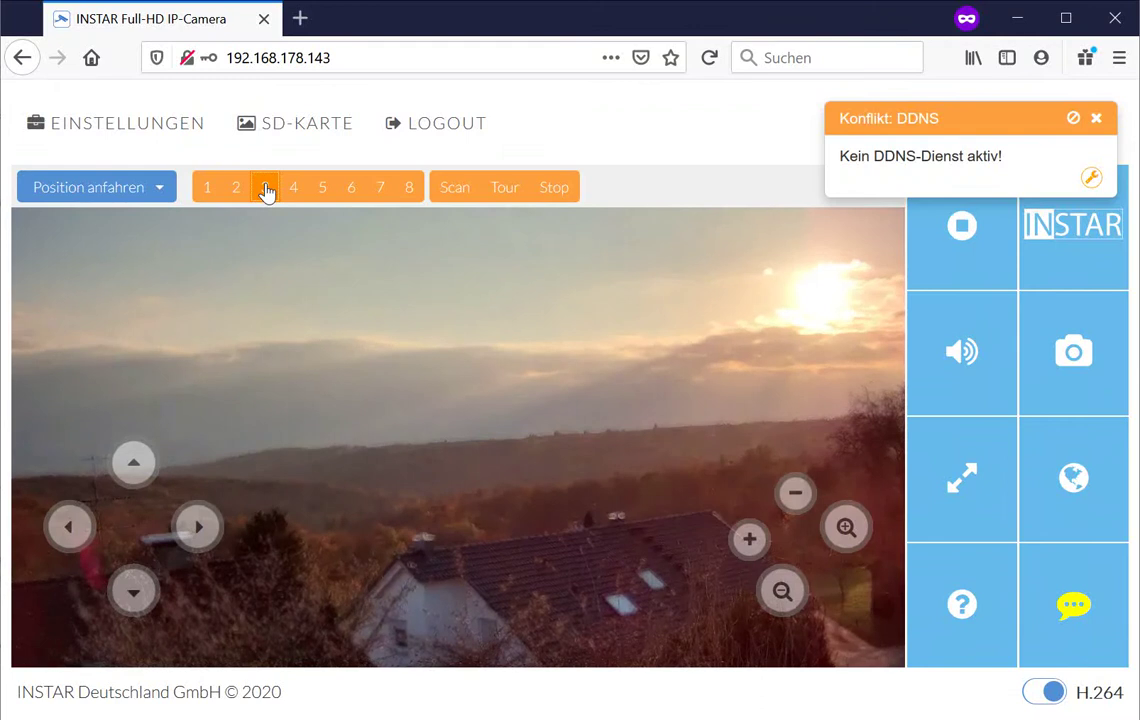
left_click(1097, 118)
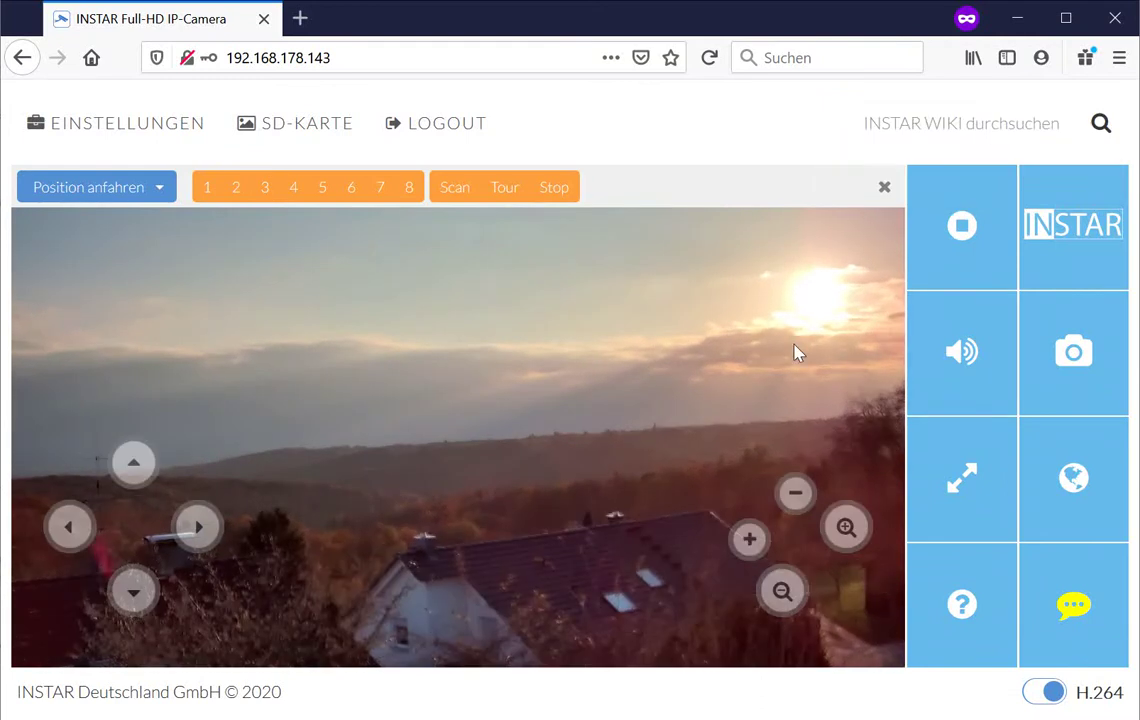
Preview a snapshot of the live view, fetch the next picture, and discard it without saving
left_click(1070, 356)
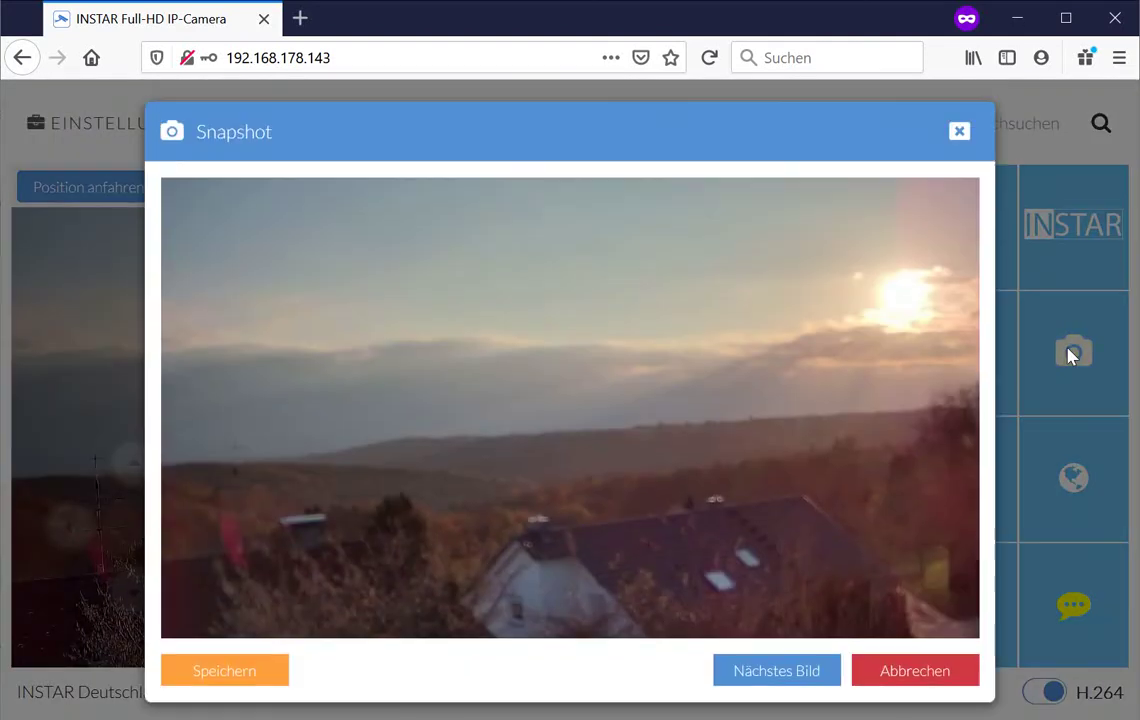
left_click(1005, 520)
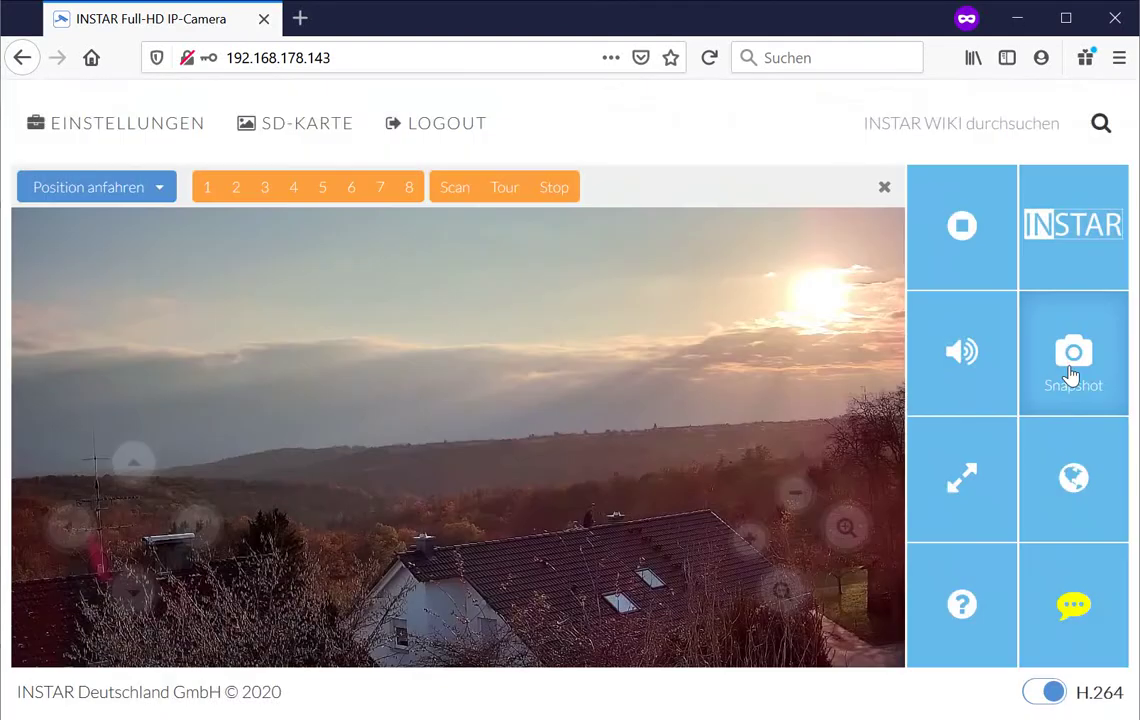
left_click(1071, 372)
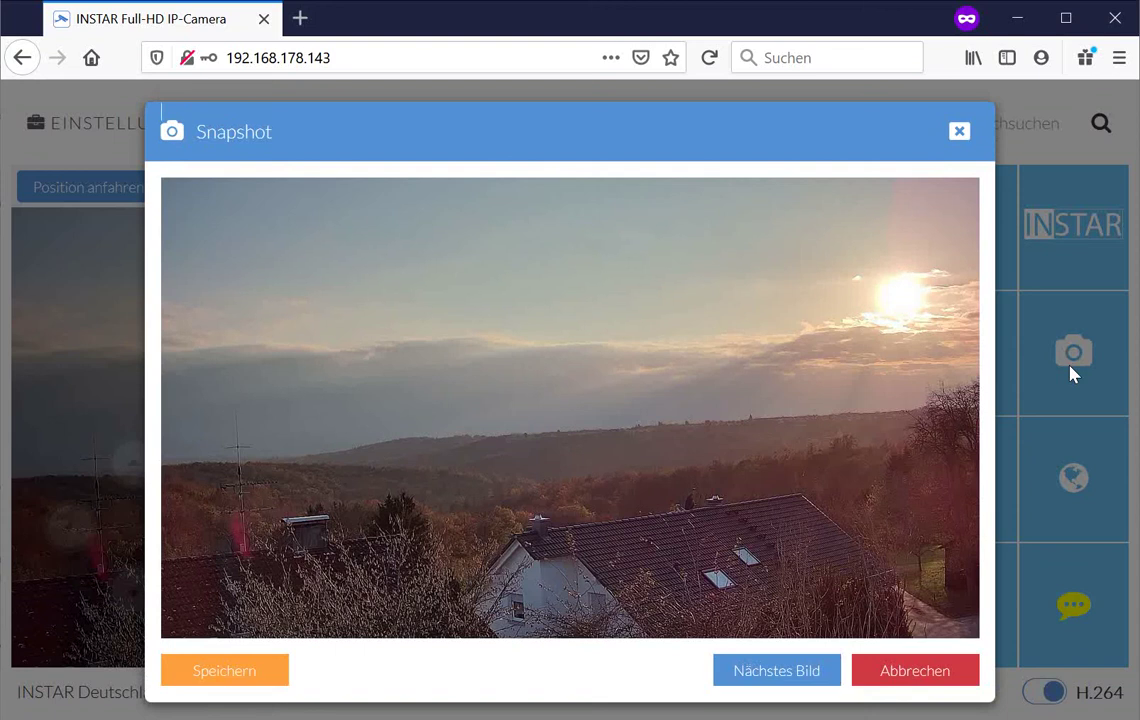
left_click(793, 679)
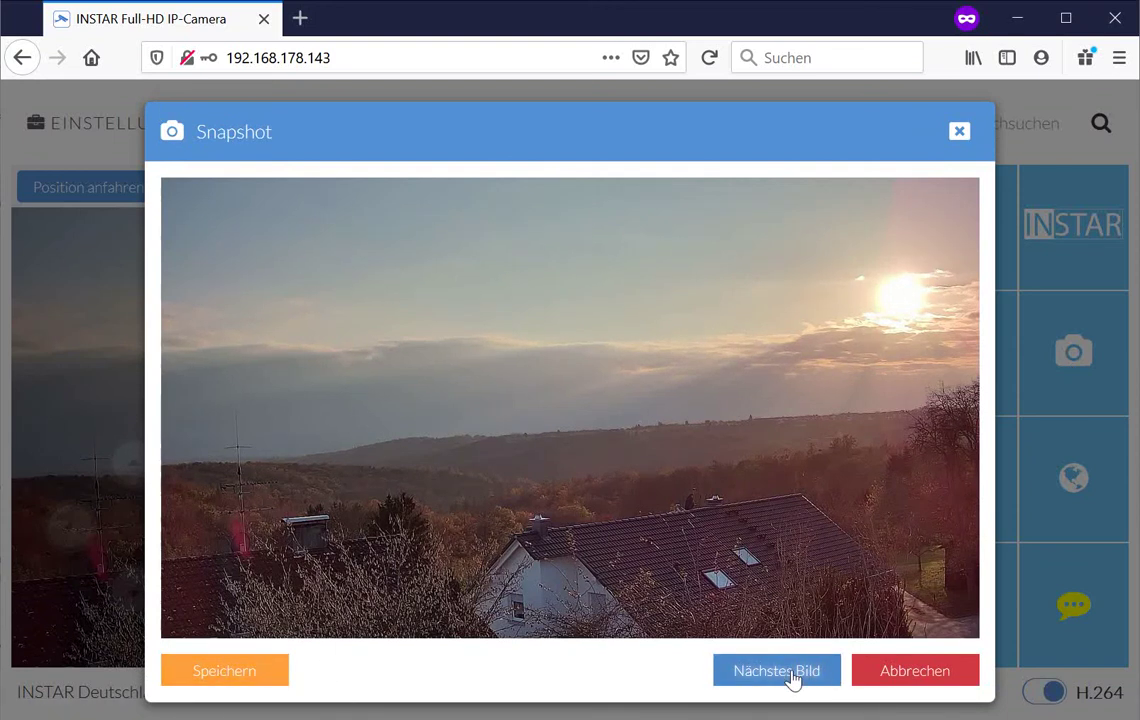
left_click(931, 673)
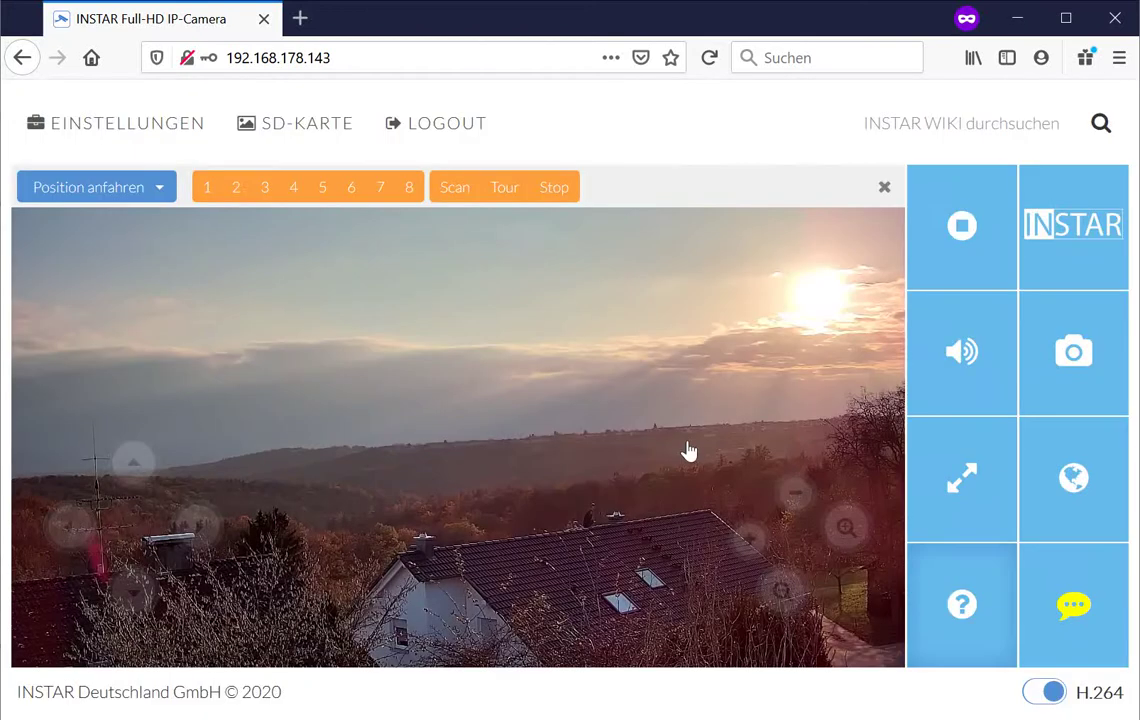
Move the camera to saved position 2 and pan it to the right
left_click(236, 188)
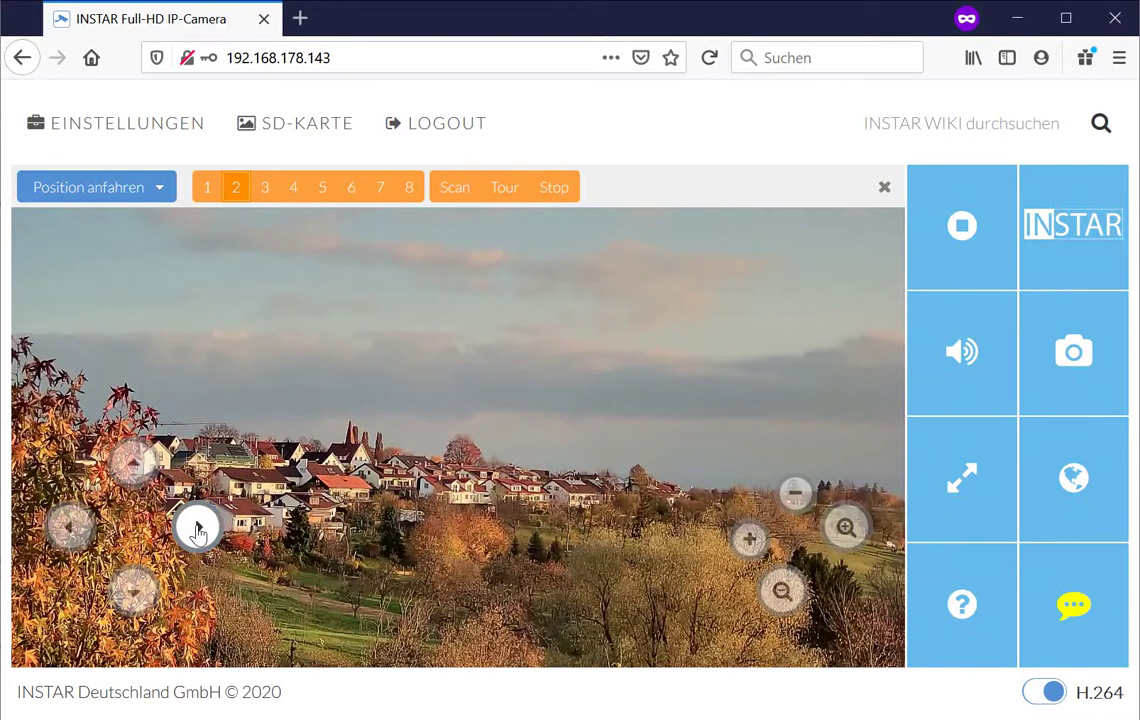
left_click(198, 530)
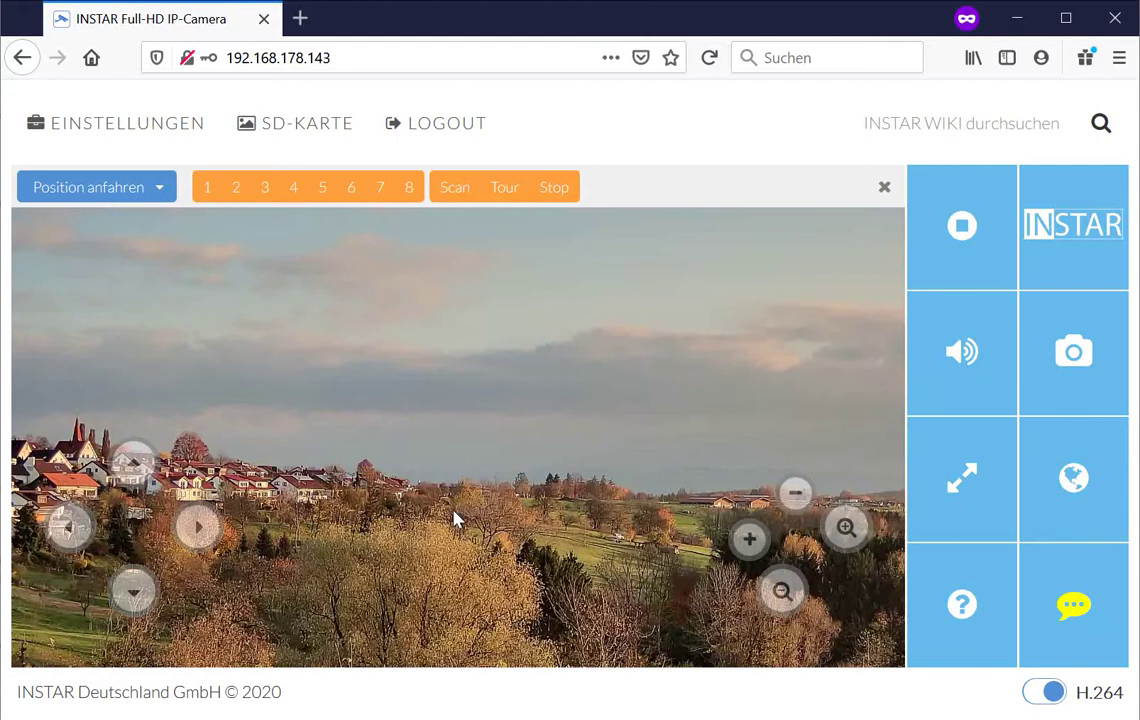
Move the camera to saved position 1 and zoom out
left_click(206, 190)
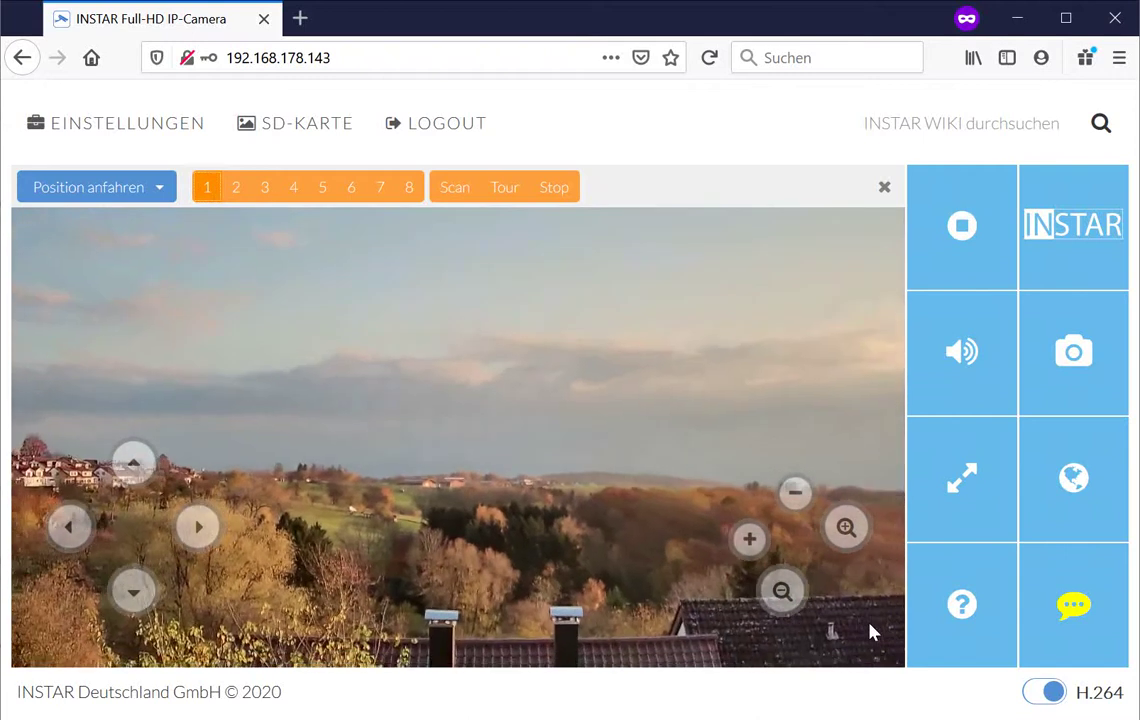
left_click(784, 593)
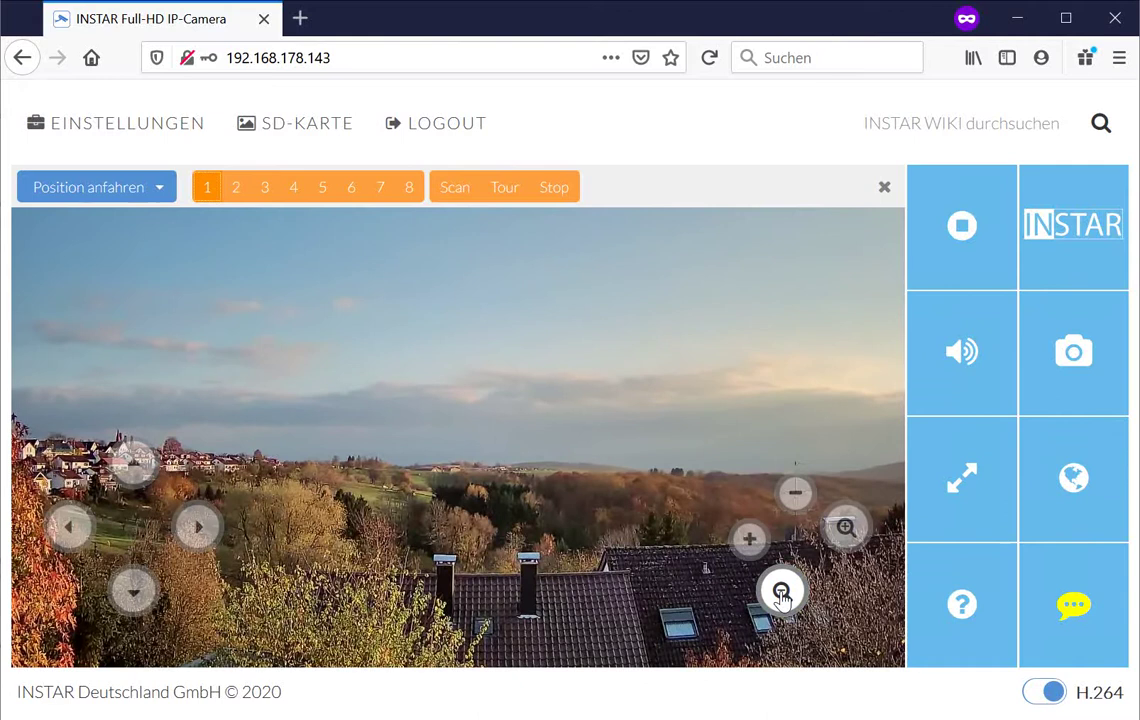
left_click(782, 595)
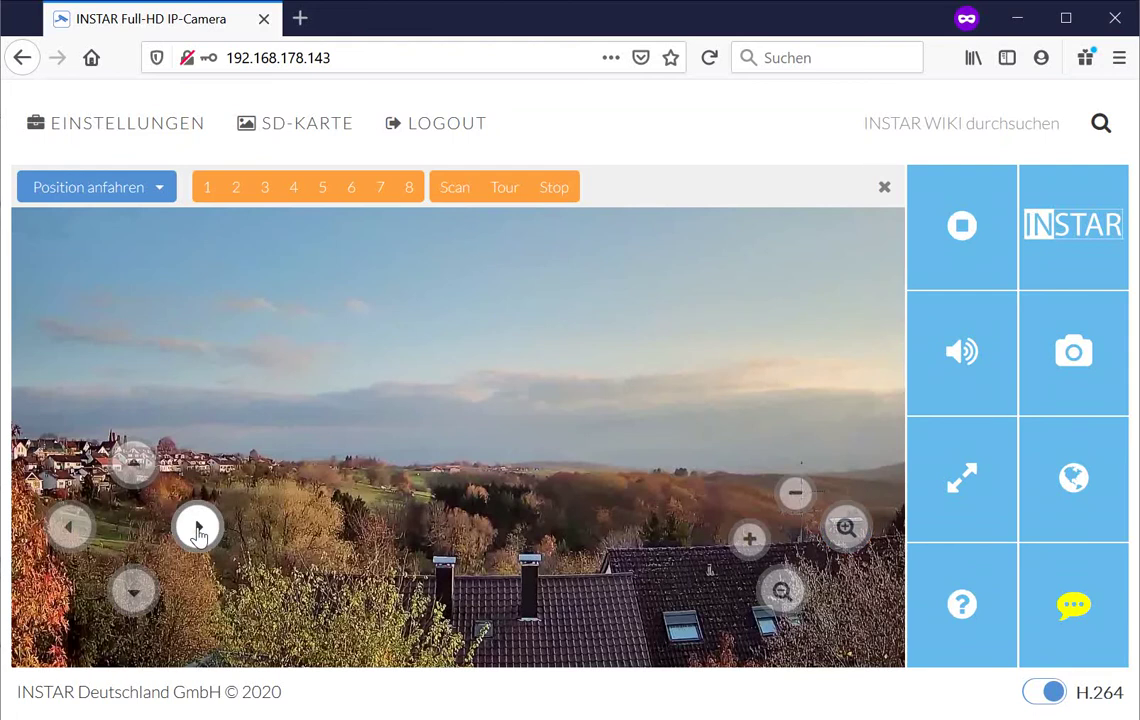
Return the camera to saved position 1, switching the H.264 stream off and back on both before and after
left_click(1044, 690)
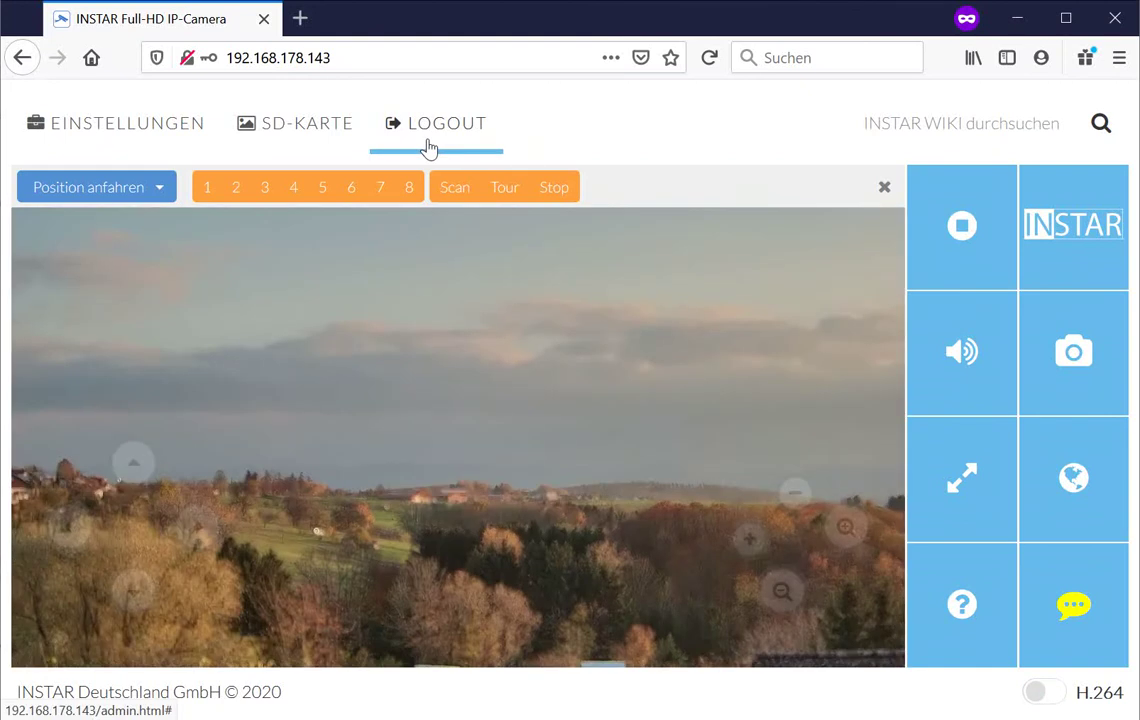
left_click(1045, 700)
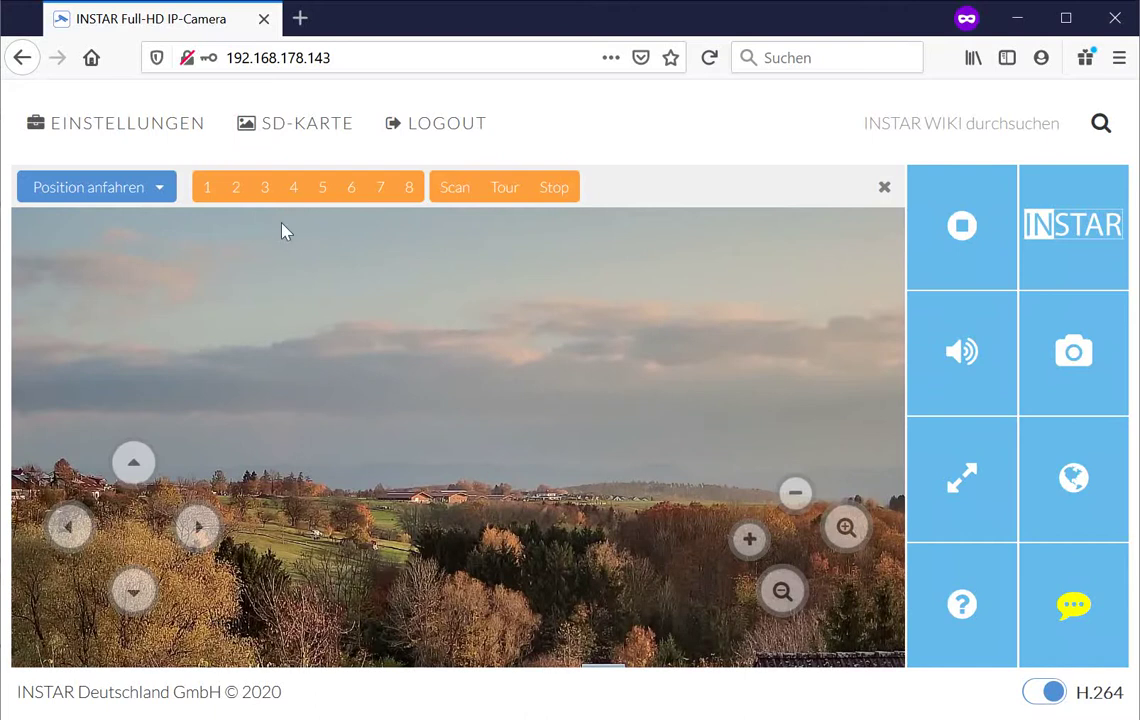
left_click(205, 190)
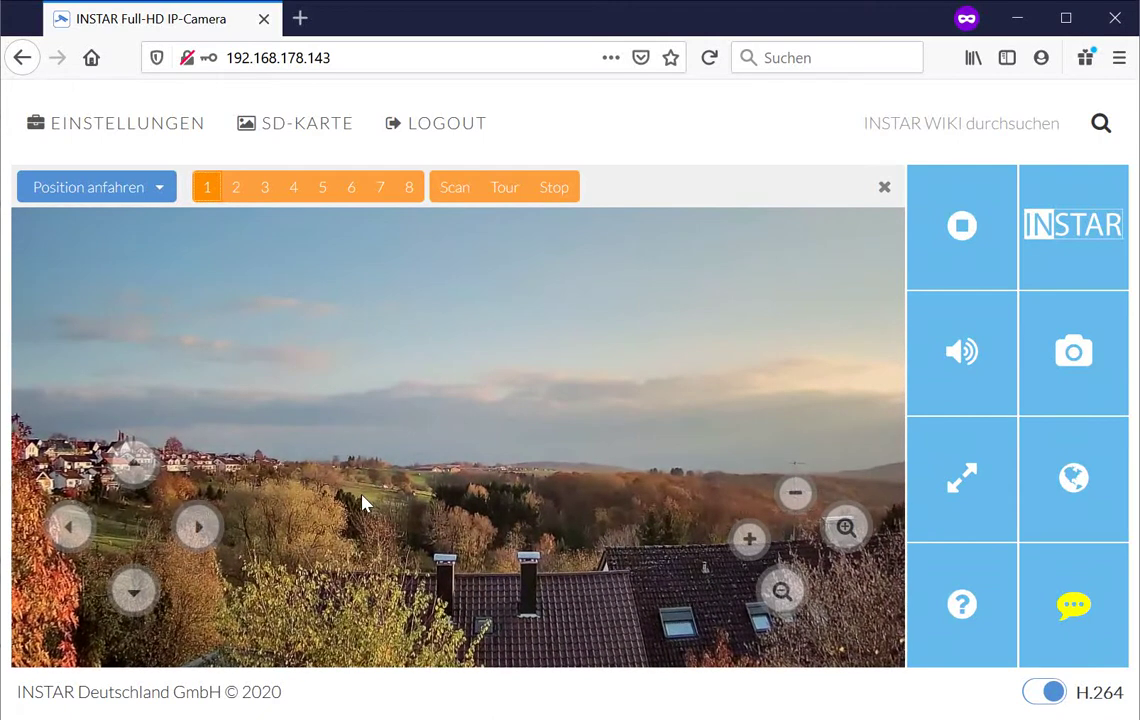
left_click(1050, 692)
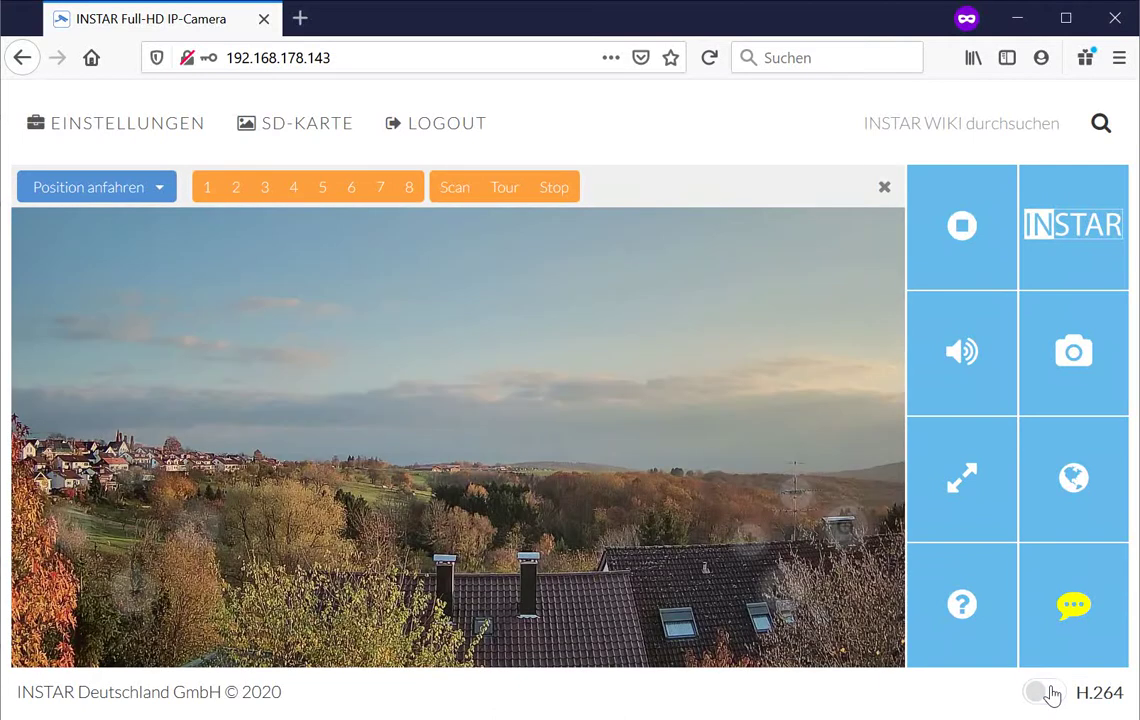
left_click(1050, 692)
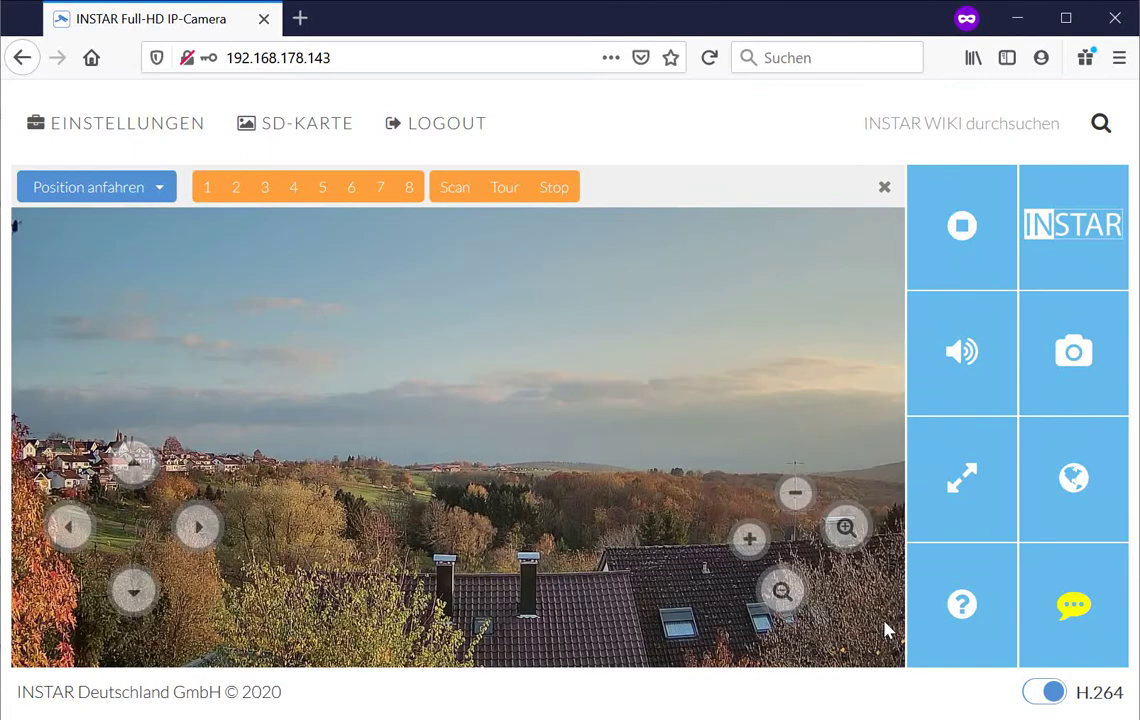
Save the current camera view as position 8 and switch the position mode back to Position anfahren
left_click(118, 197)
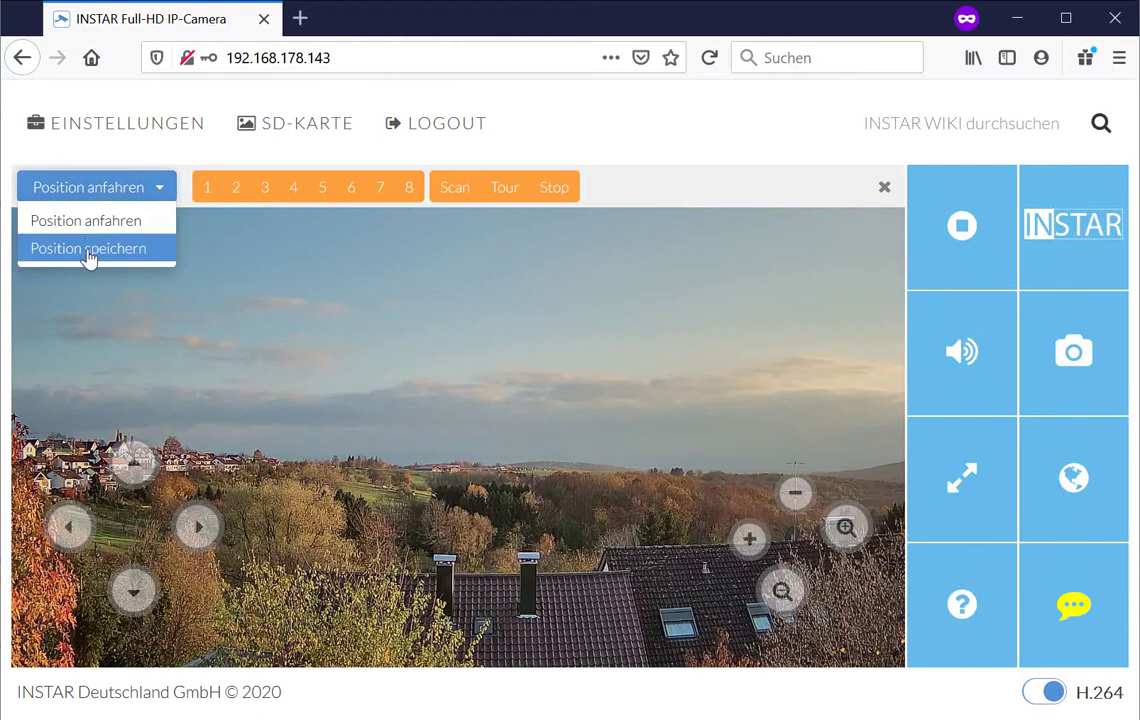
left_click(92, 249)
left_click(406, 190)
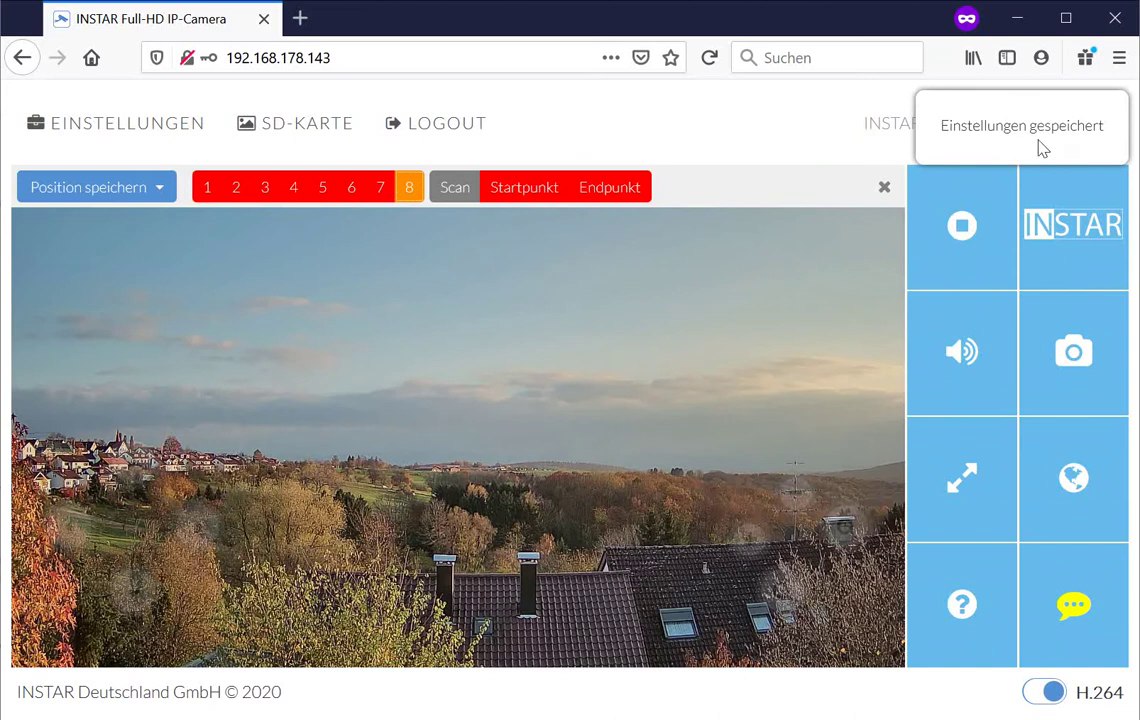
left_click(128, 190)
left_click(118, 222)
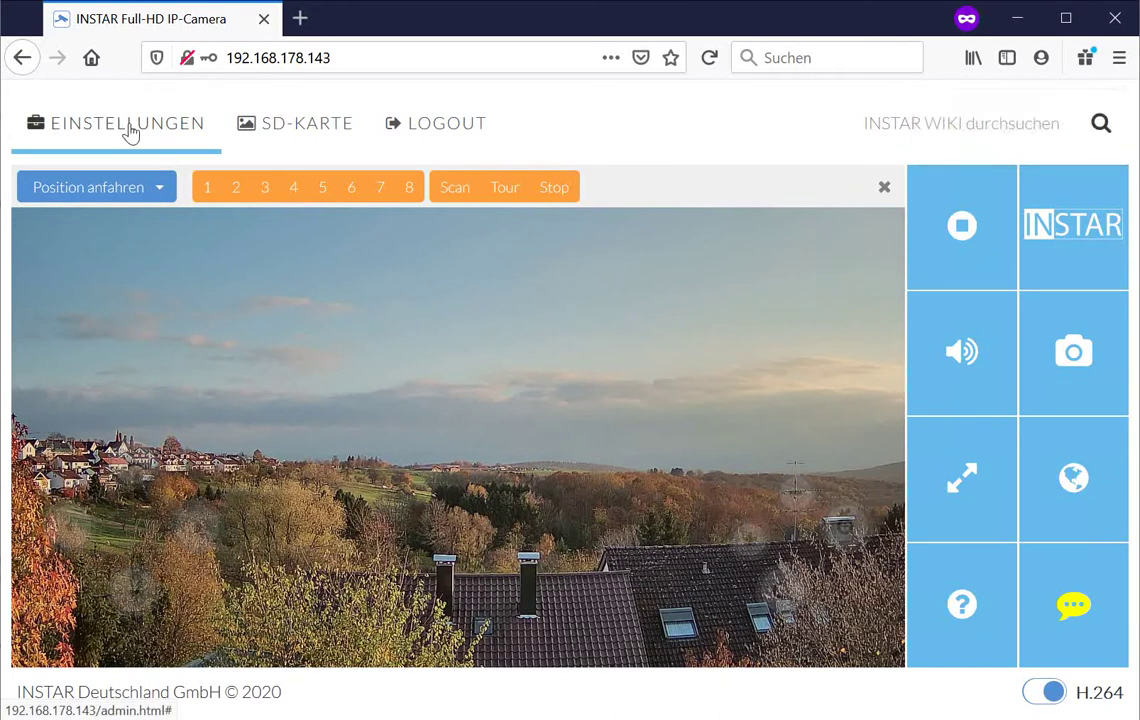
Open the images000 folder of 20201105 on the SD card
left_click(310, 133)
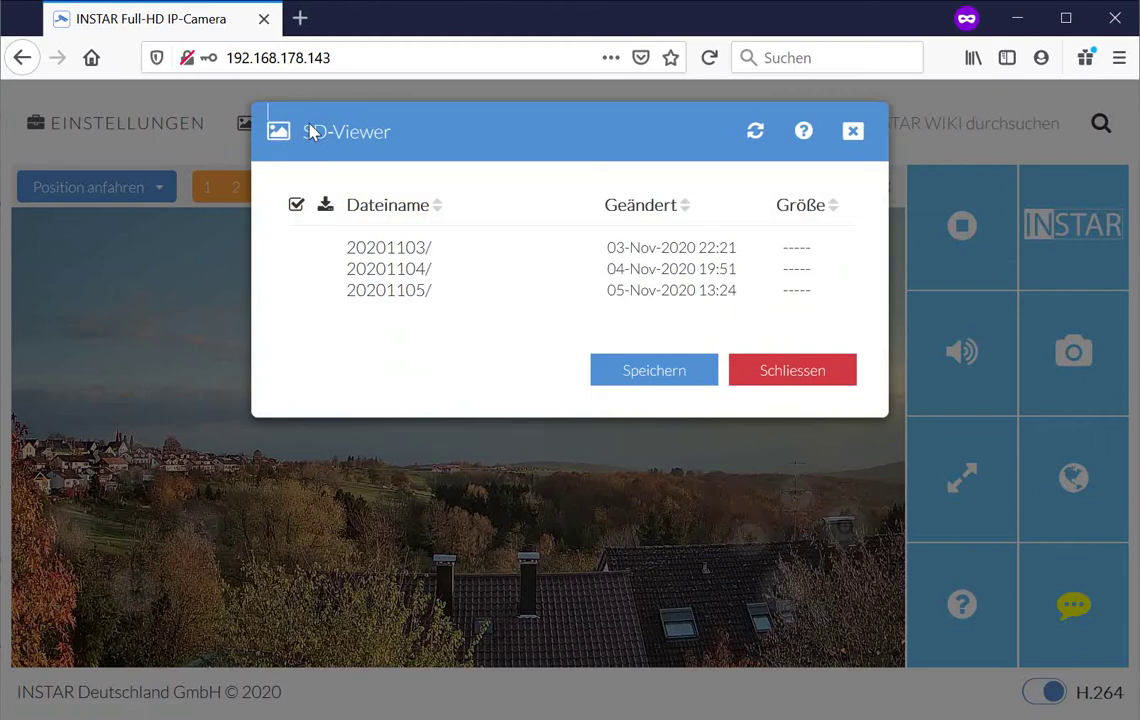
left_click(390, 292)
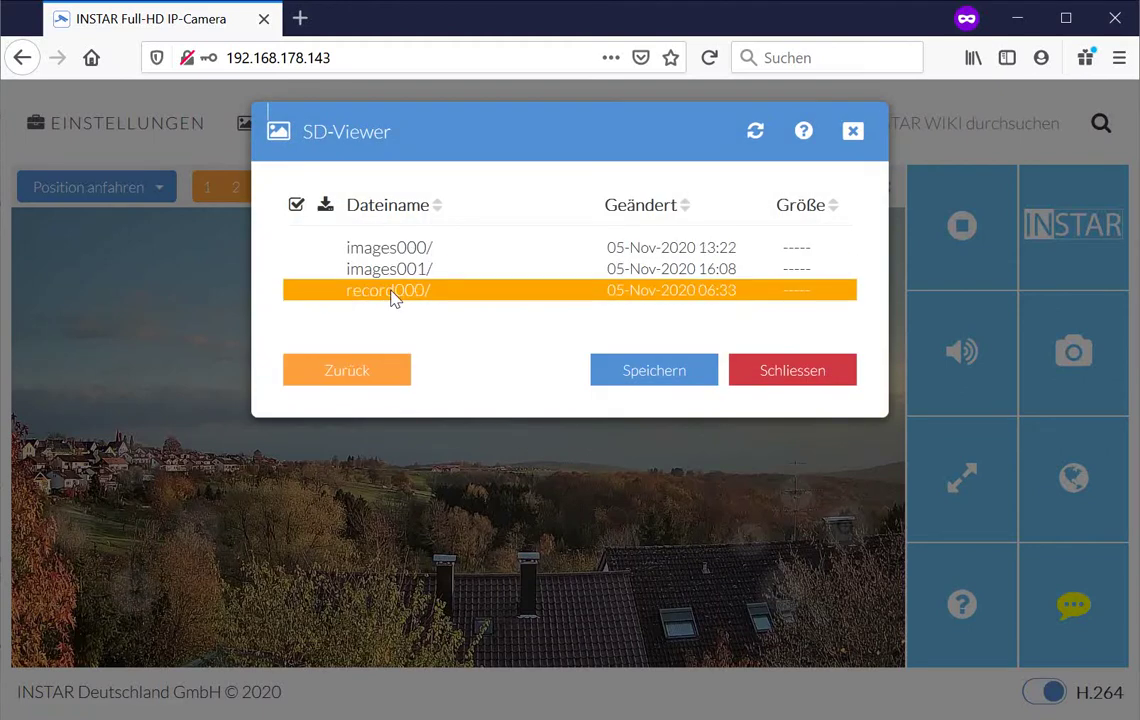
left_click(401, 252)
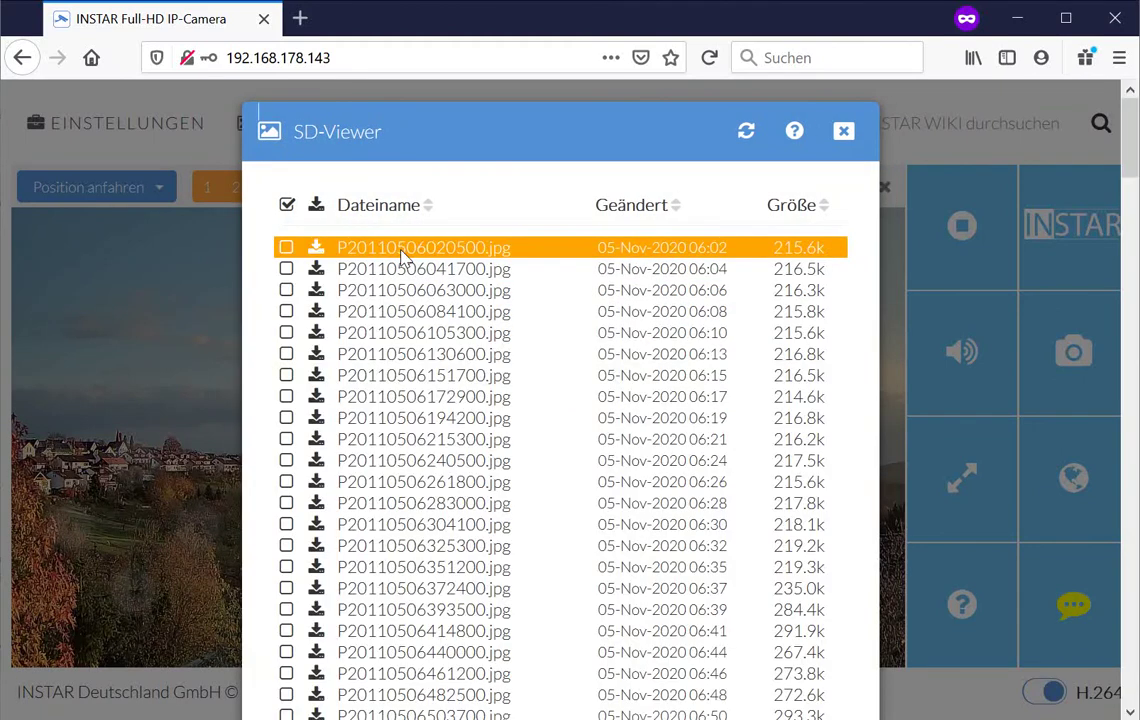
Select P20110511383800.jpg and P20110511451500.jpg, examine the image preview, and close the SD viewer
scroll(410, 480, "down", 10)
scroll(435, 515, "down", 20)
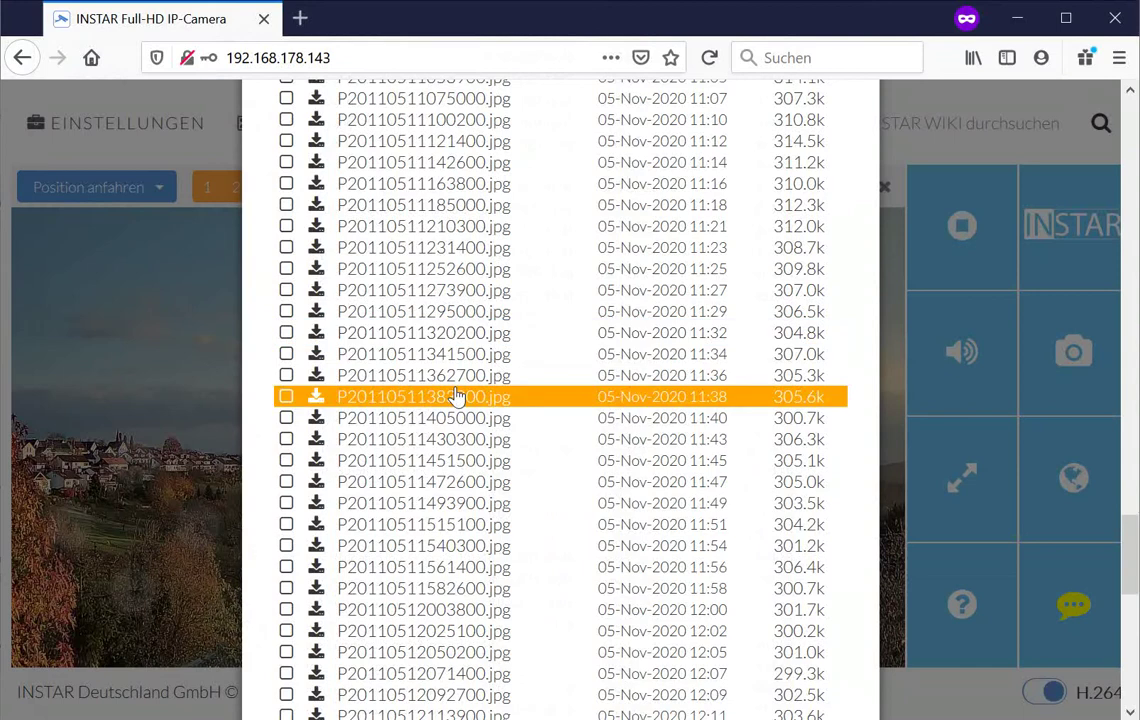
left_click(452, 400)
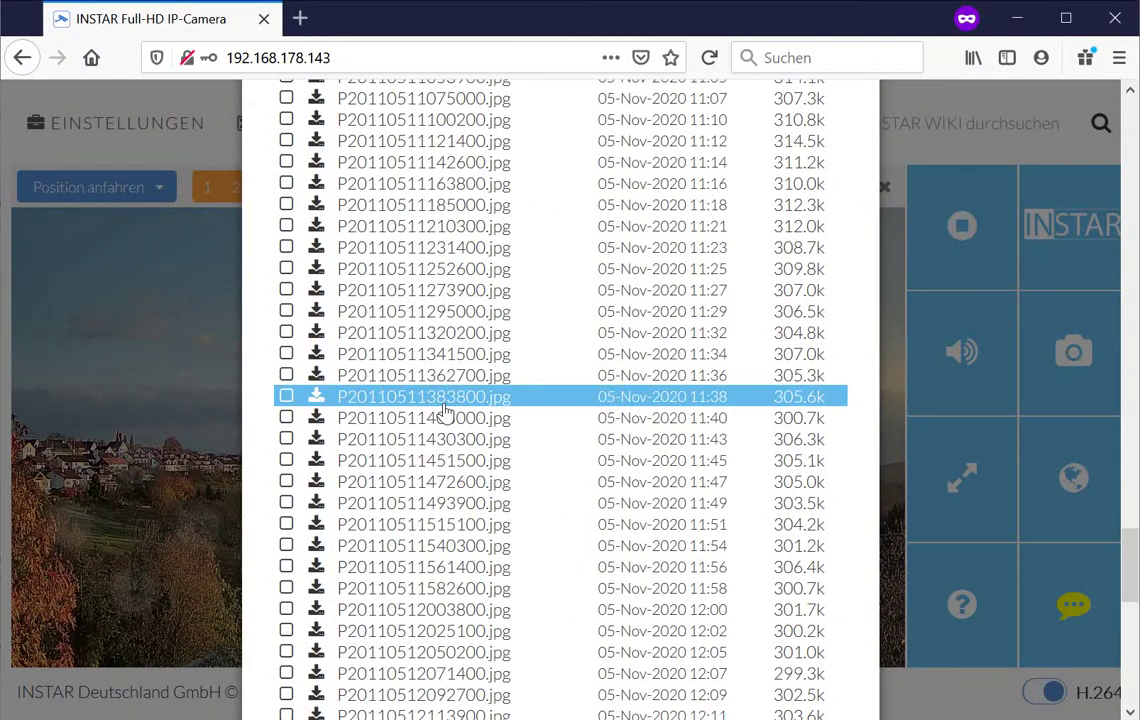
left_click(445, 464)
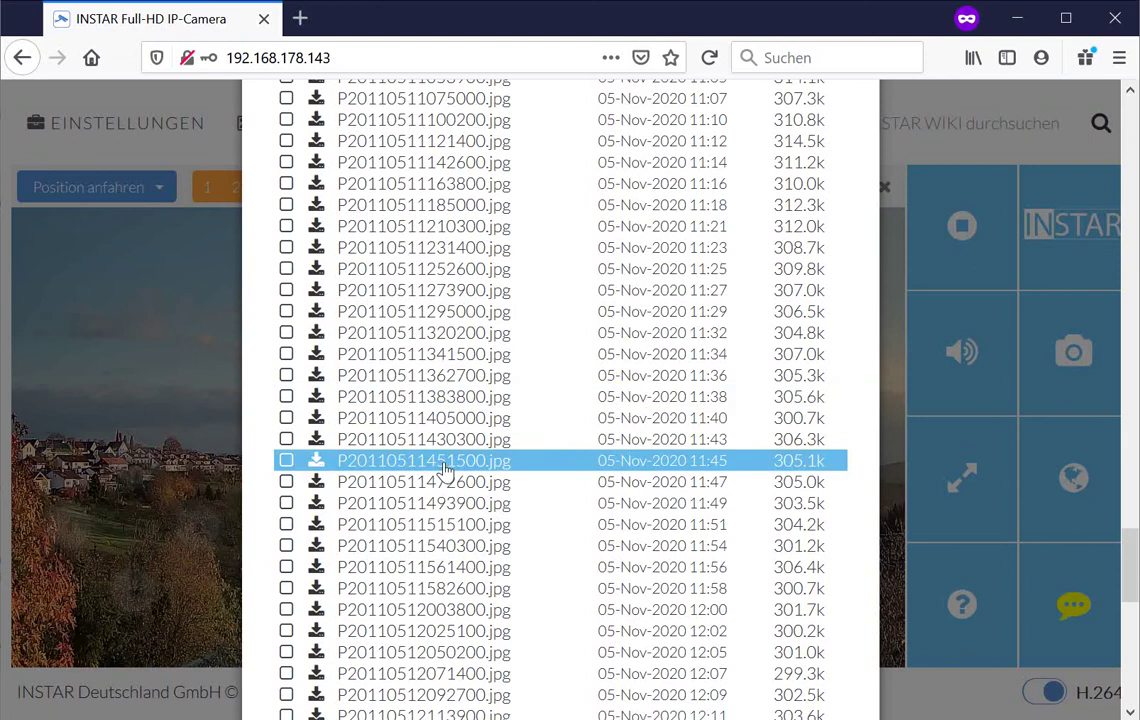
scroll(445, 468, "up", 20)
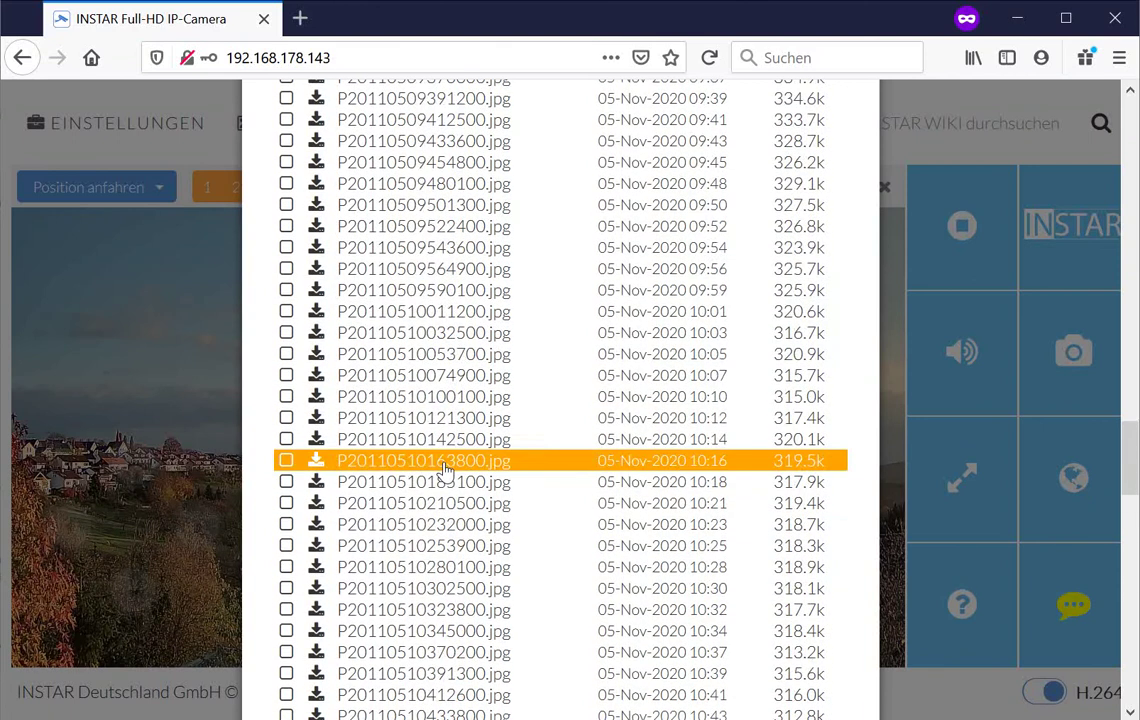
scroll(445, 468, "up", 8)
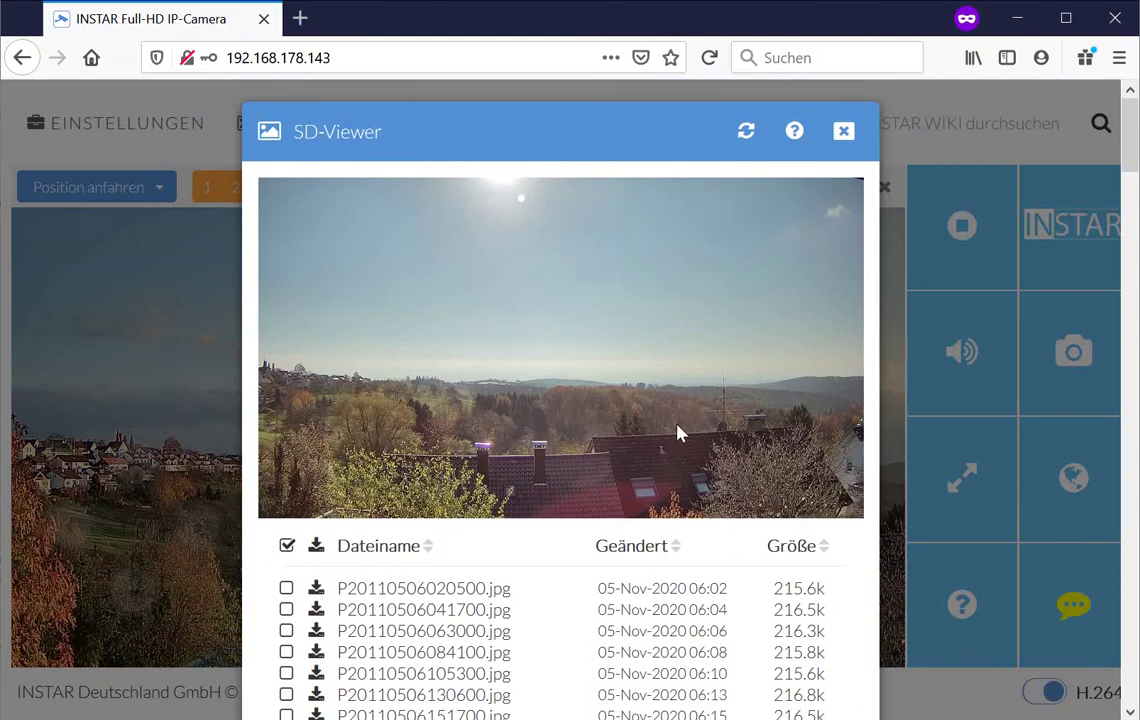
scroll(623, 412, "down", 1)
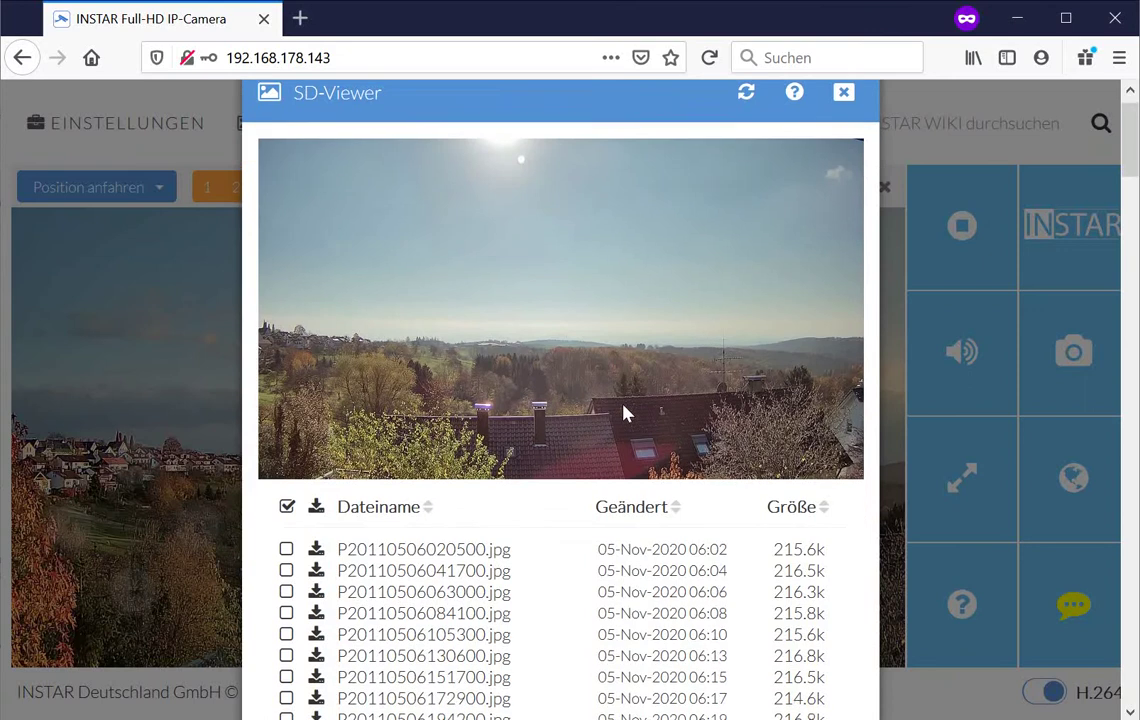
scroll(588, 473, "up", 1)
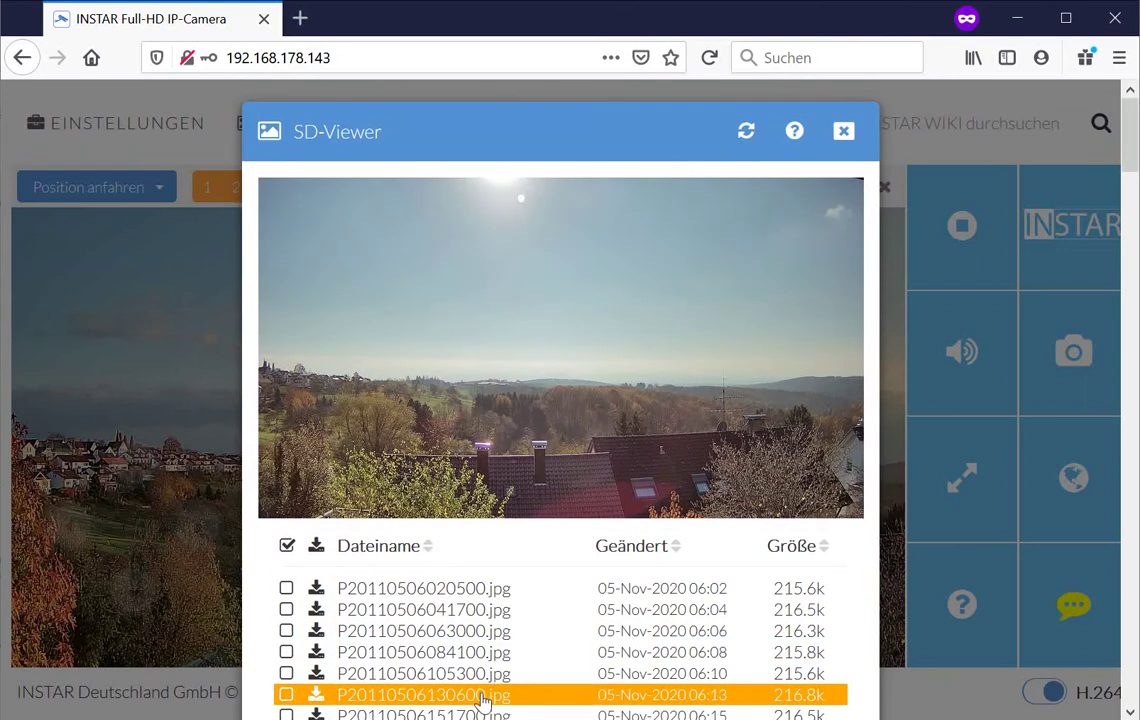
left_click(843, 133)
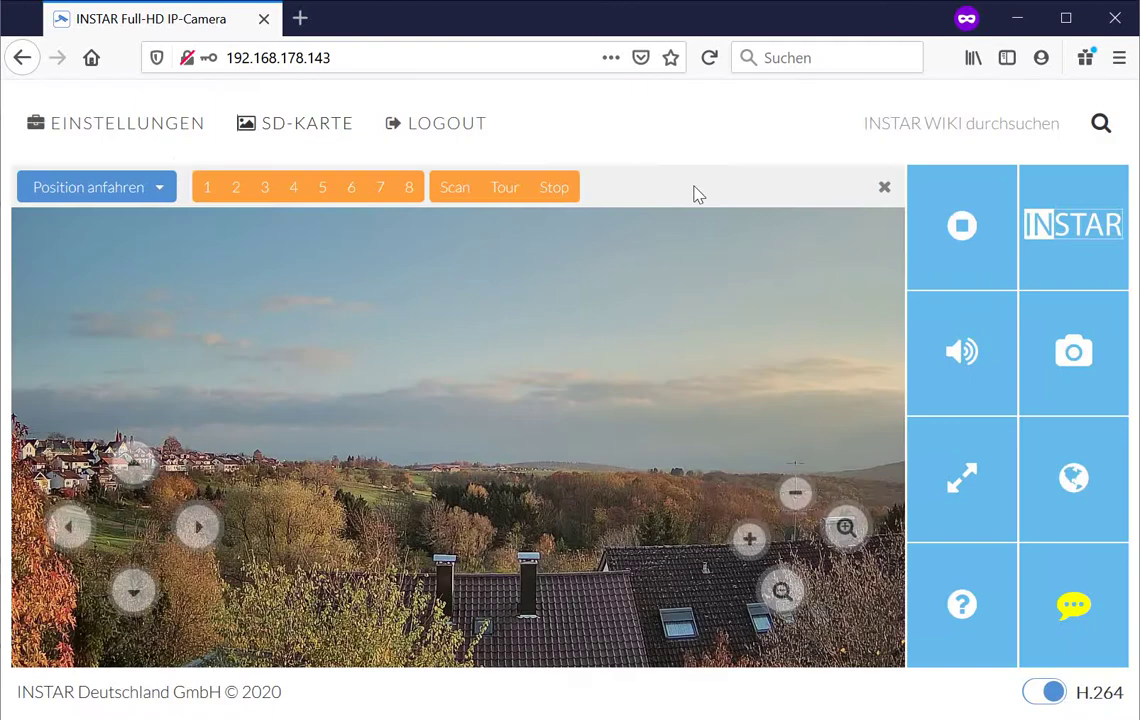
Look through the network and multimedia settings categories, view the audio settings, and leave them without applying changes
left_click(92, 123)
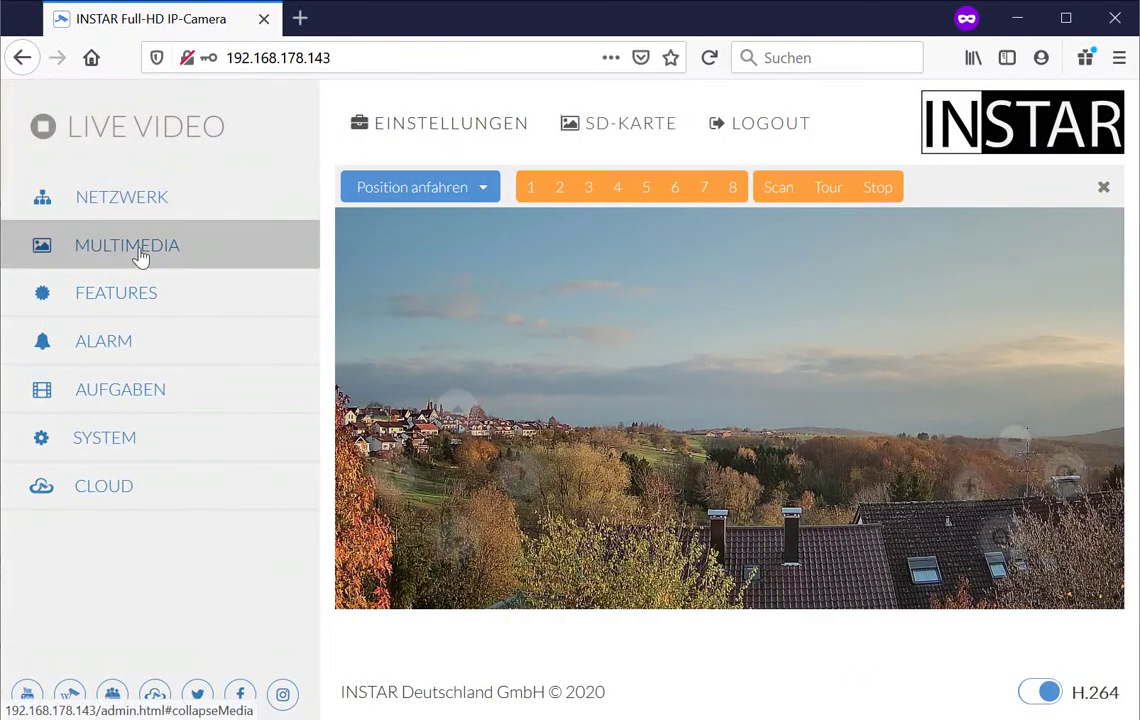
left_click(140, 257)
left_click(122, 197)
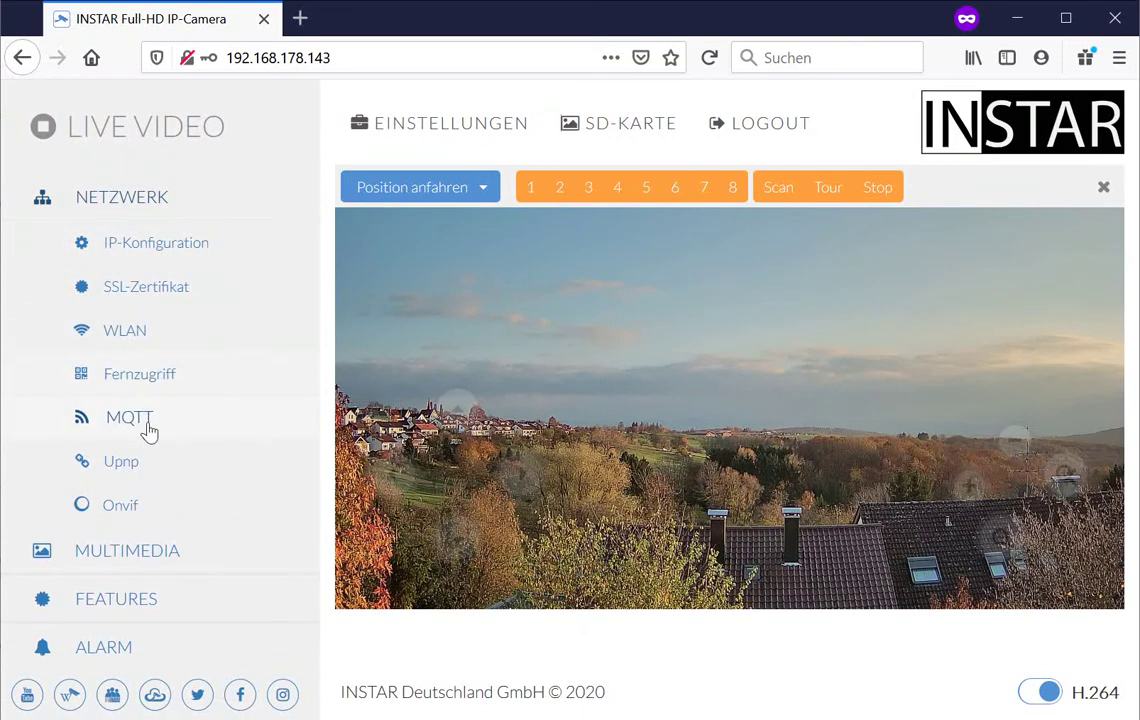
left_click(135, 555)
left_click(126, 292)
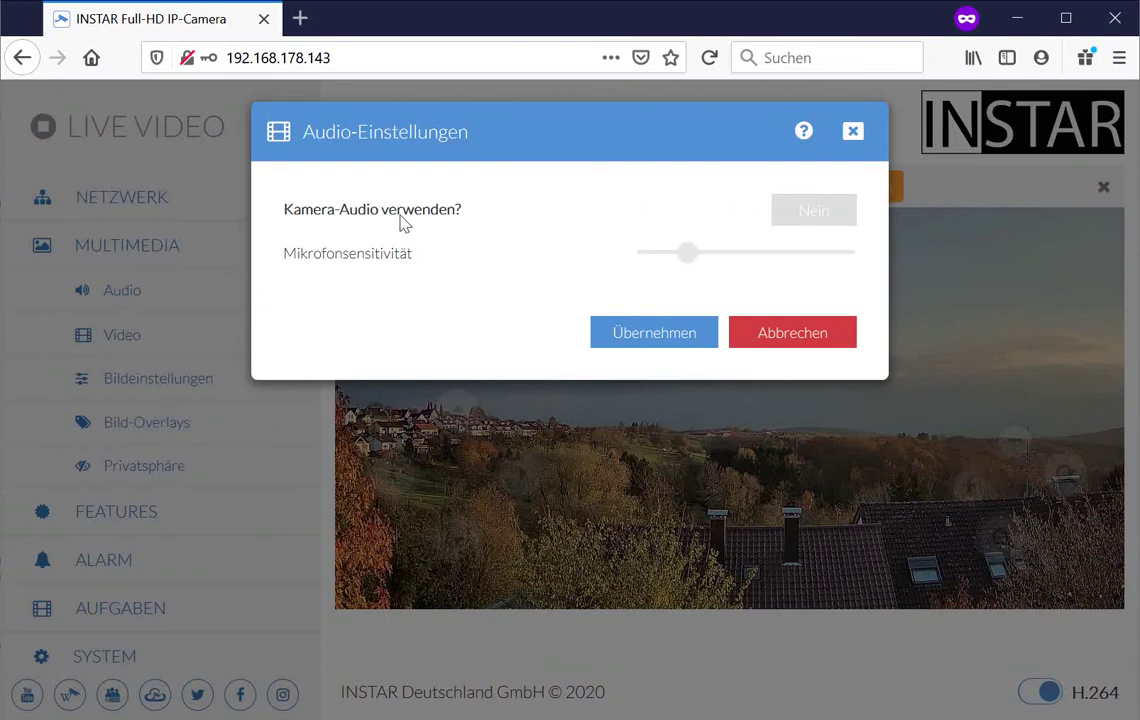
left_click(790, 337)
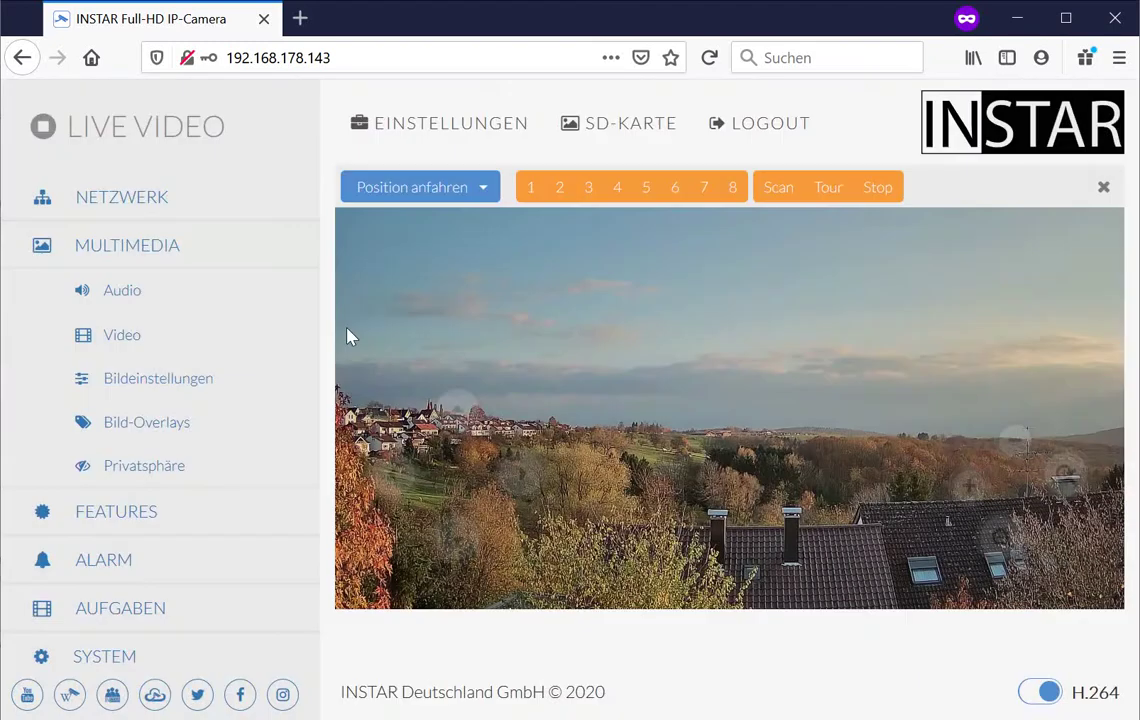
Set the 1080p Video-Kompression to 6 - Höchste Komprimierung, apply it, and examine the picture in the full live view
left_click(120, 340)
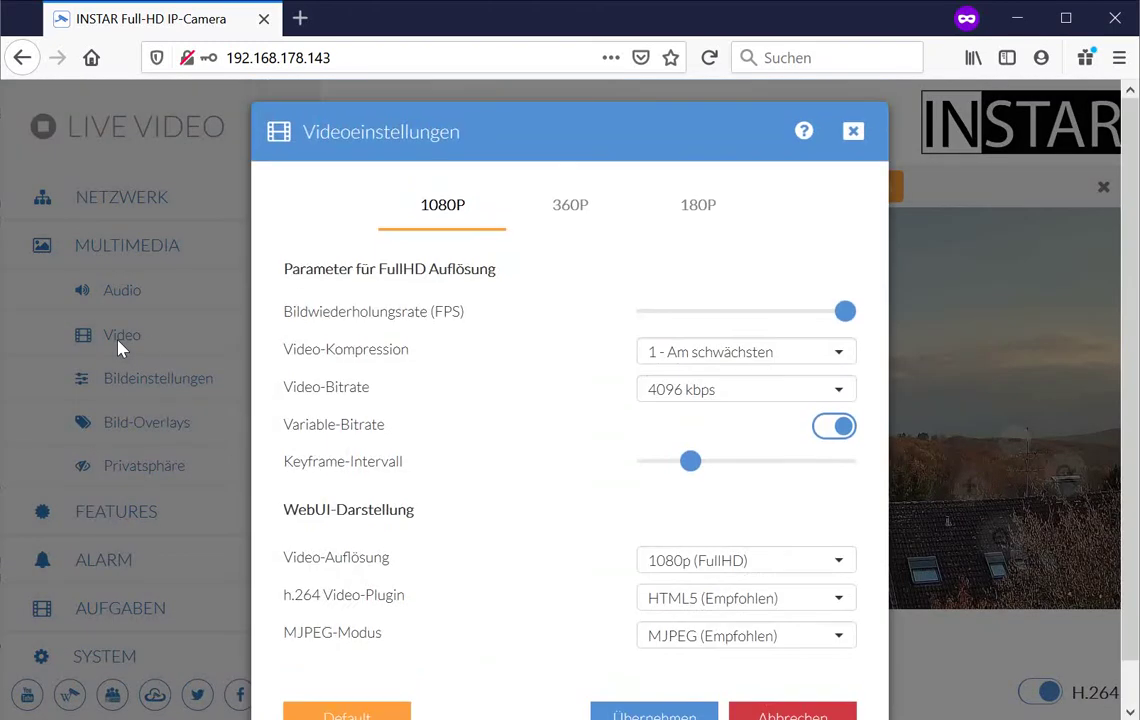
left_click(718, 356)
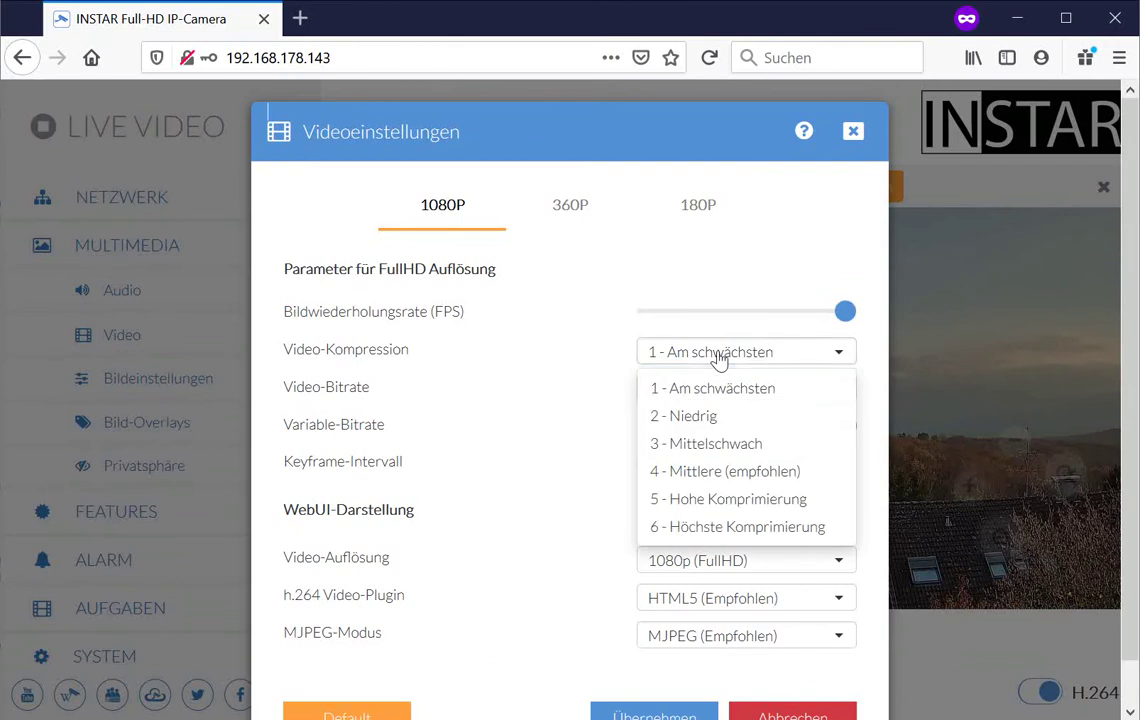
left_click(724, 527)
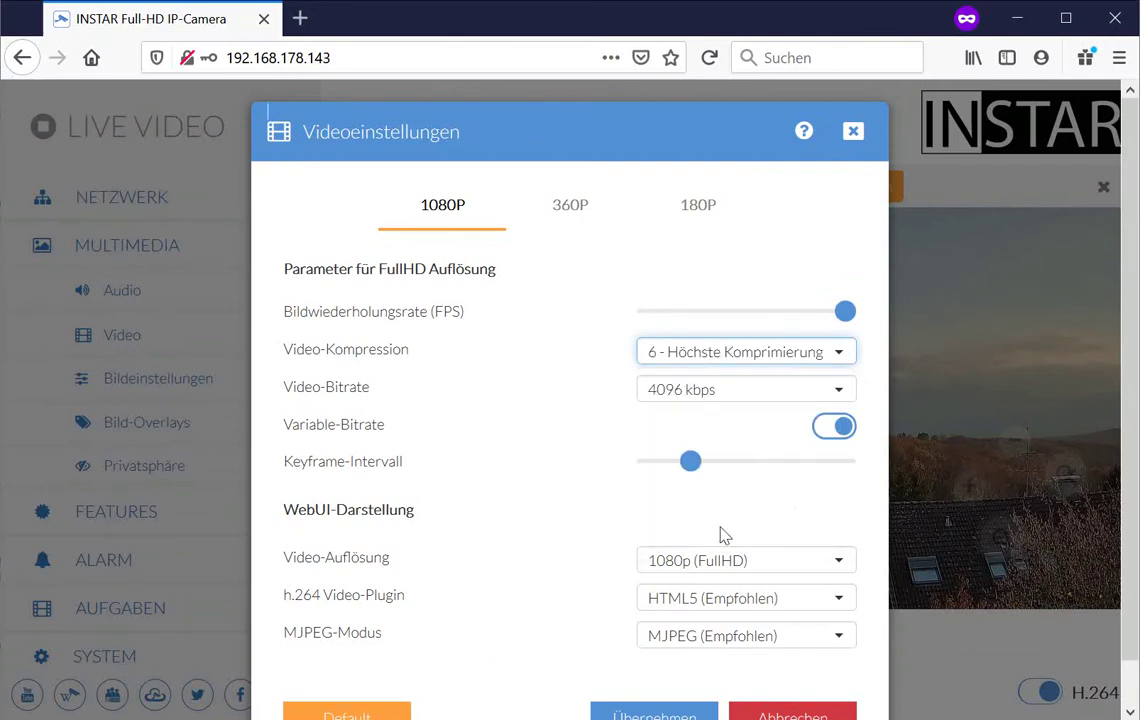
left_click(662, 712)
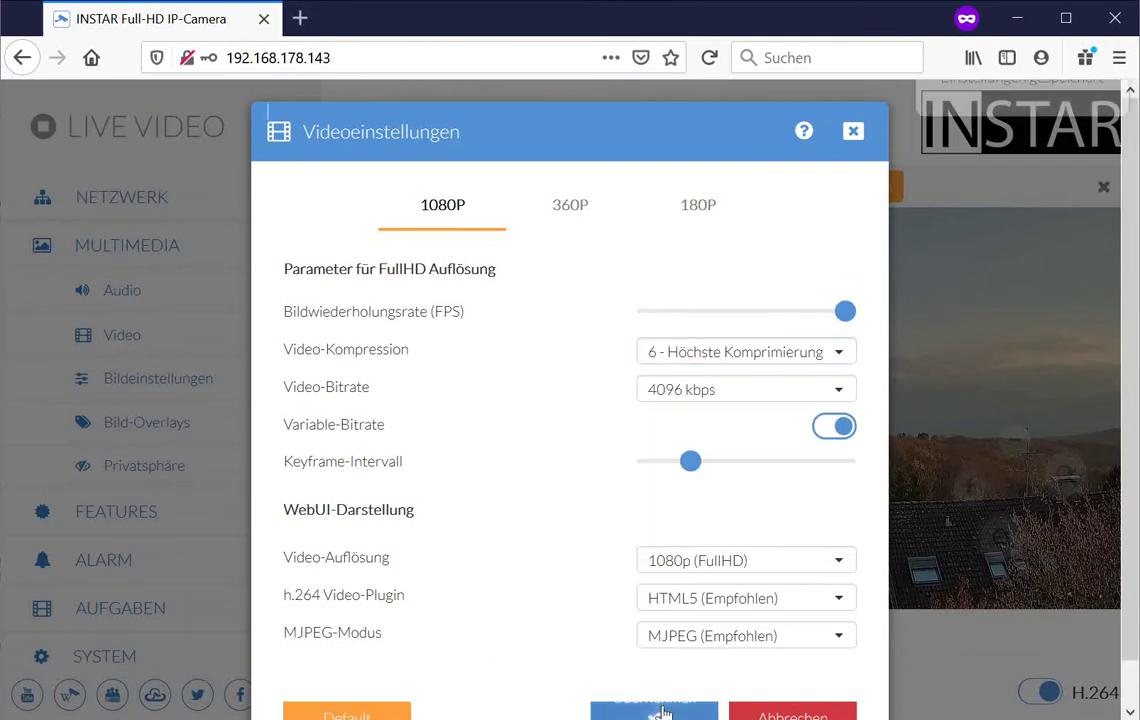
left_click(755, 710)
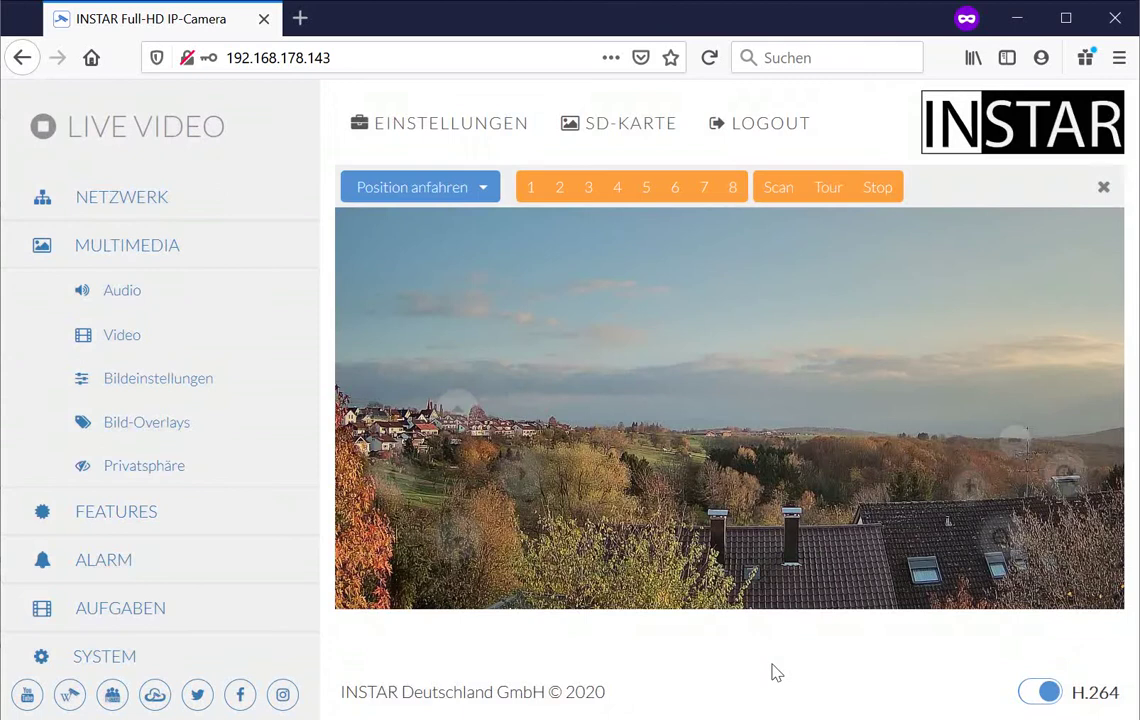
left_click(471, 128)
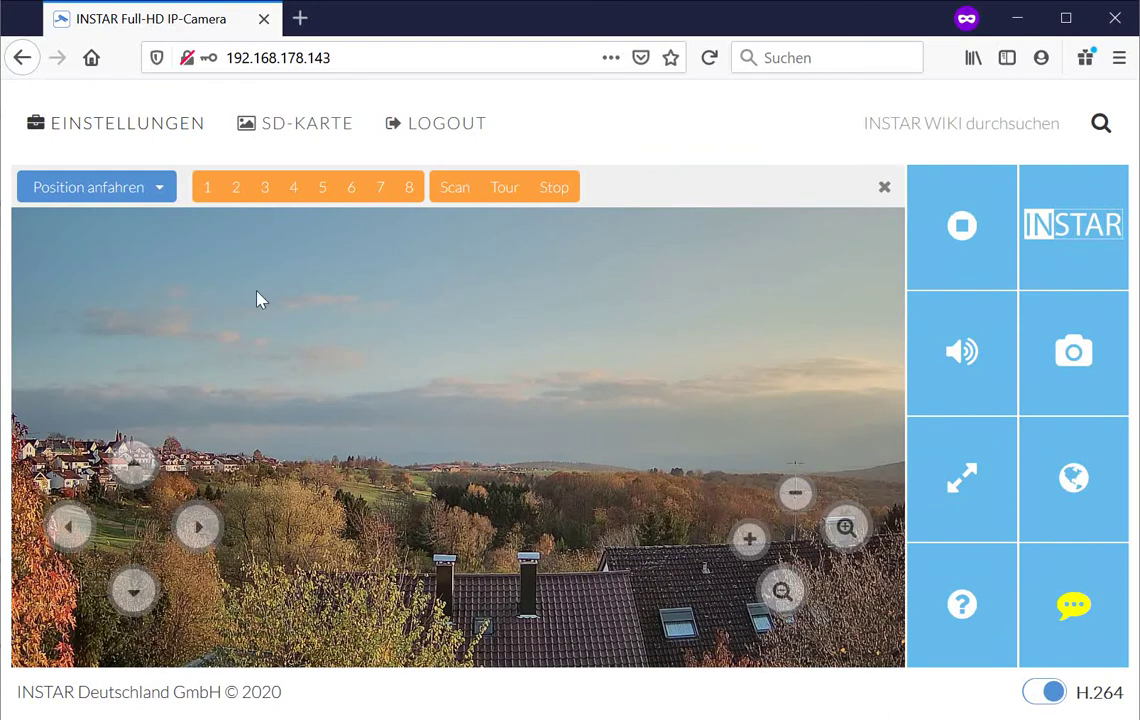
Set the 1080p Video-Kompression to 1 - Am schwächsten, apply it, and return to the full live view
left_click(130, 128)
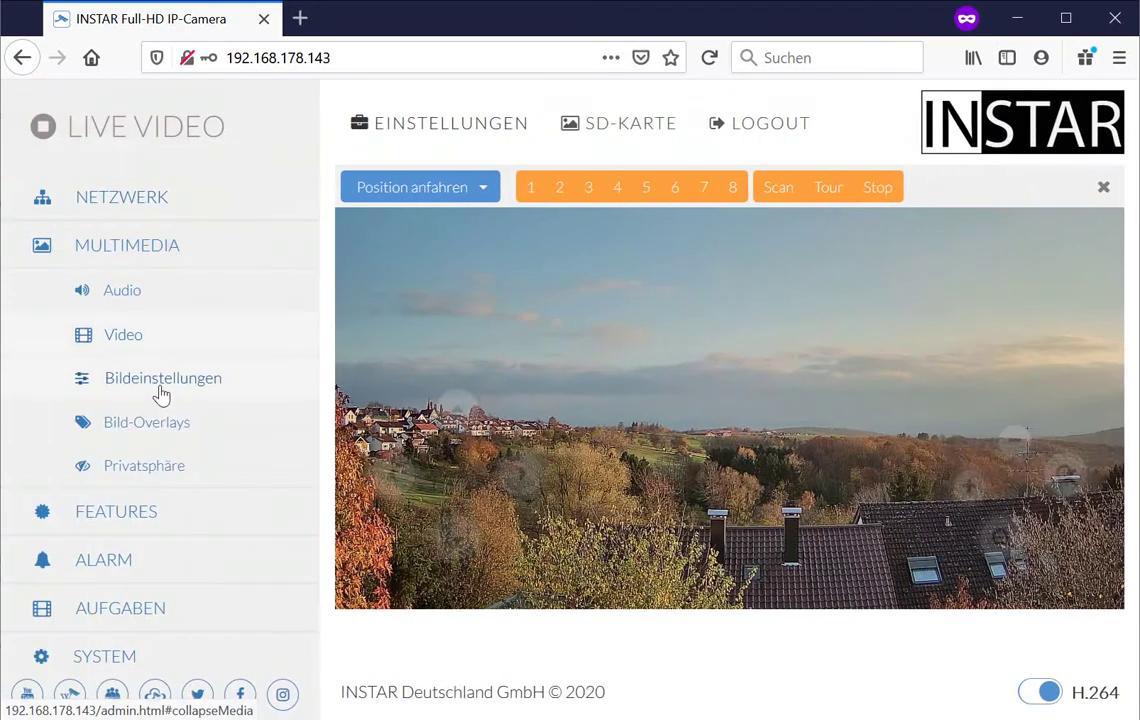
left_click(115, 336)
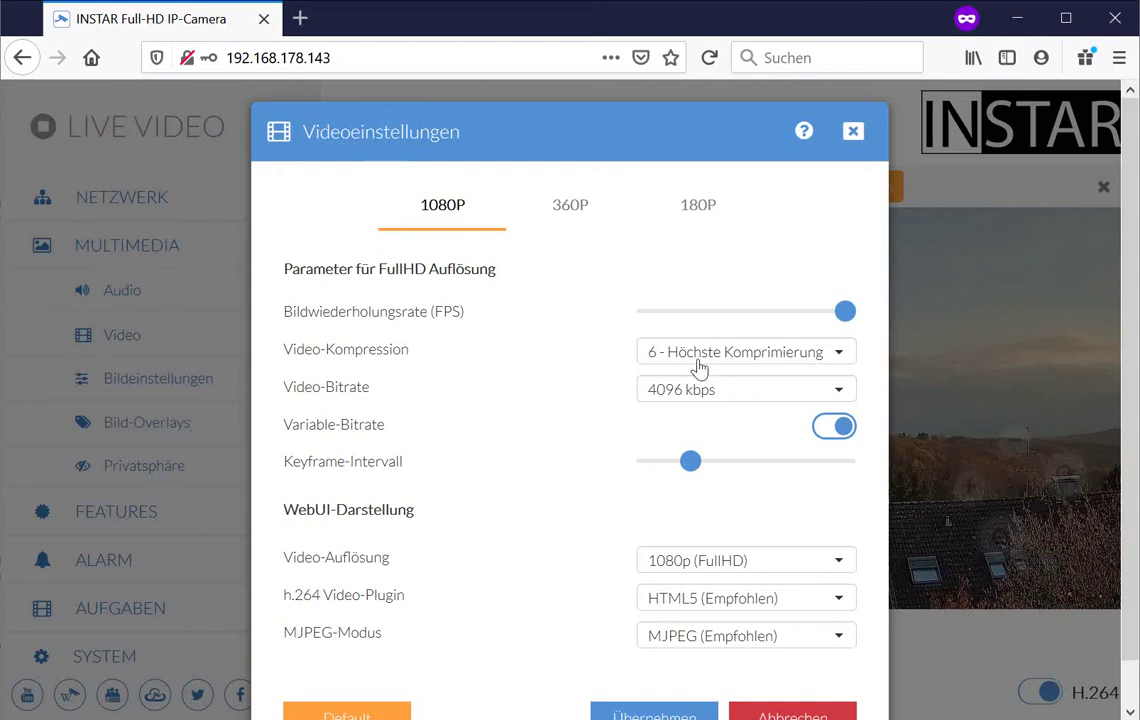
left_click(695, 362)
left_click(695, 389)
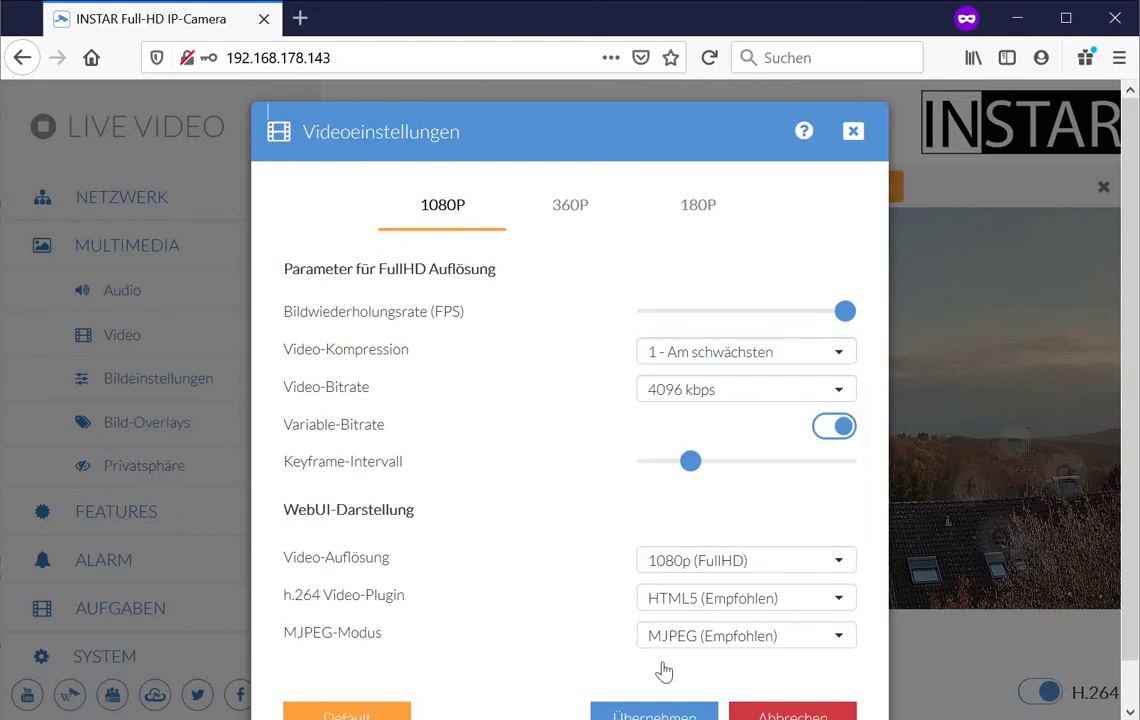
left_click(657, 714)
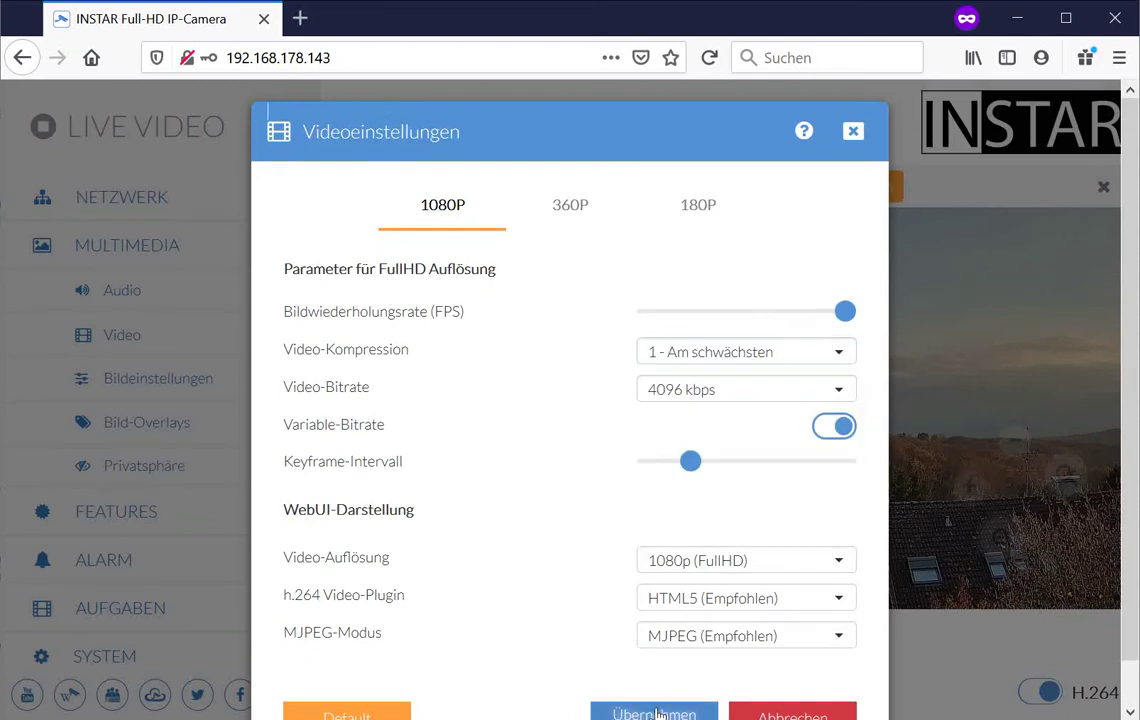
left_click(793, 714)
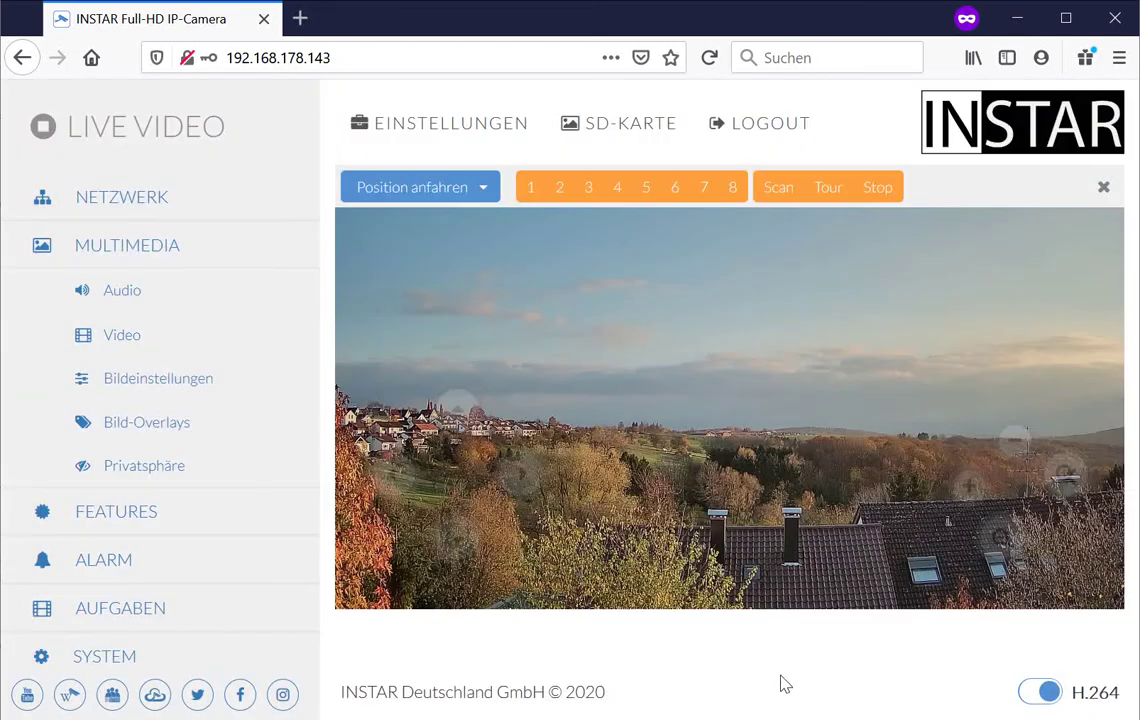
left_click(143, 135)
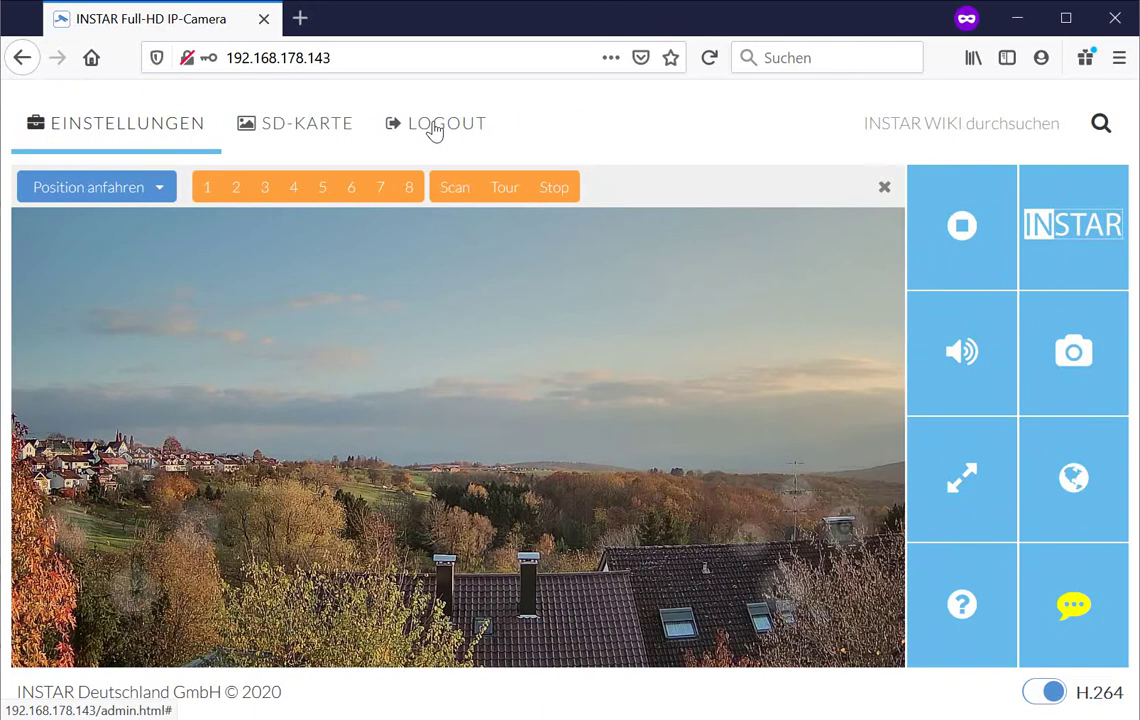
Examine the image value sliders and the advanced image settings, including the available Wide Dynamic Range modes
left_click(107, 142)
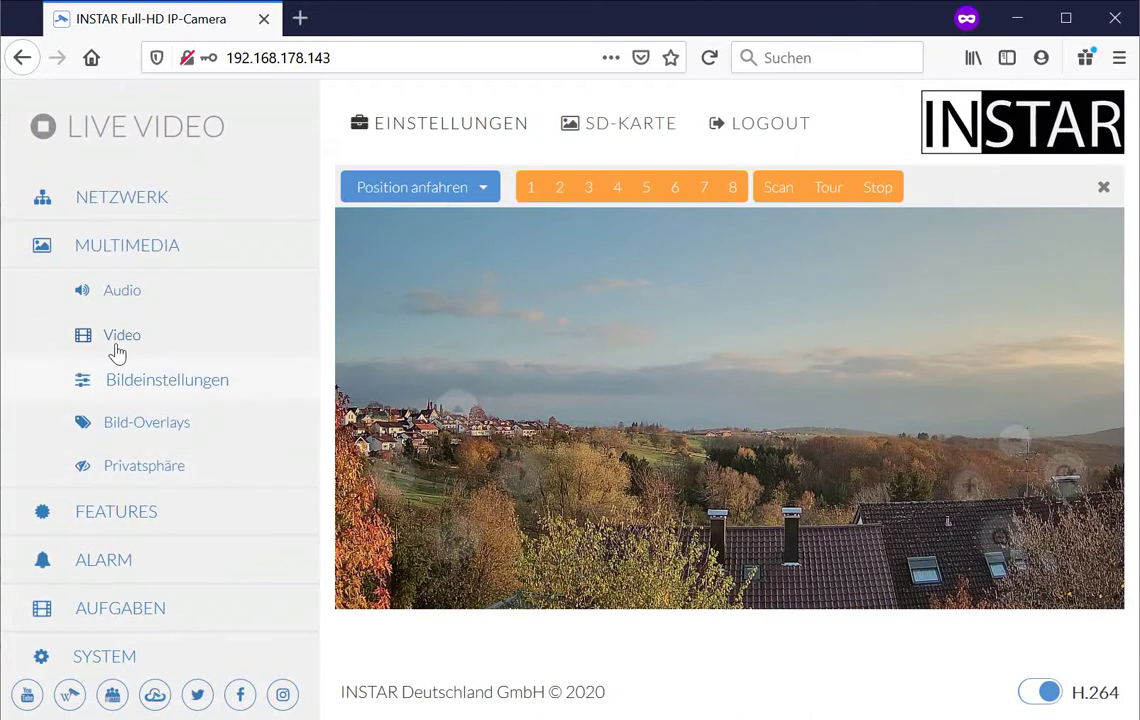
left_click(125, 392)
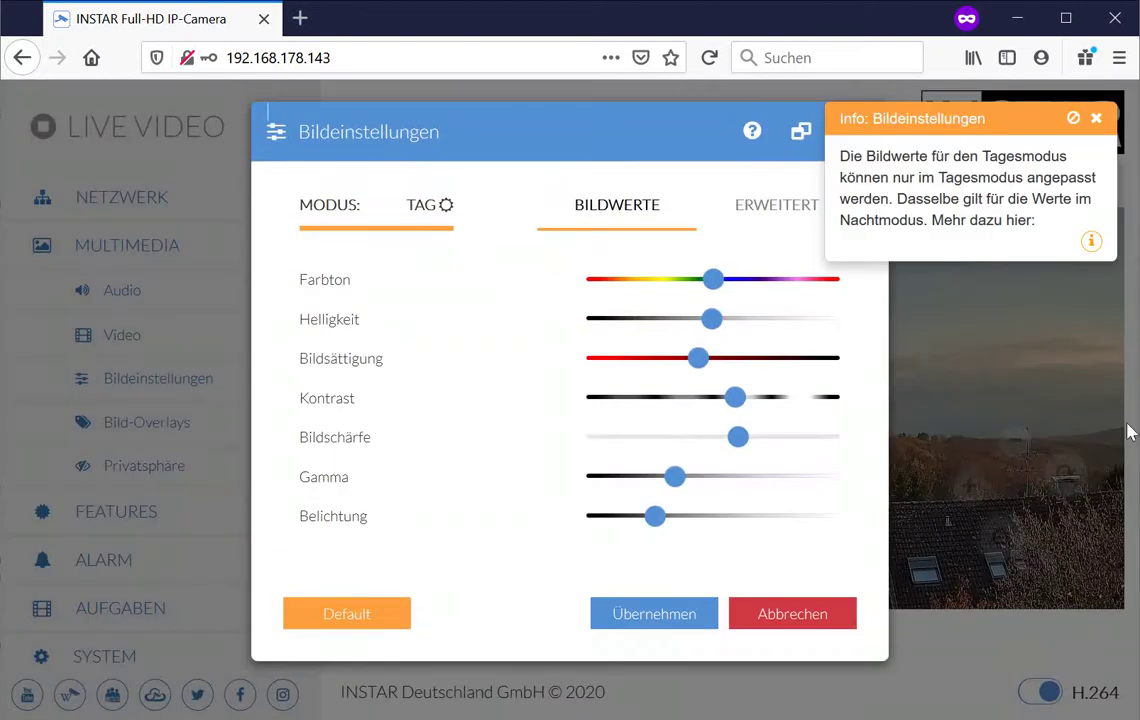
left_click(1097, 120)
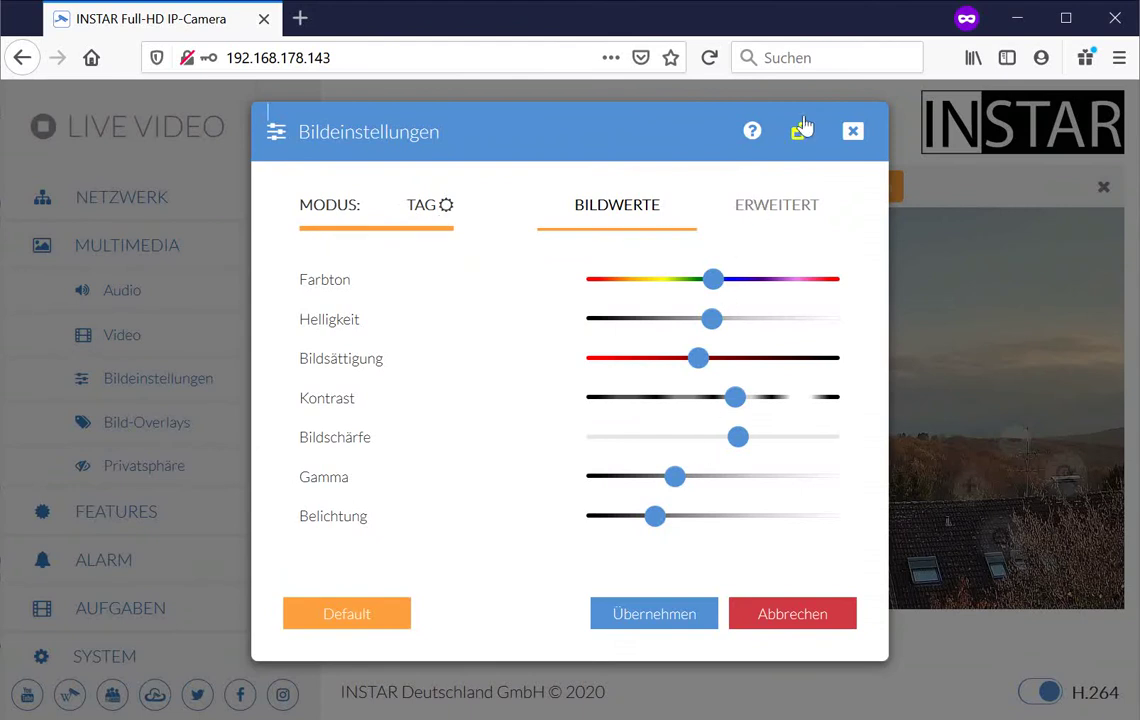
left_click(780, 218)
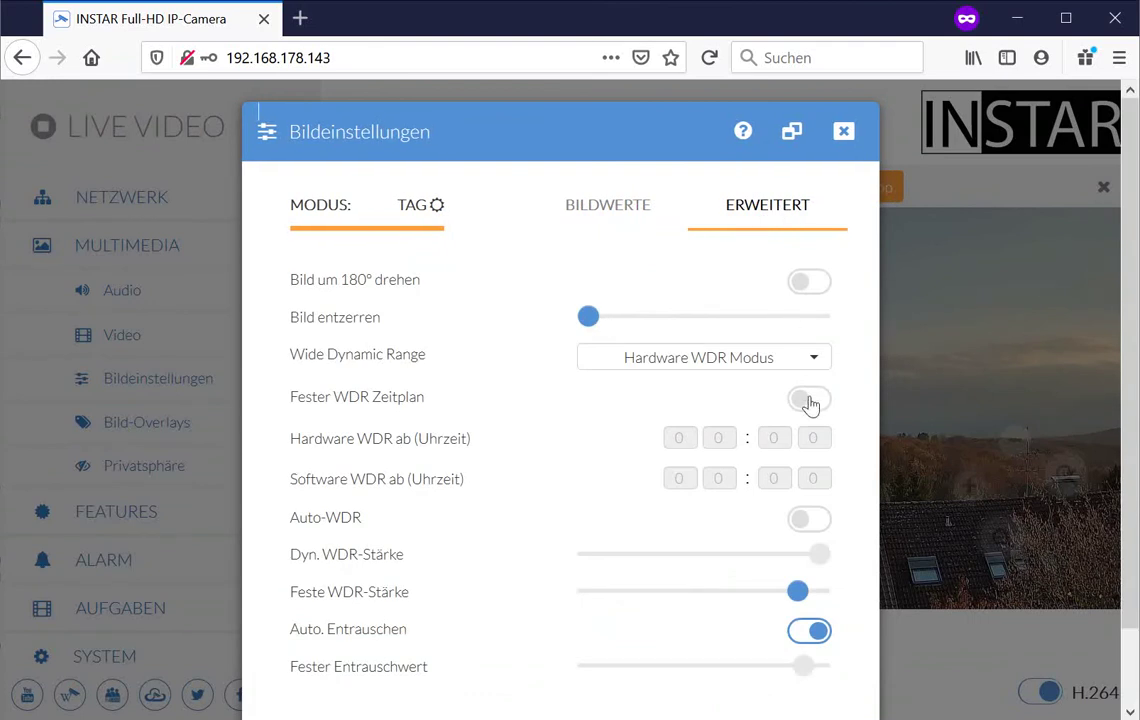
left_click(692, 366)
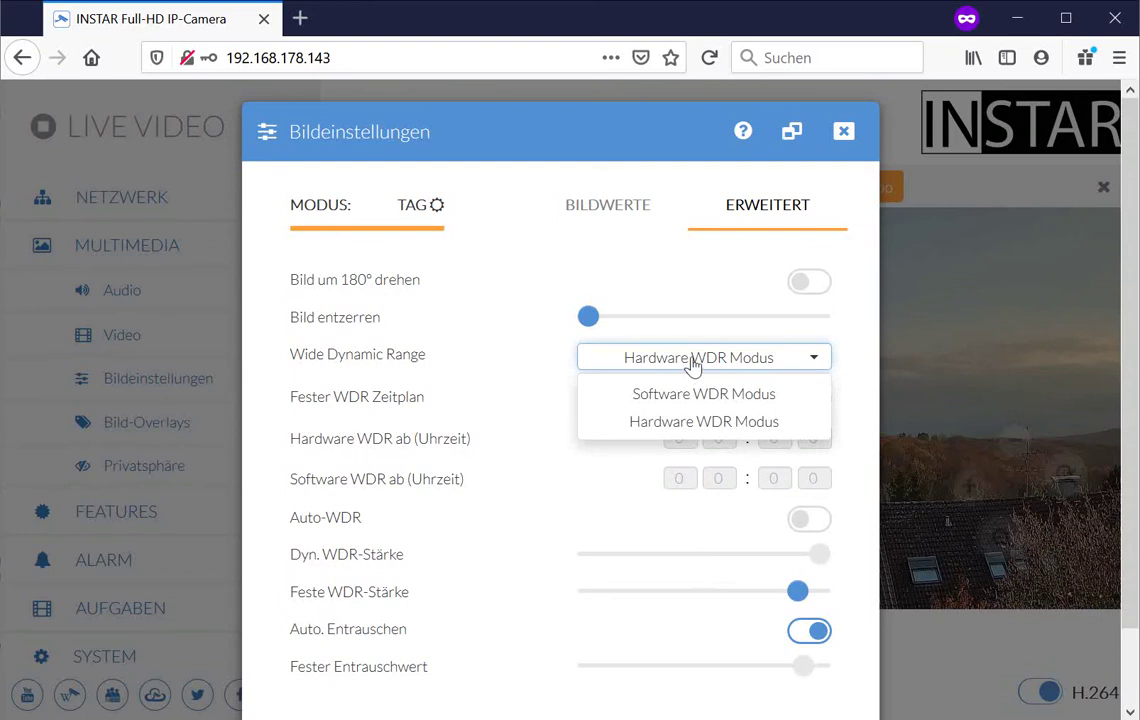
left_click(692, 366)
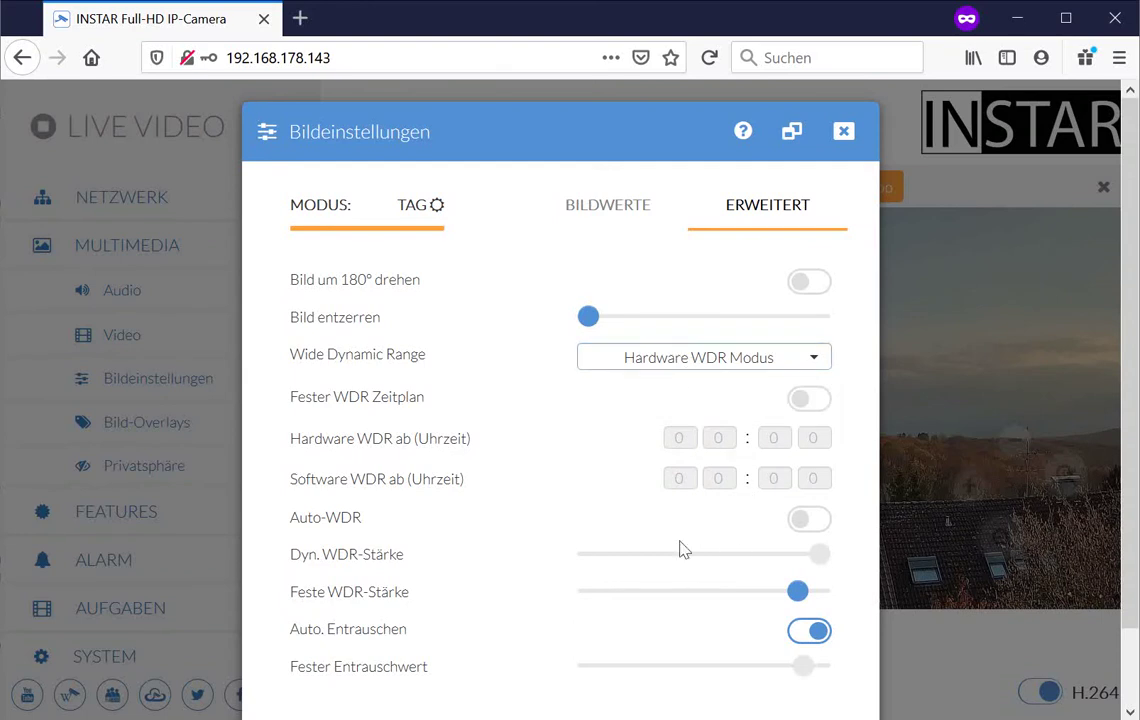
Enable Auto-WDR with Dyn. WDR-Stärke at its maximum of 2, apply it, and close the image settings with their info notice
left_click(807, 520)
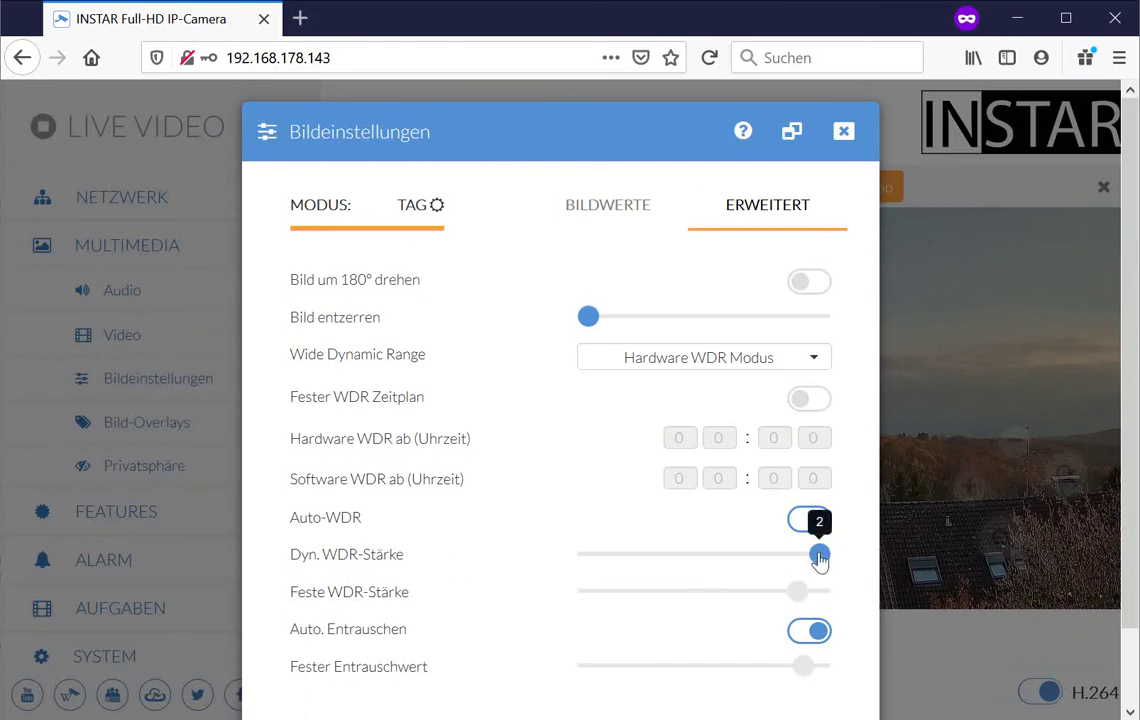
left_click_drag(819, 555, 697, 560)
left_click_drag(797, 565, 857, 572)
scroll(692, 534, "down", 2)
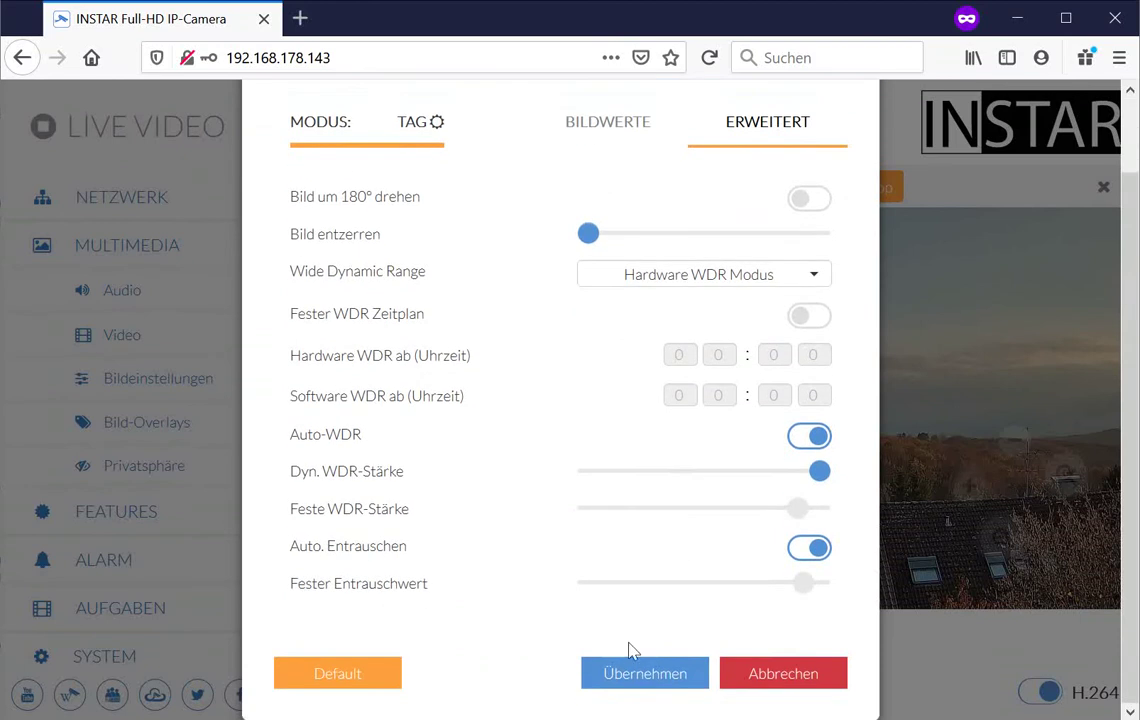
left_click(645, 680)
left_click(768, 675)
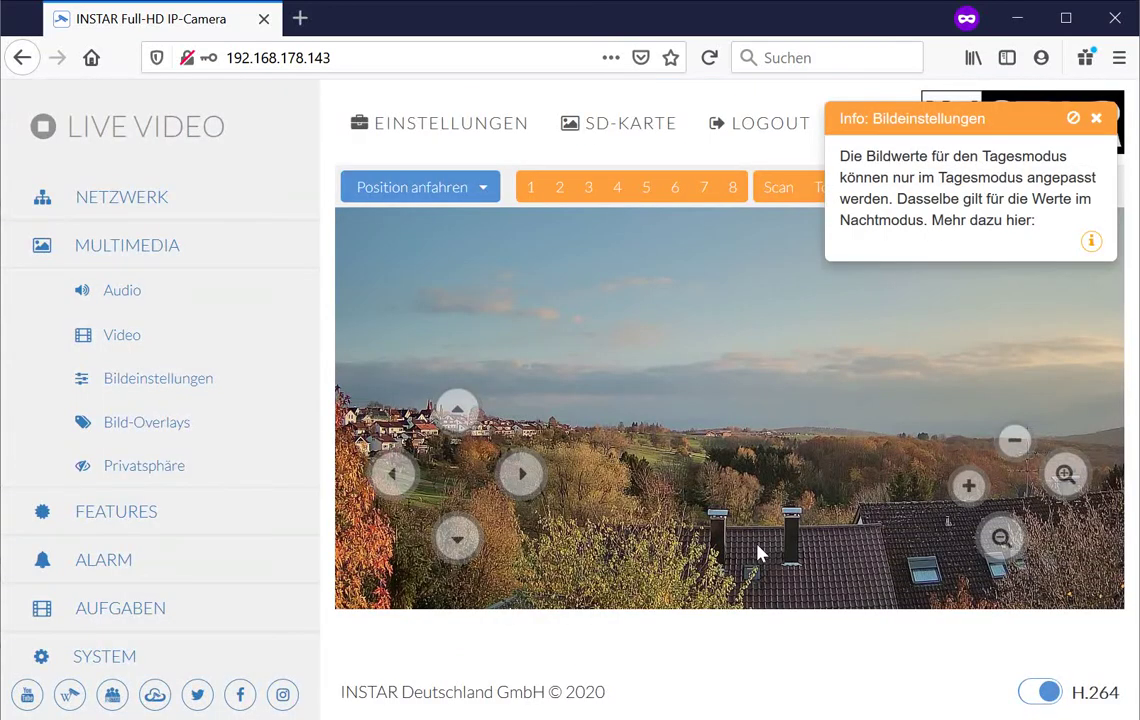
left_click(1074, 118)
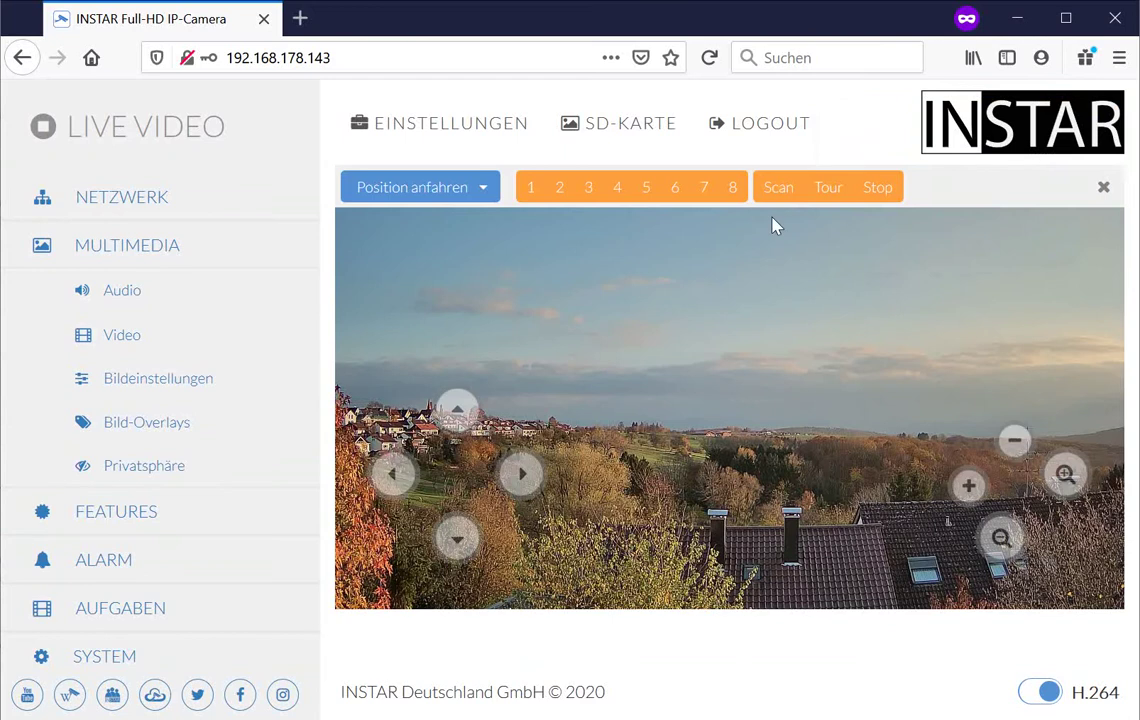
Disable Auto-WDR and raise Feste WDR-Stärke to its maximum in the advanced image settings, then apply and close them
left_click(118, 388)
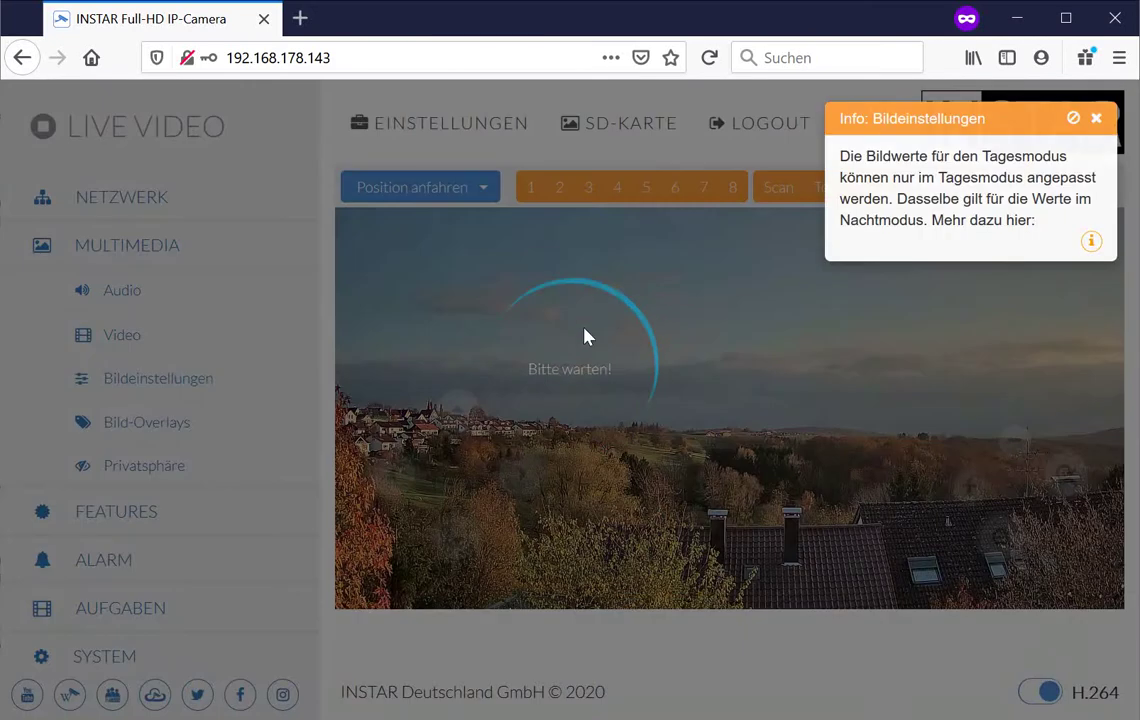
left_click(1092, 120)
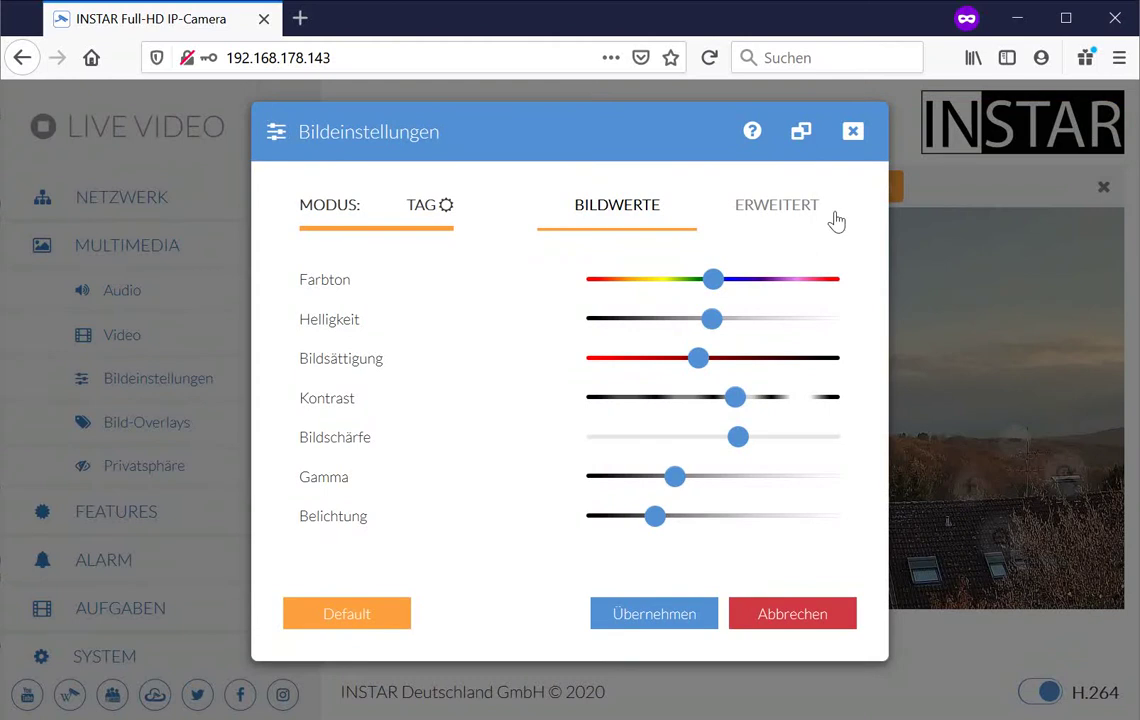
left_click(791, 214)
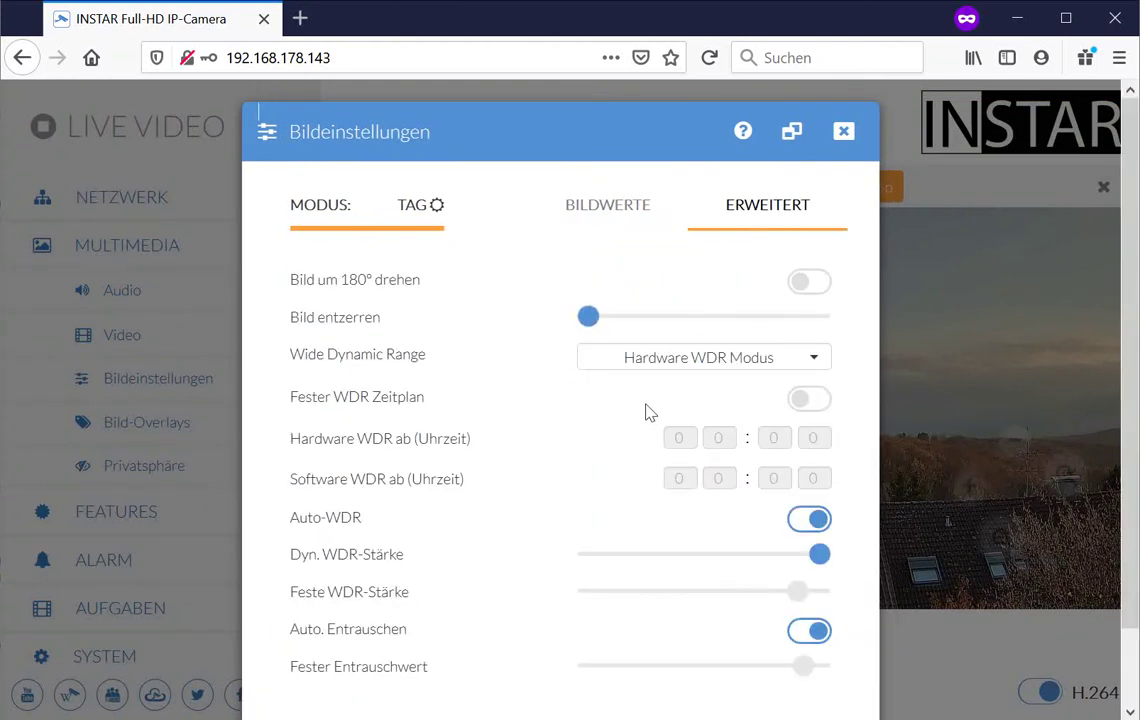
left_click(812, 520)
left_click_drag(797, 591, 822, 592)
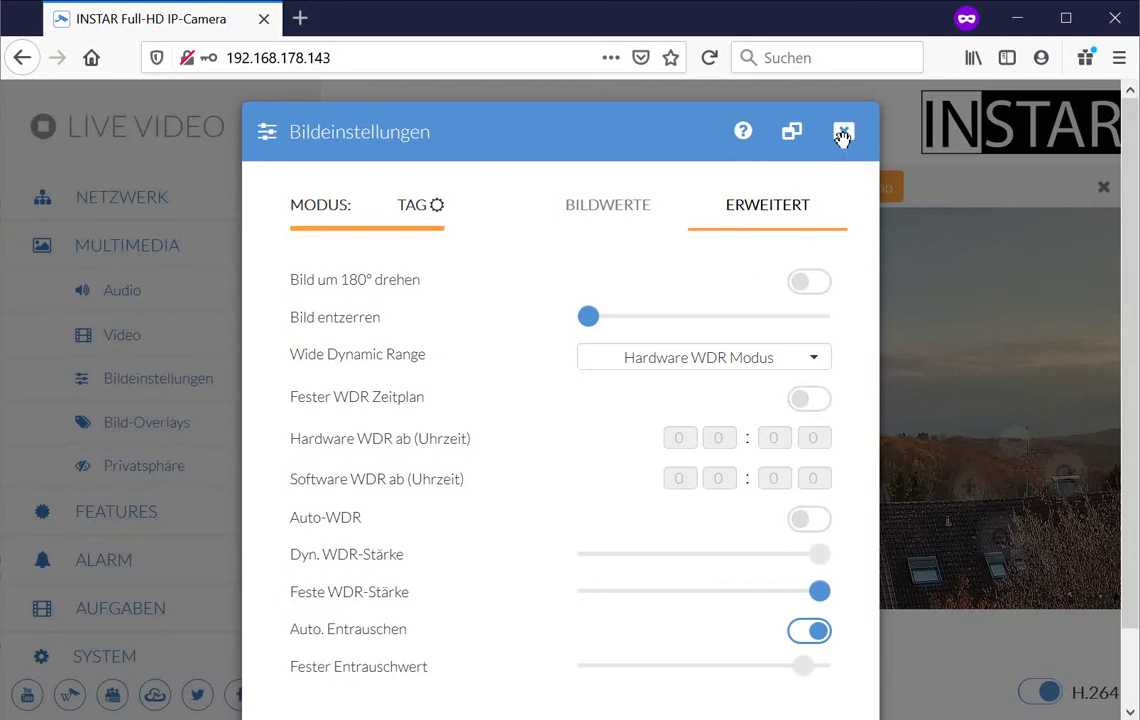
scroll(738, 529, "down", 2)
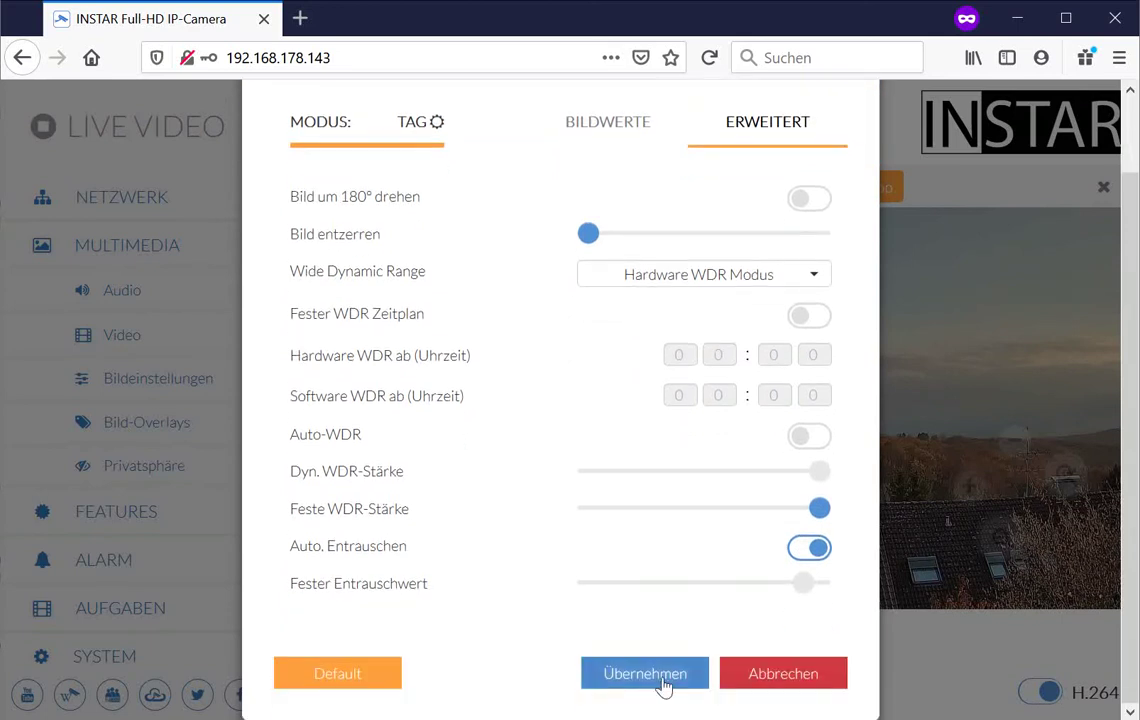
left_click(662, 680)
left_click(814, 677)
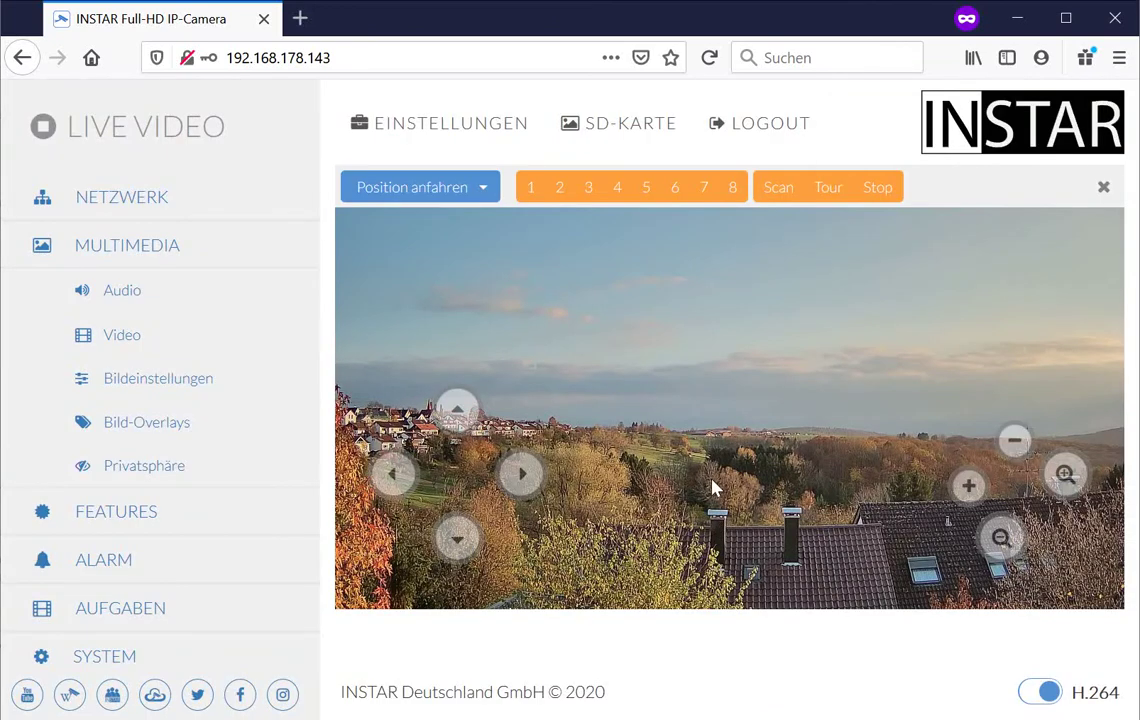
Turn on the camera name and timestamp overlays for Webcam1, apply them, and close the overlay settings
left_click(185, 424)
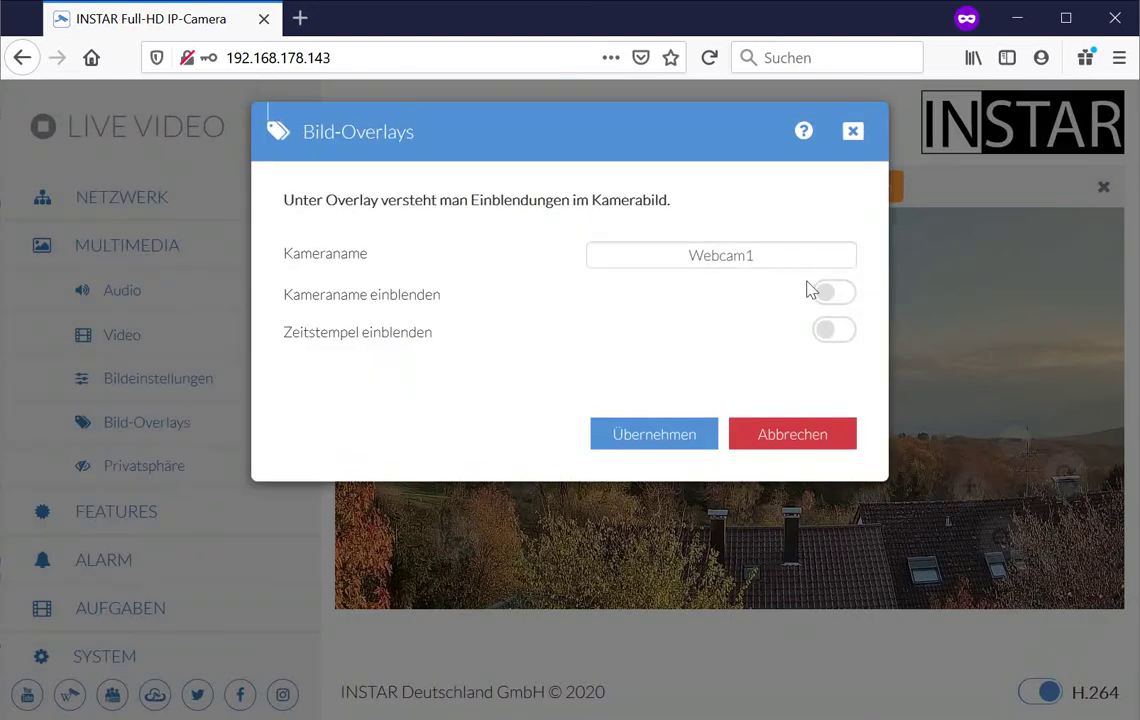
left_click(835, 295)
left_click(836, 331)
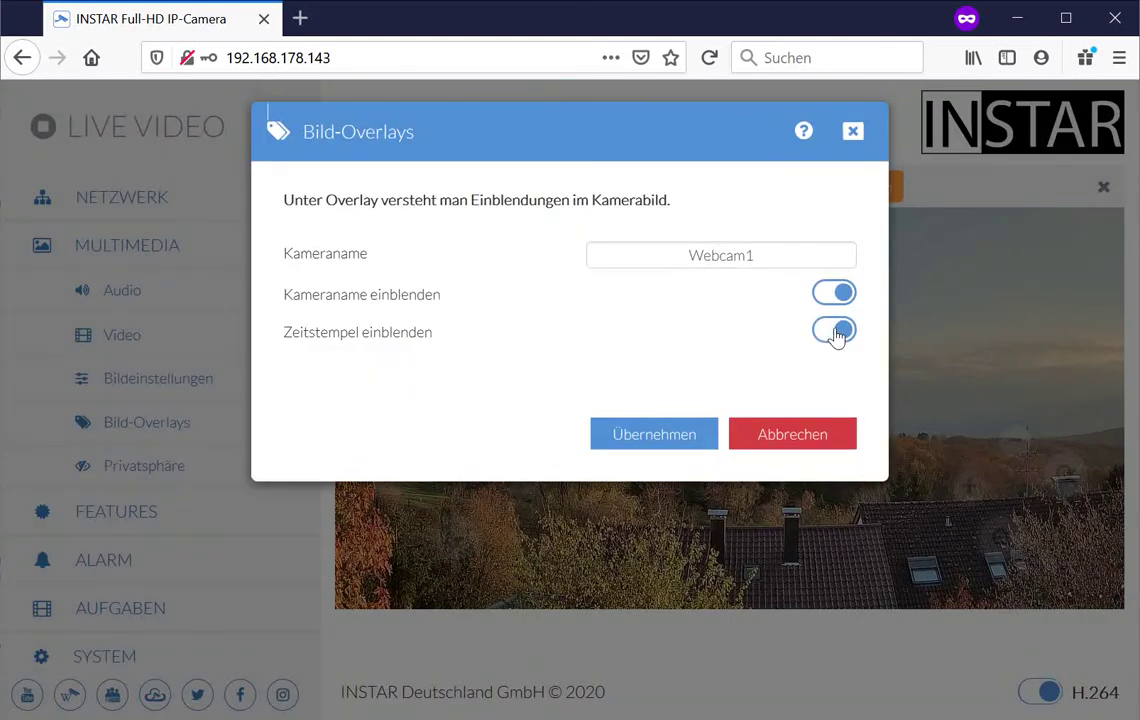
left_click(631, 438)
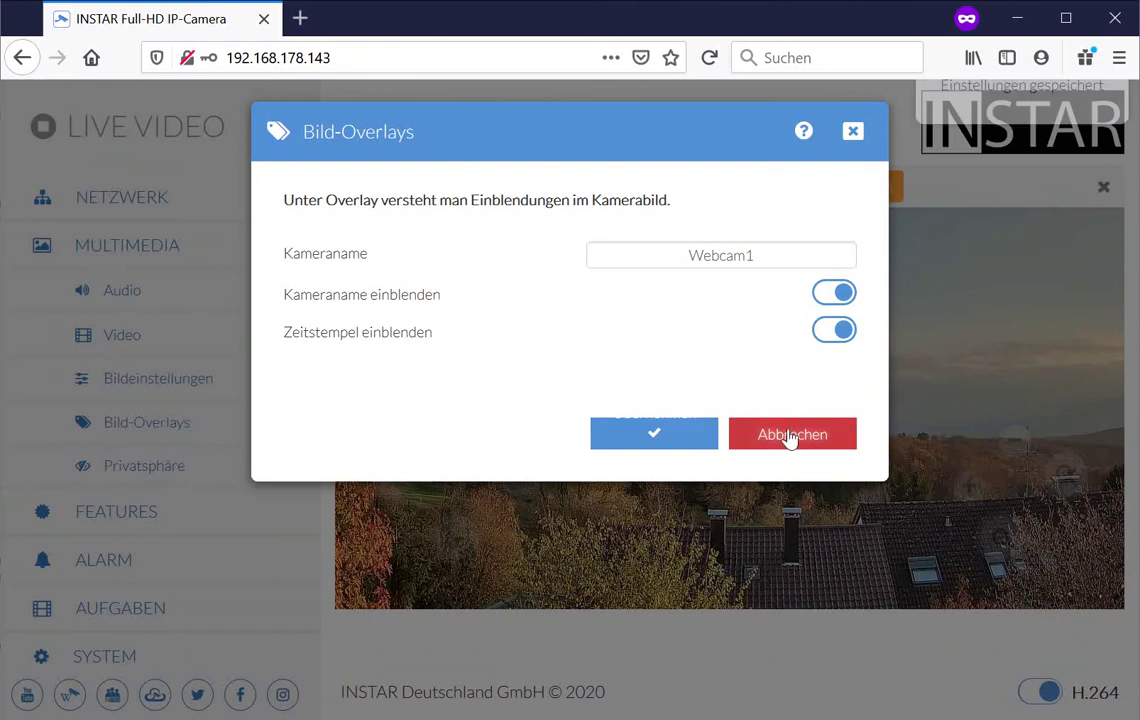
left_click(795, 440)
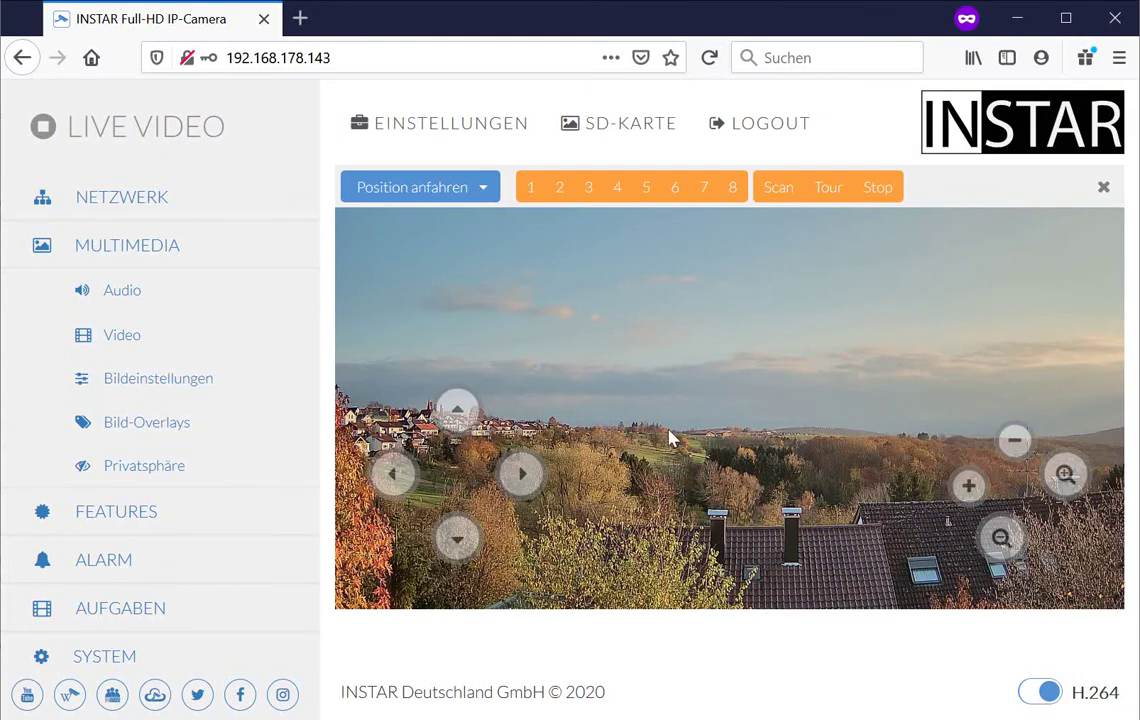
Hide the position bar to examine the overlays in the full live view, and reopen the settings categories
left_click(466, 134)
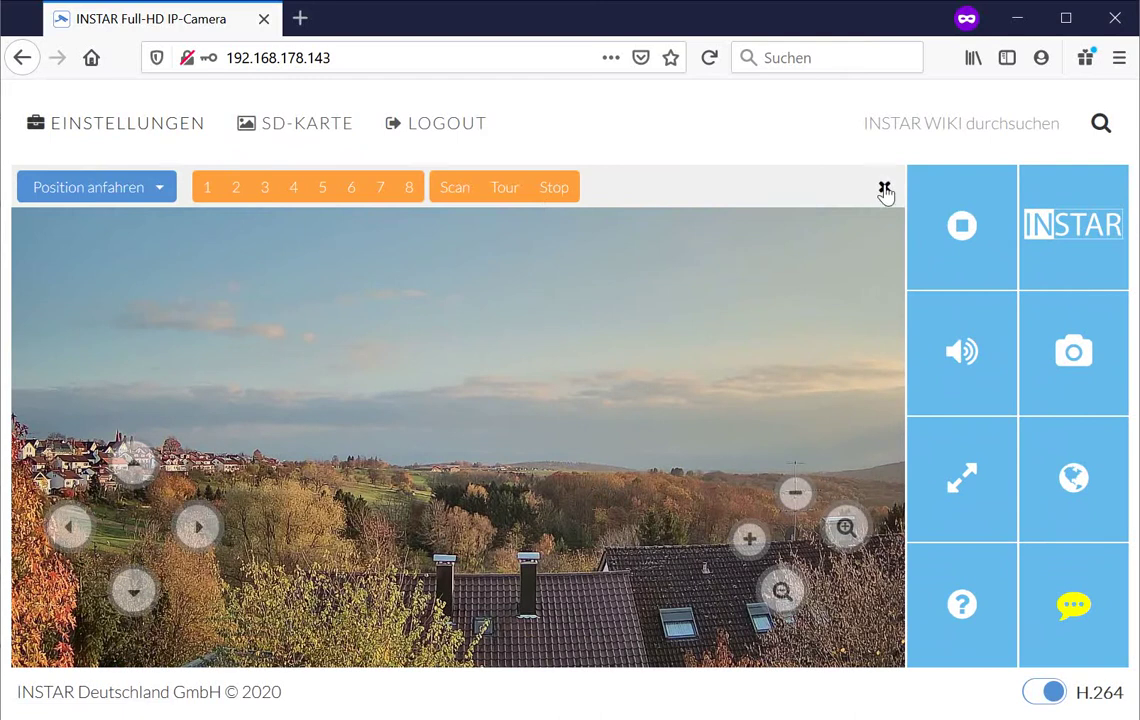
left_click(884, 188)
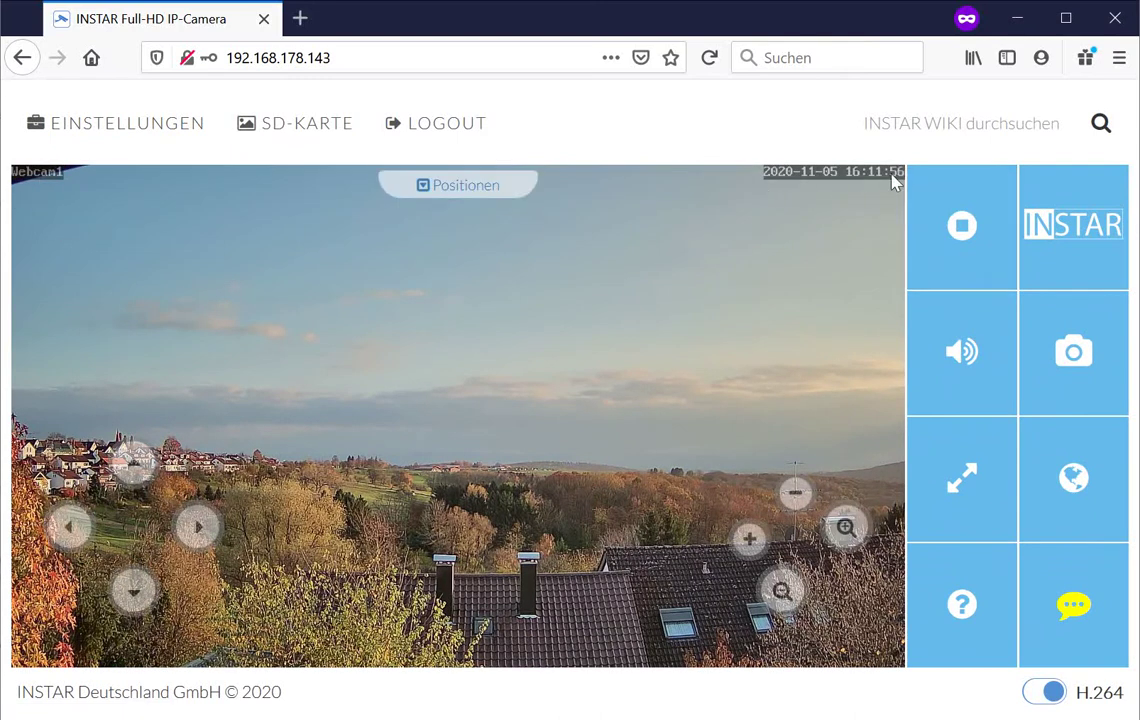
left_click(142, 133)
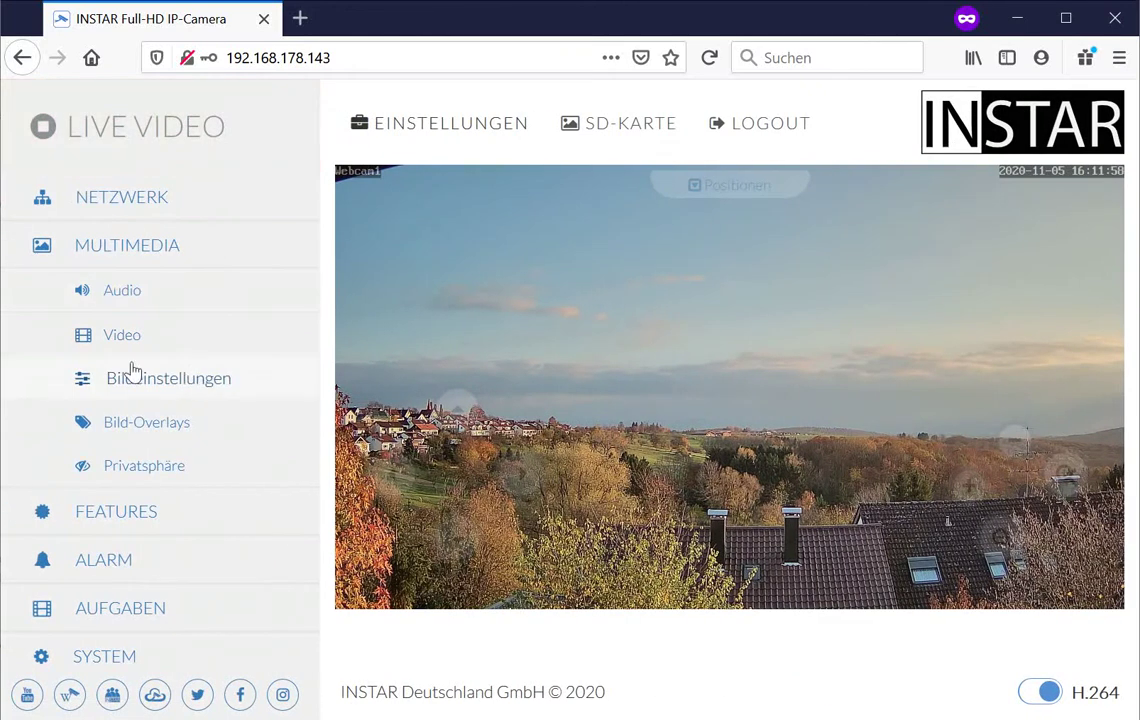
Turn off the camera name and timestamp overlays for Webcam1, apply the change, and close the overlay settings
left_click(165, 428)
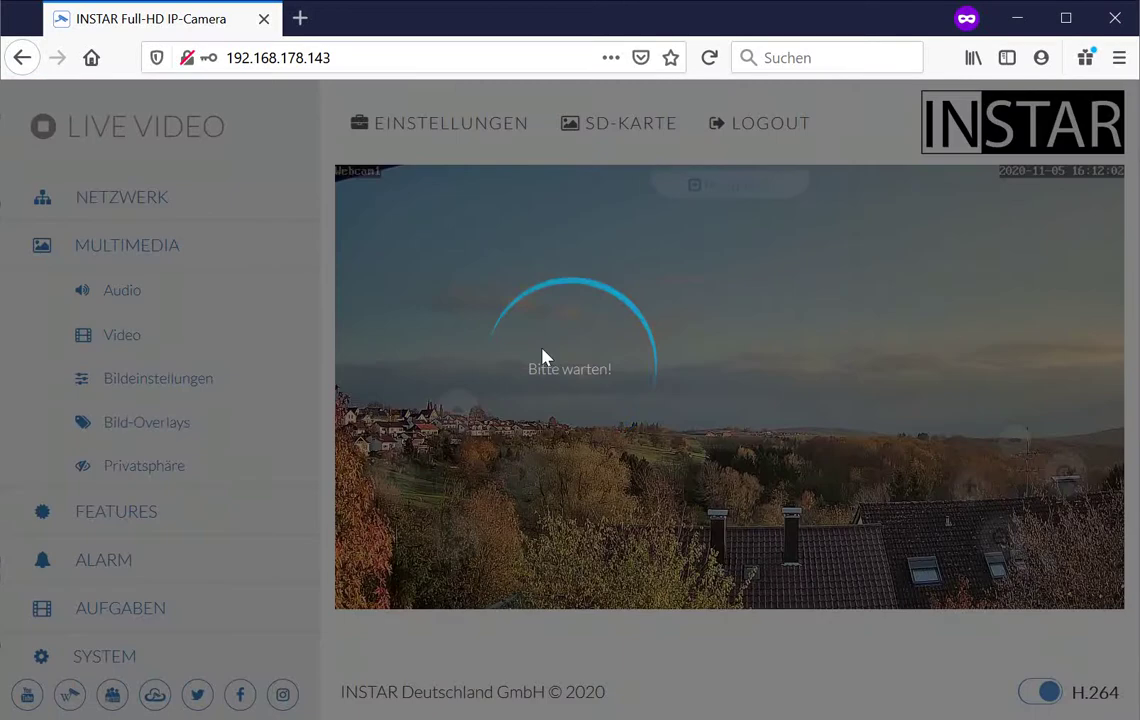
left_click(840, 293)
left_click(834, 330)
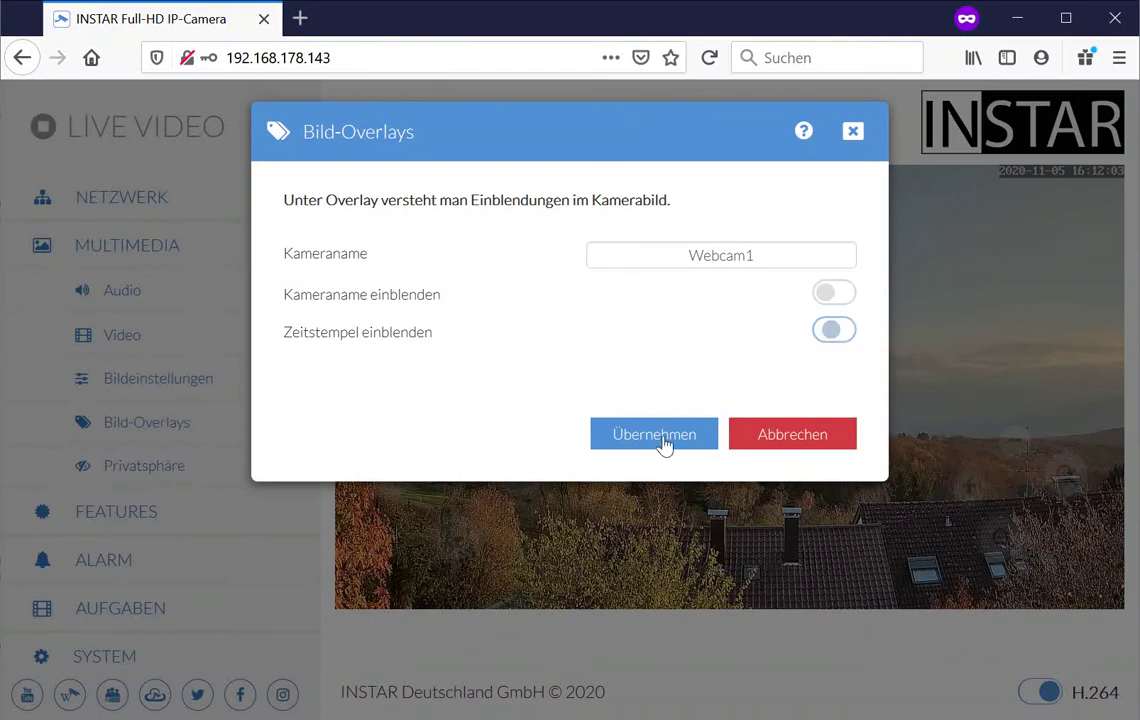
left_click(660, 436)
left_click(798, 436)
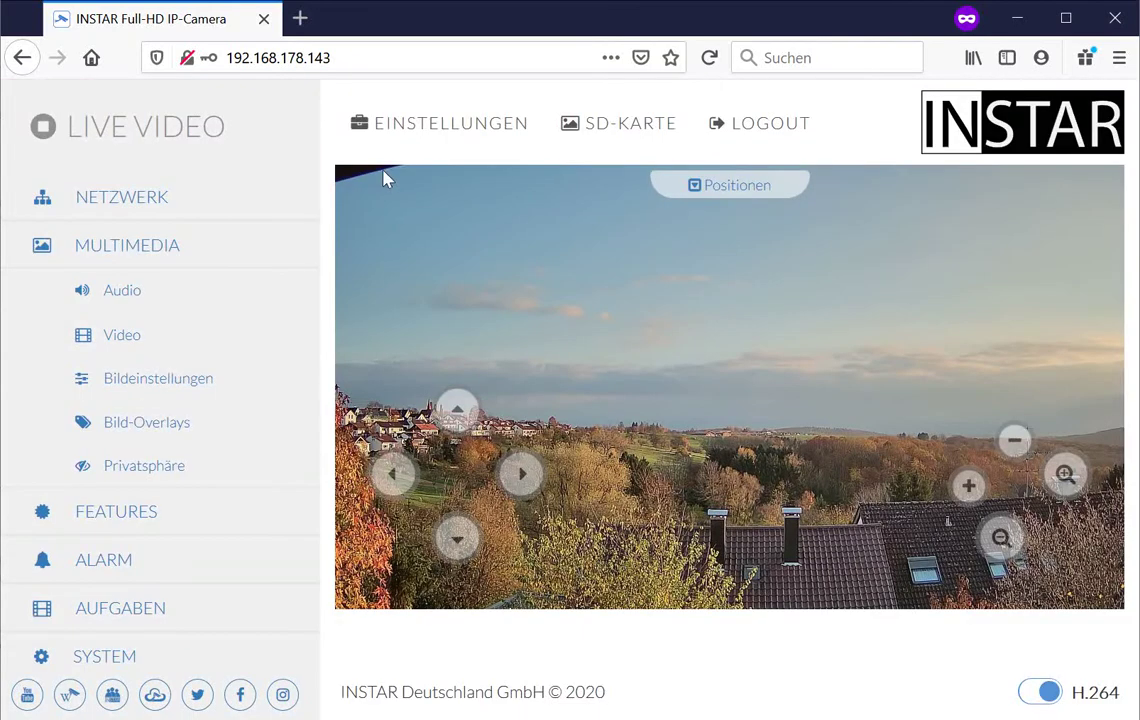
Activate privacy mask Bereich 1, widen it to cover both roof windows, then apply and close the Privatsphäre settings
left_click(155, 468)
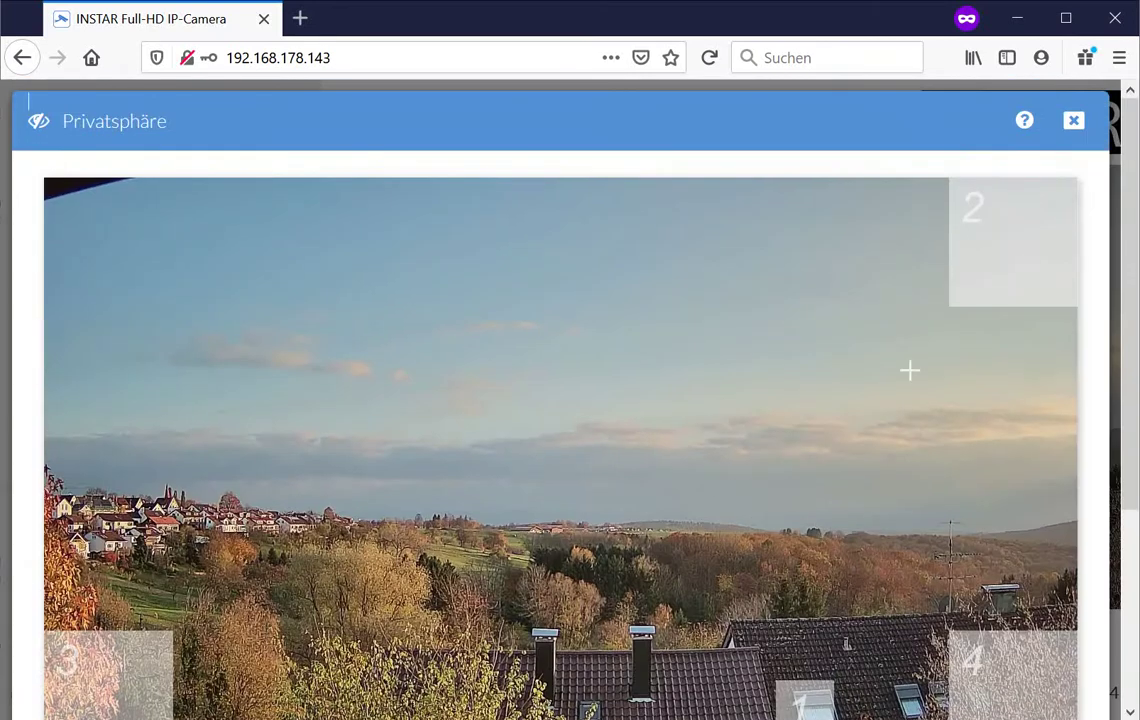
scroll(889, 434, "down", 3)
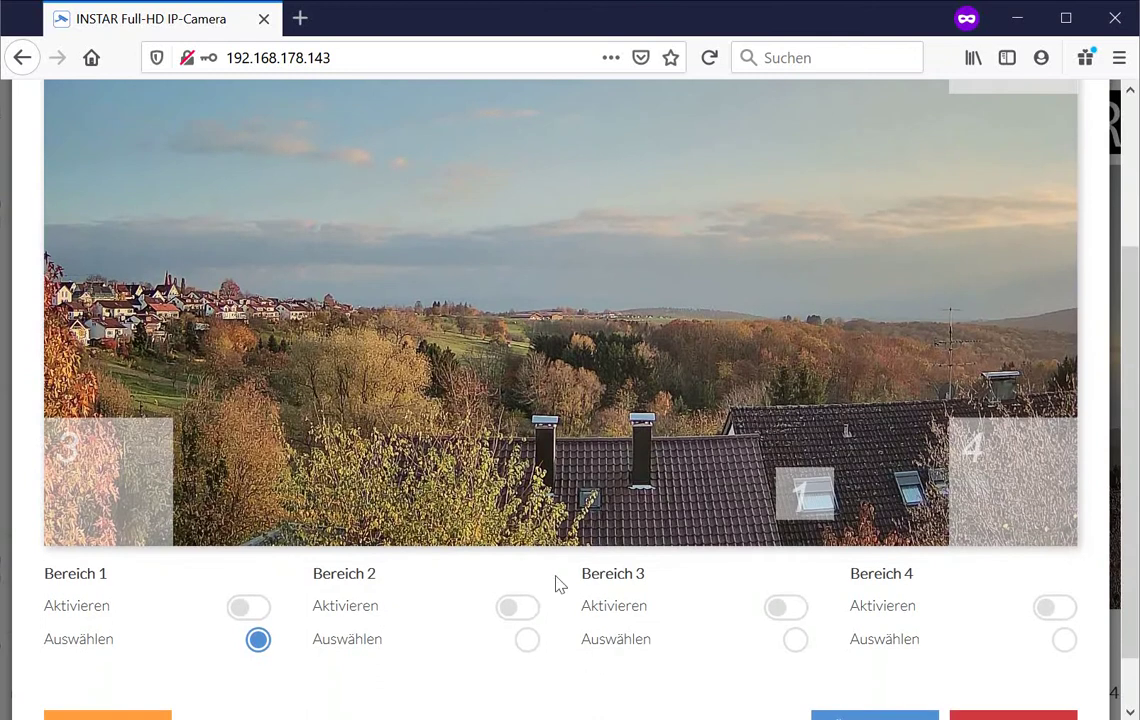
left_click(250, 608)
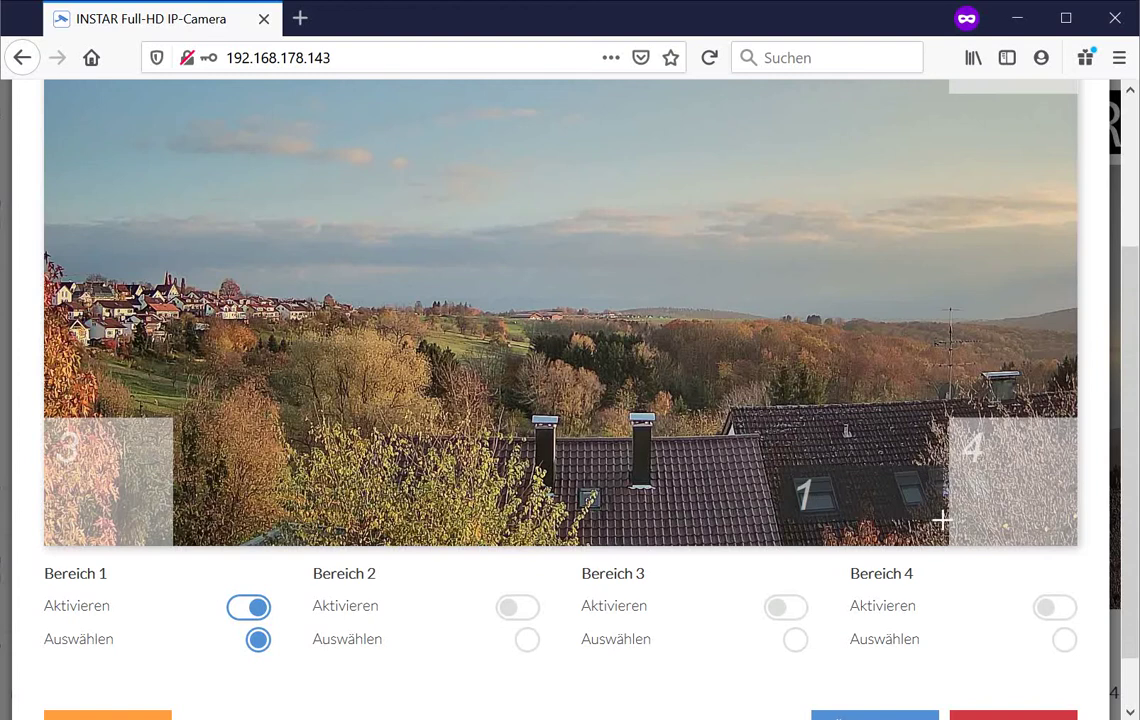
scroll(942, 520, "up", 3)
scroll(698, 519, "down", 3)
scroll(132, 626, "down", 1)
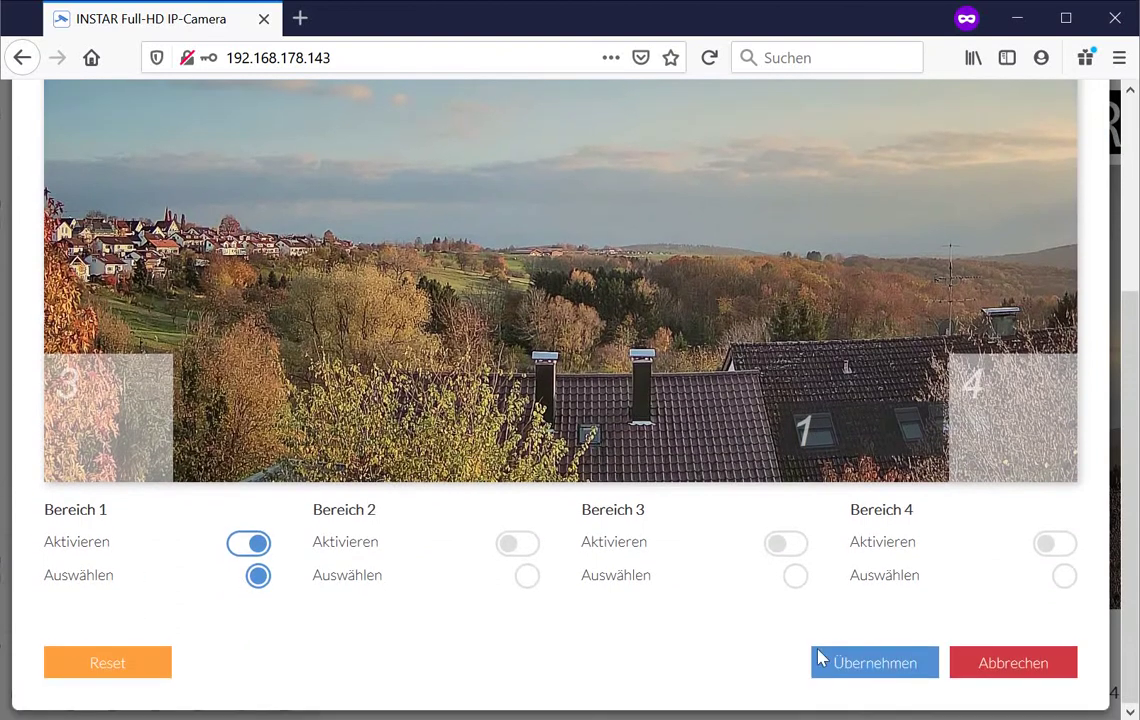
left_click(850, 670)
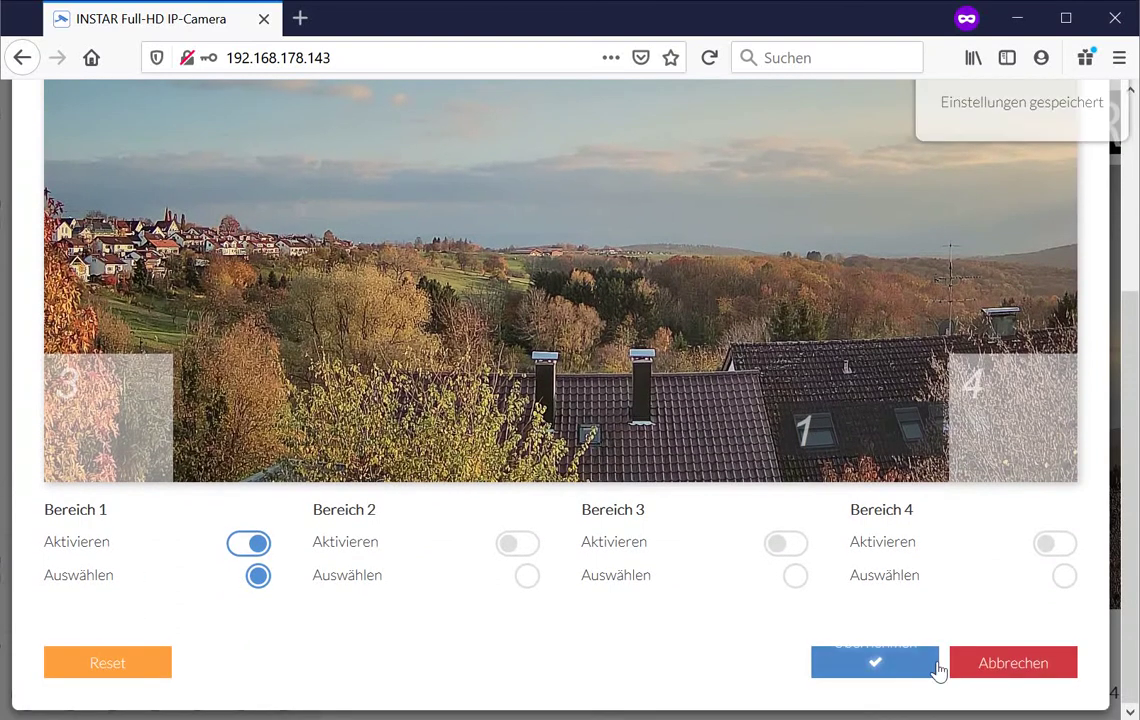
left_click(988, 666)
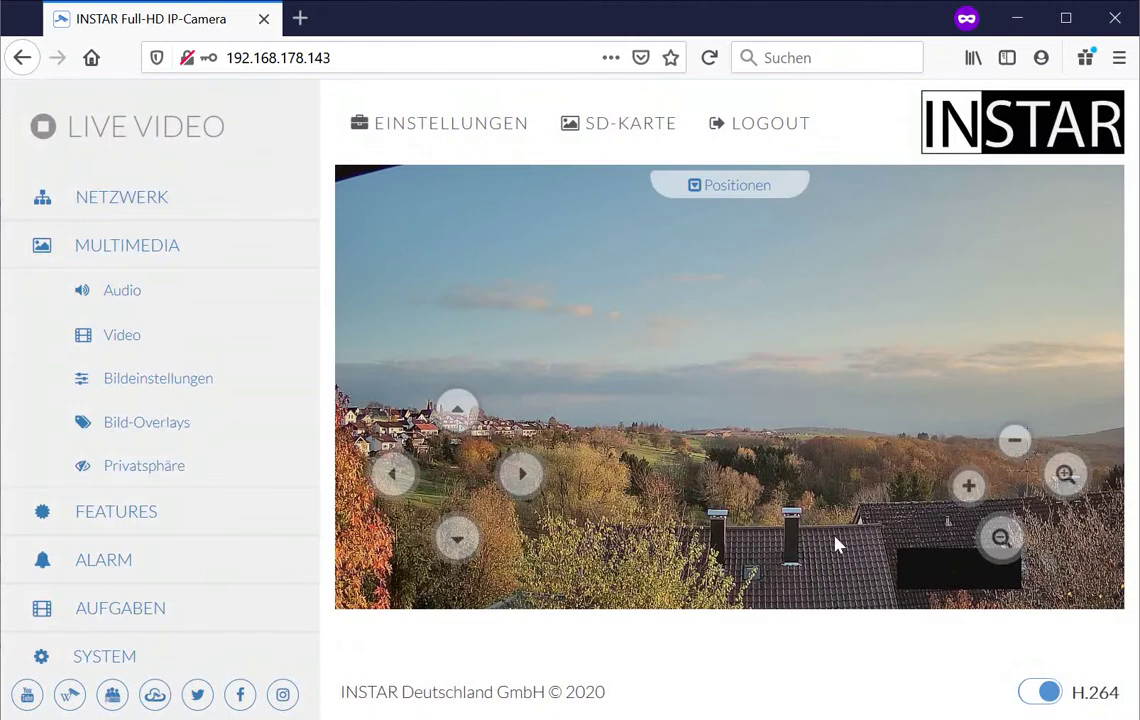
Examine the privacy mask in the full live view, then reopen the settings and check the Bild-Overlays options
left_click(398, 133)
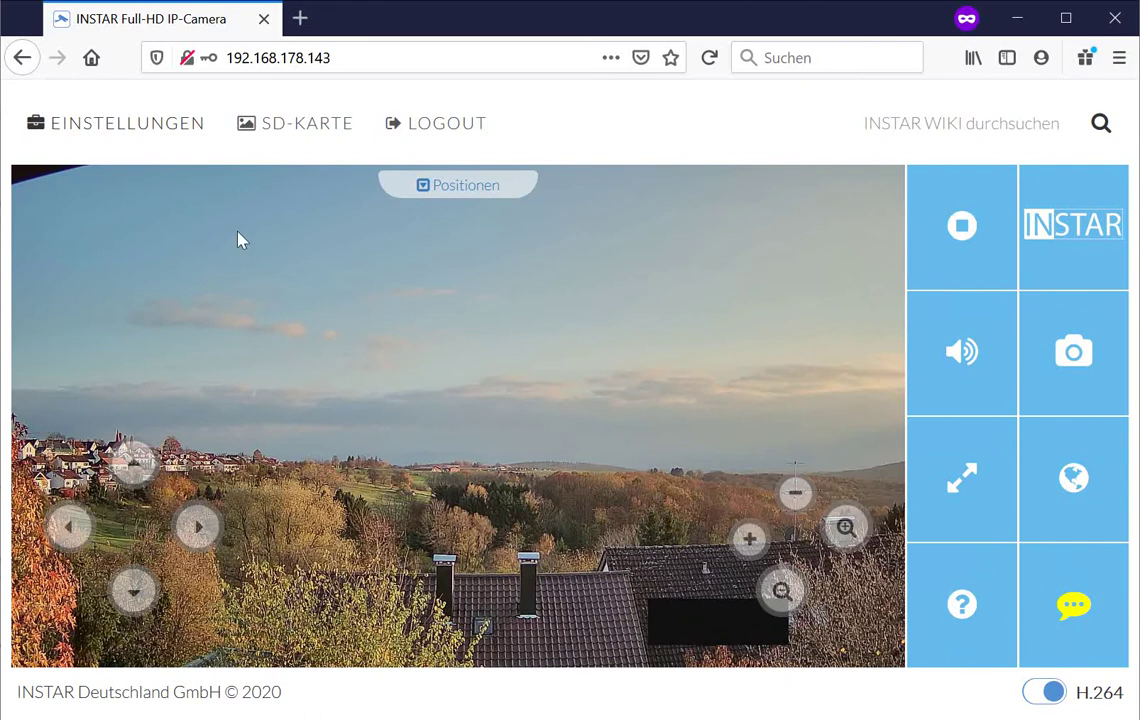
left_click(148, 125)
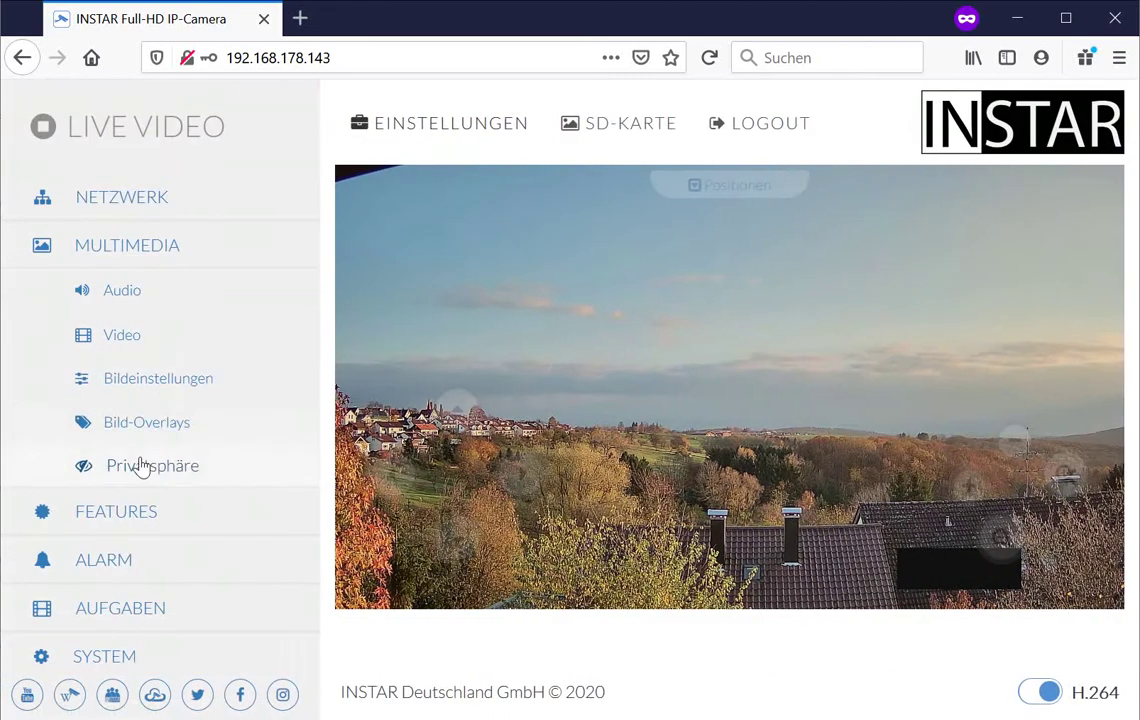
left_click(140, 428)
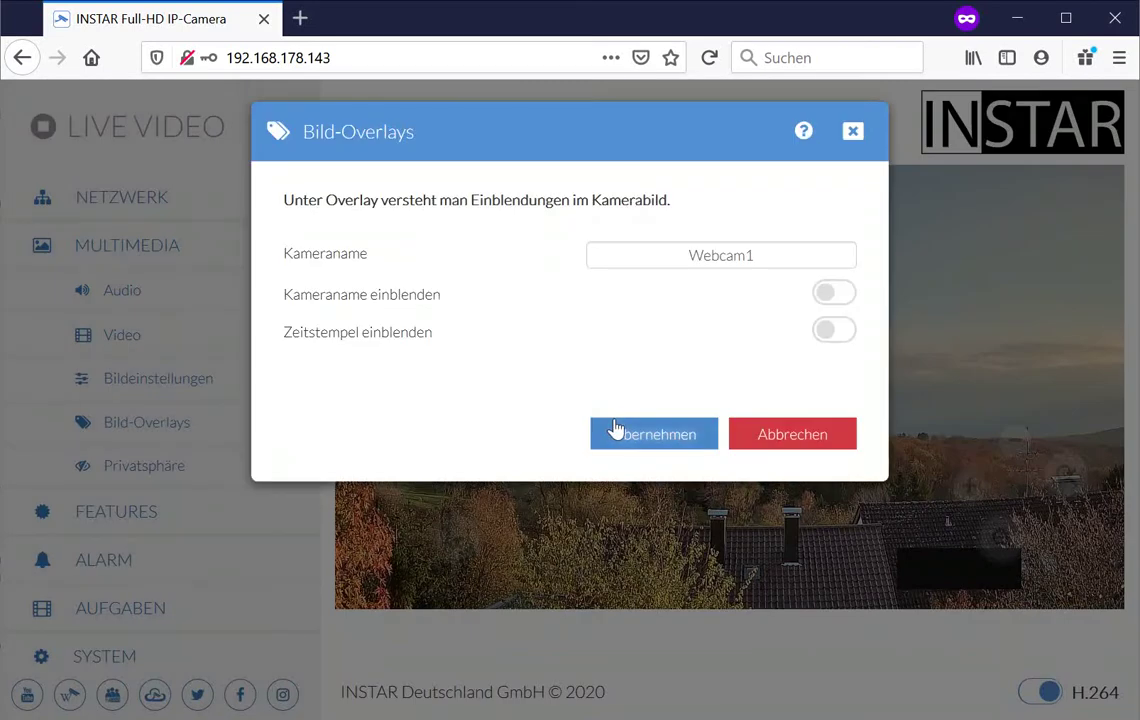
left_click(768, 444)
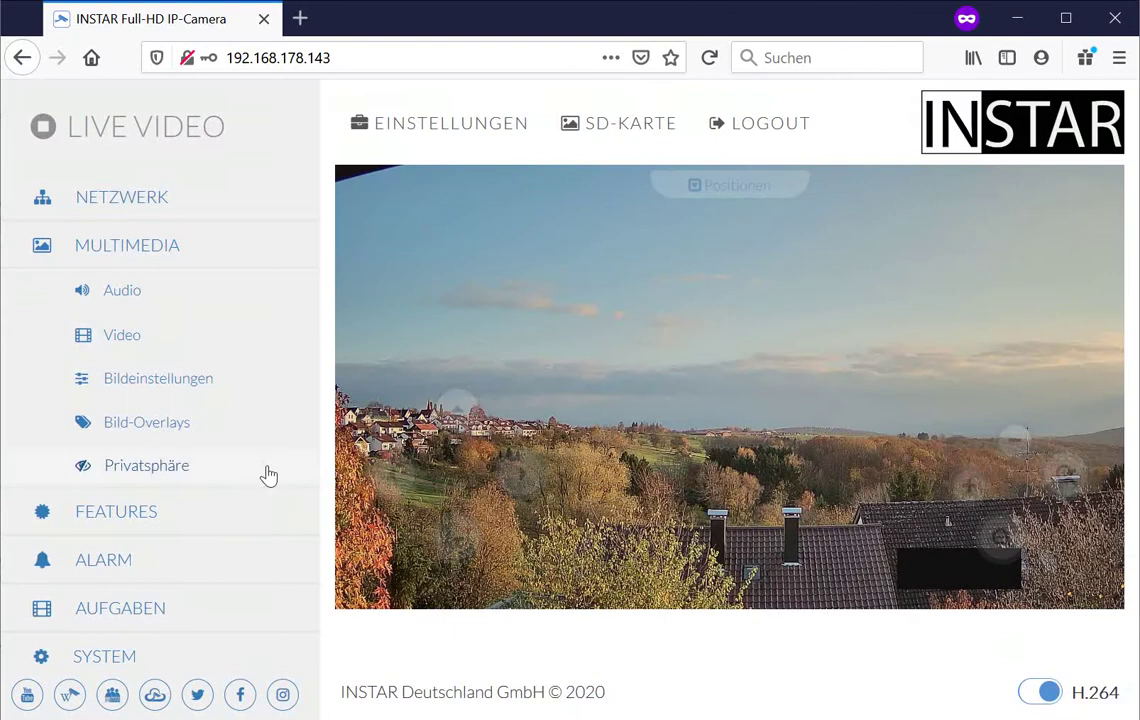
Deactivate privacy mask Bereich 1, apply the change, and close the Privatsphäre settings
left_click(250, 472)
scroll(350, 515, "down", 2)
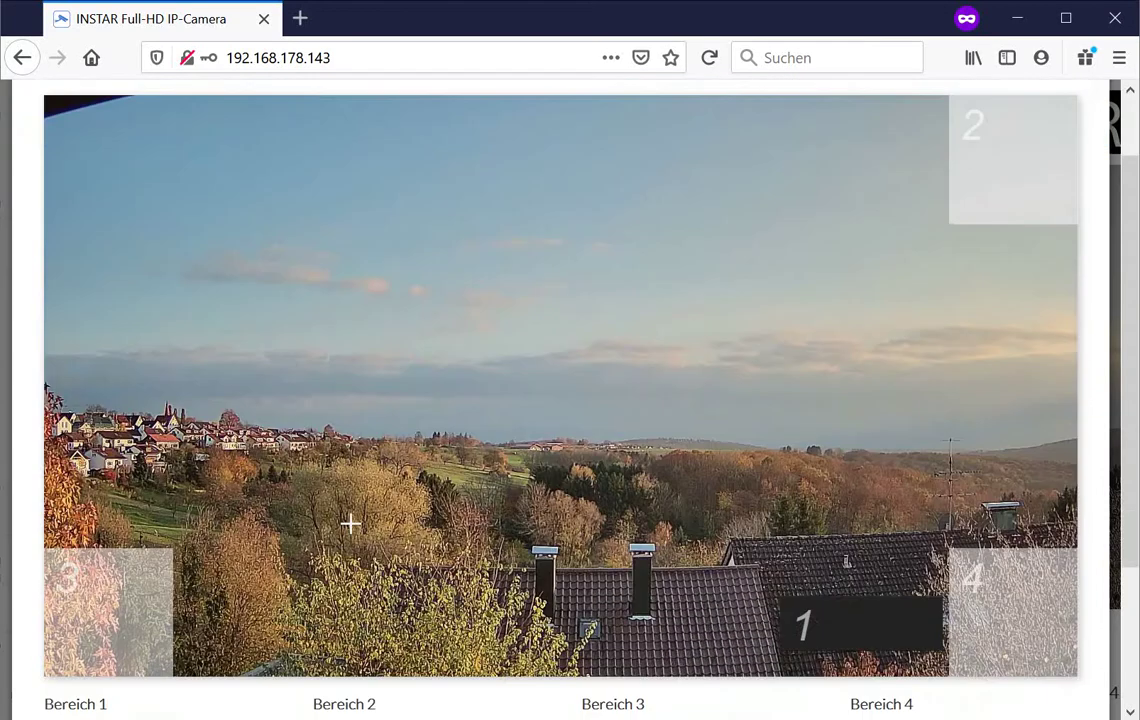
scroll(350, 523, "down", 2)
left_click(250, 544)
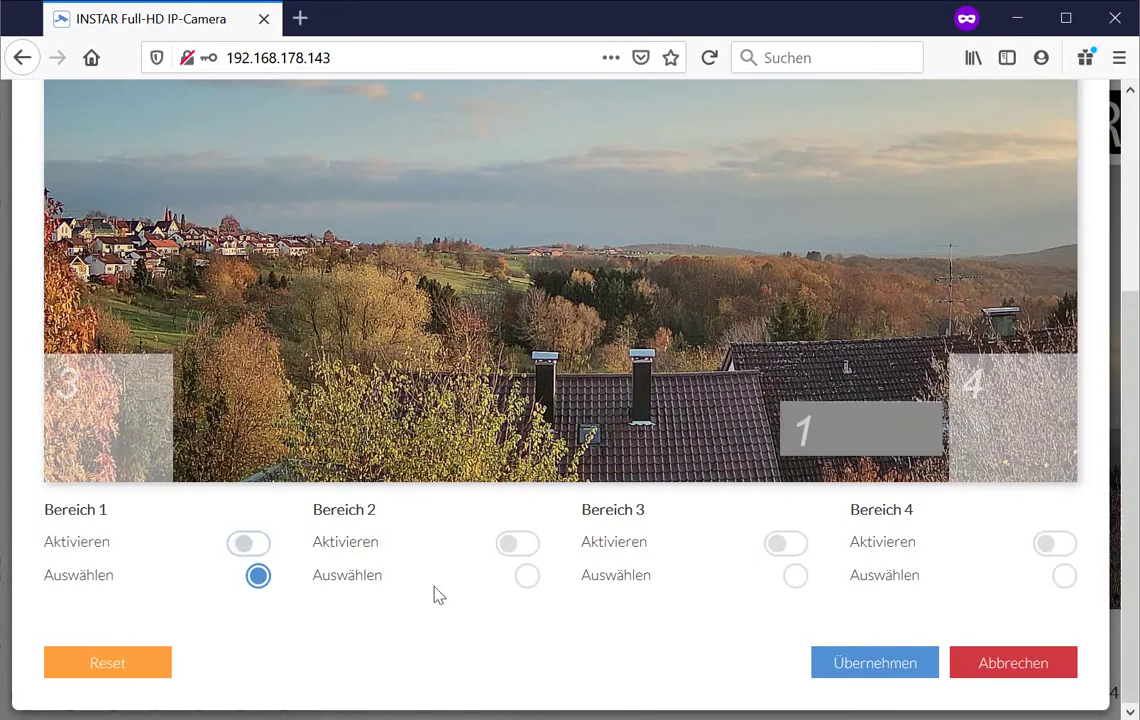
left_click(862, 665)
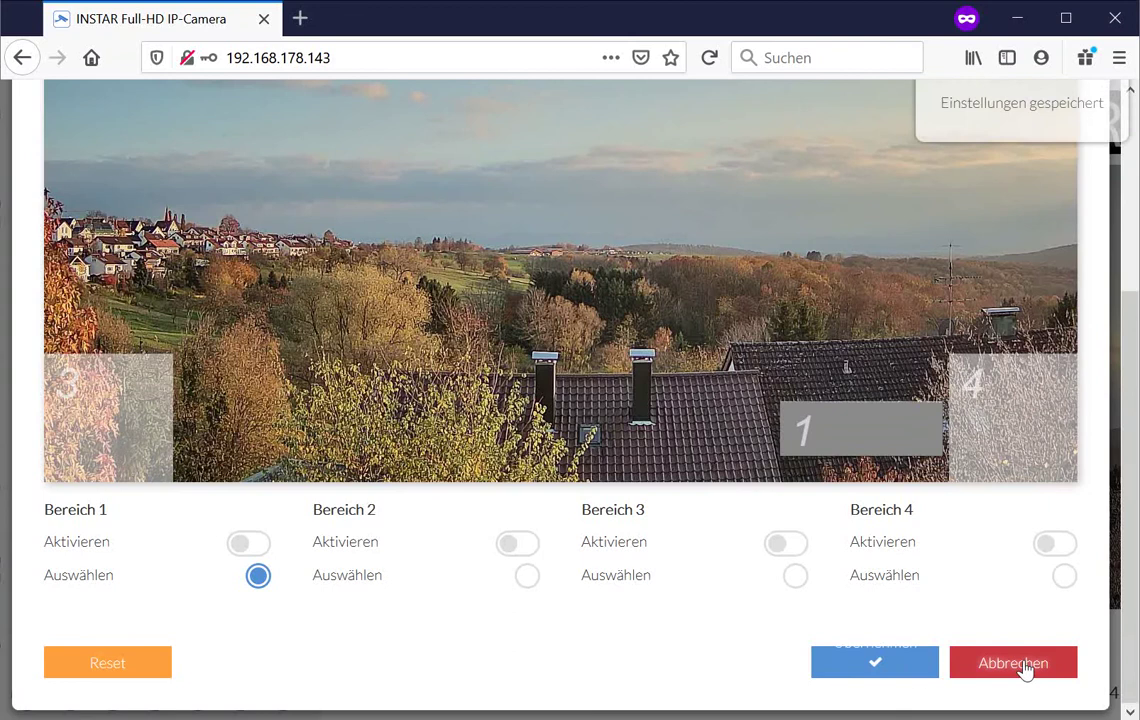
left_click(1020, 667)
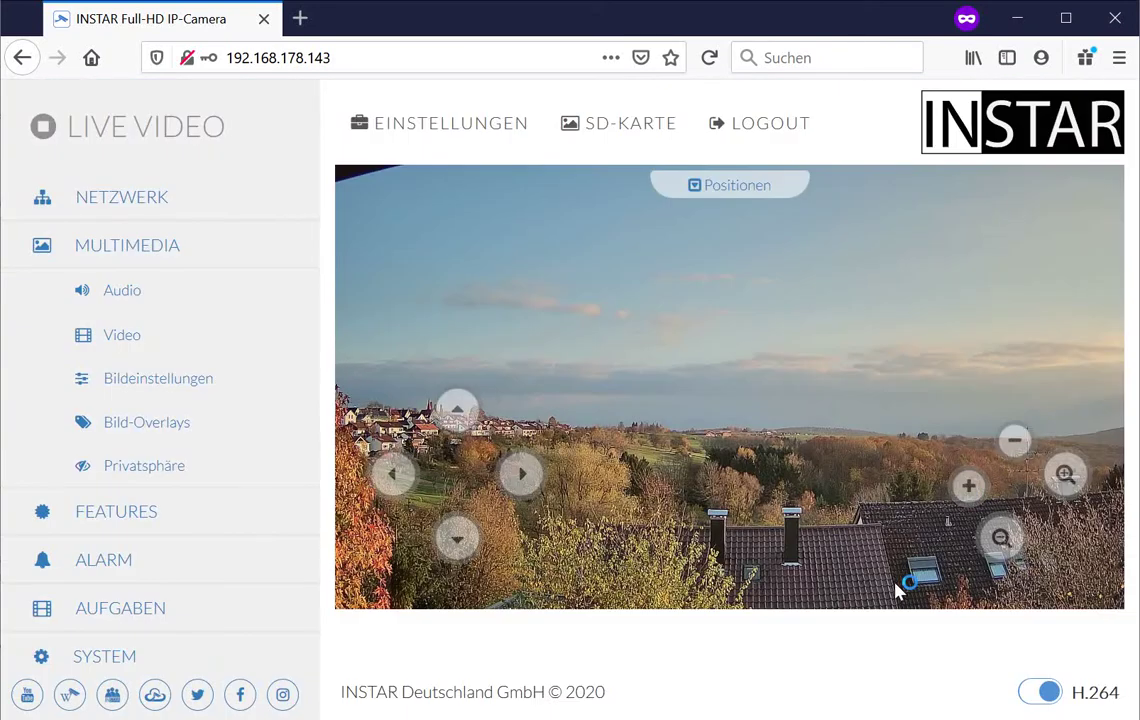
Examine the IR-Nachtsicht settings for LED control, IR-CUT filter and schedule in the Features category, and close them
left_click(81, 514)
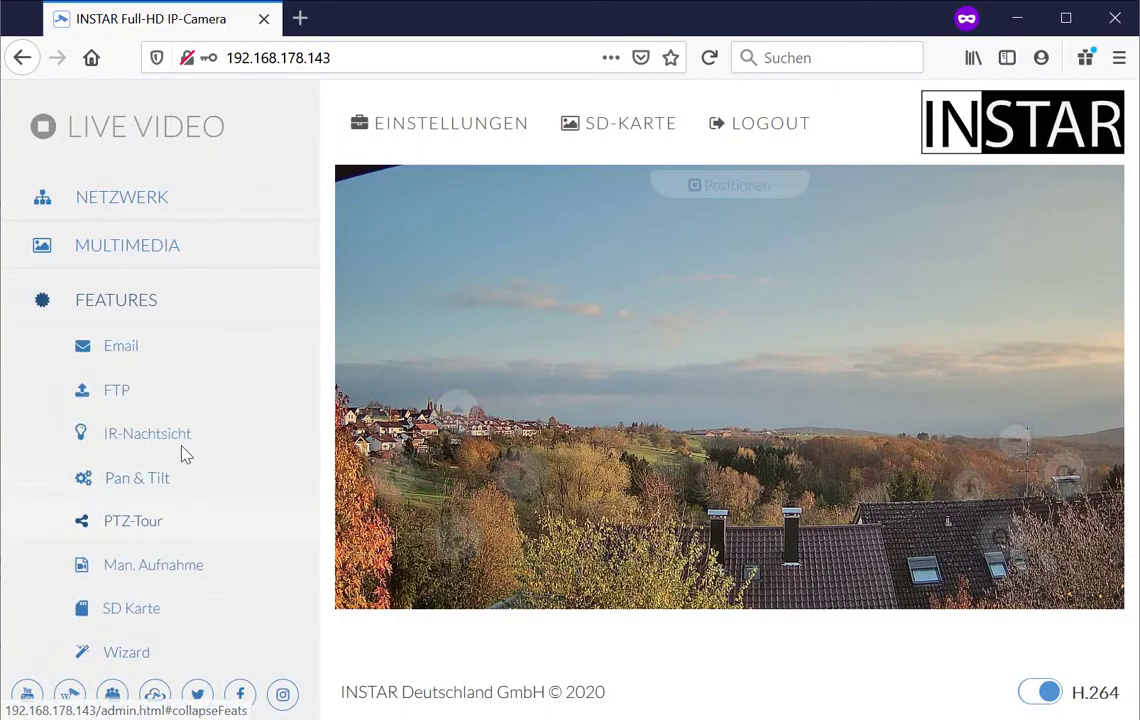
left_click(130, 426)
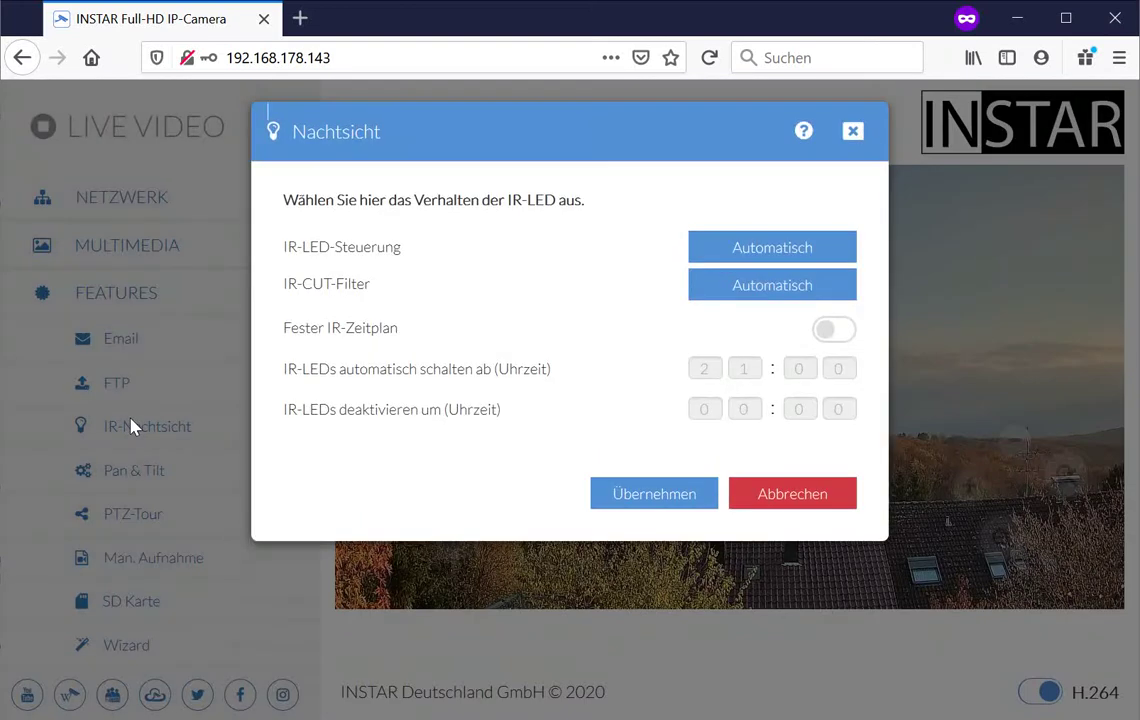
left_click(826, 496)
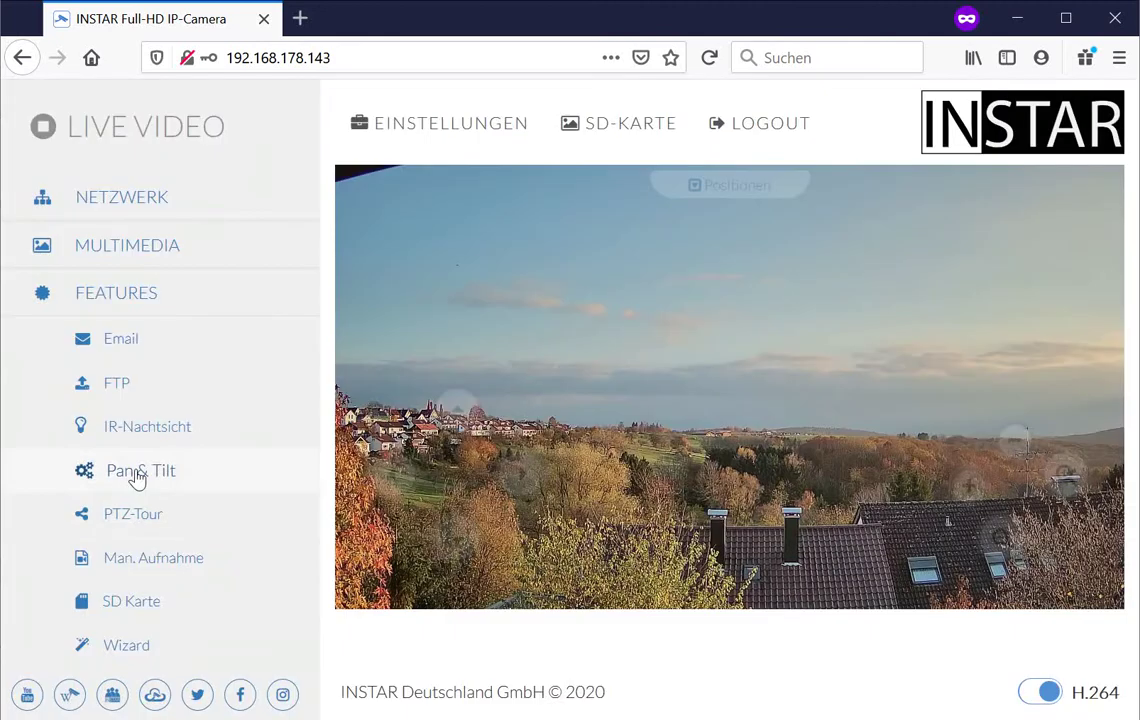
Review the start, alarm and park position options and the advanced PTZ settings, and close them
left_click(138, 472)
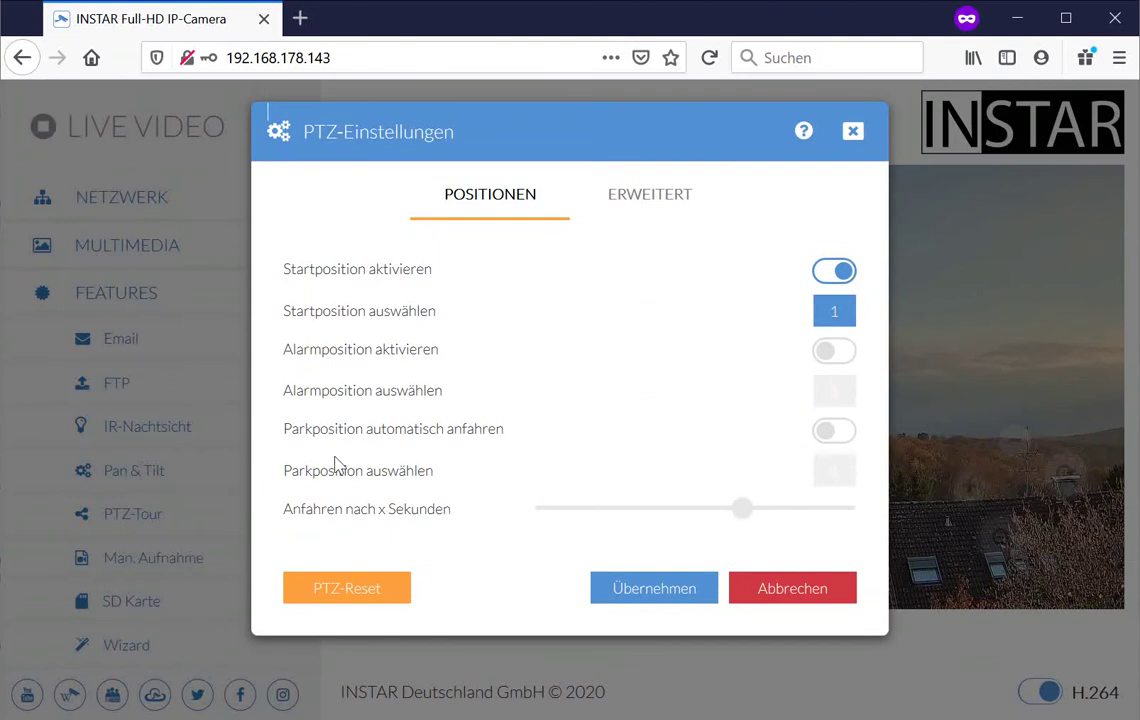
left_click(659, 197)
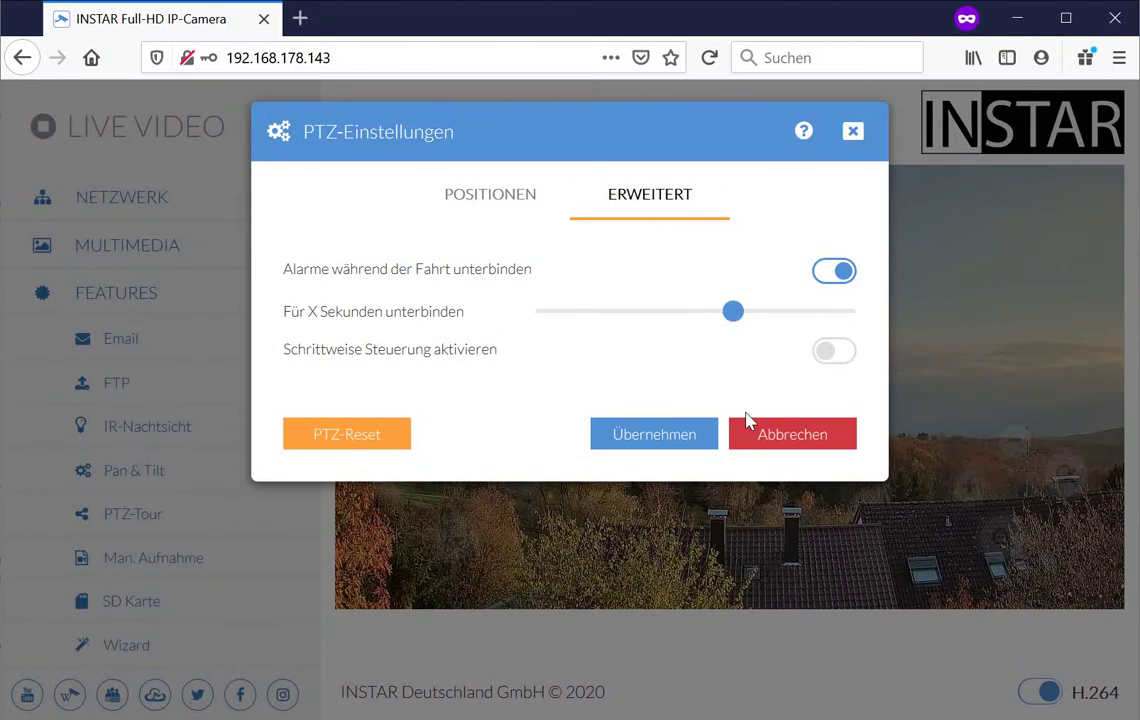
left_click(778, 446)
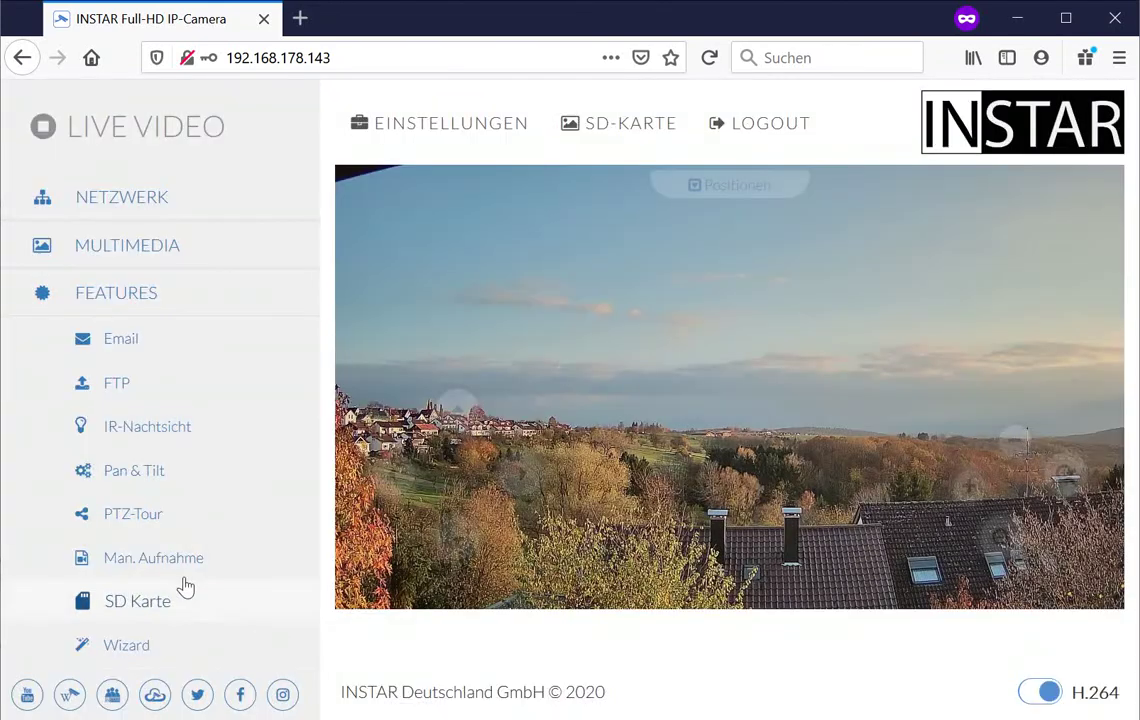
Try adding Position 1 as a fourth PTZ-Tour stop with a 232-minute duration, check the repetition setting, and discard the changes
left_click(145, 516)
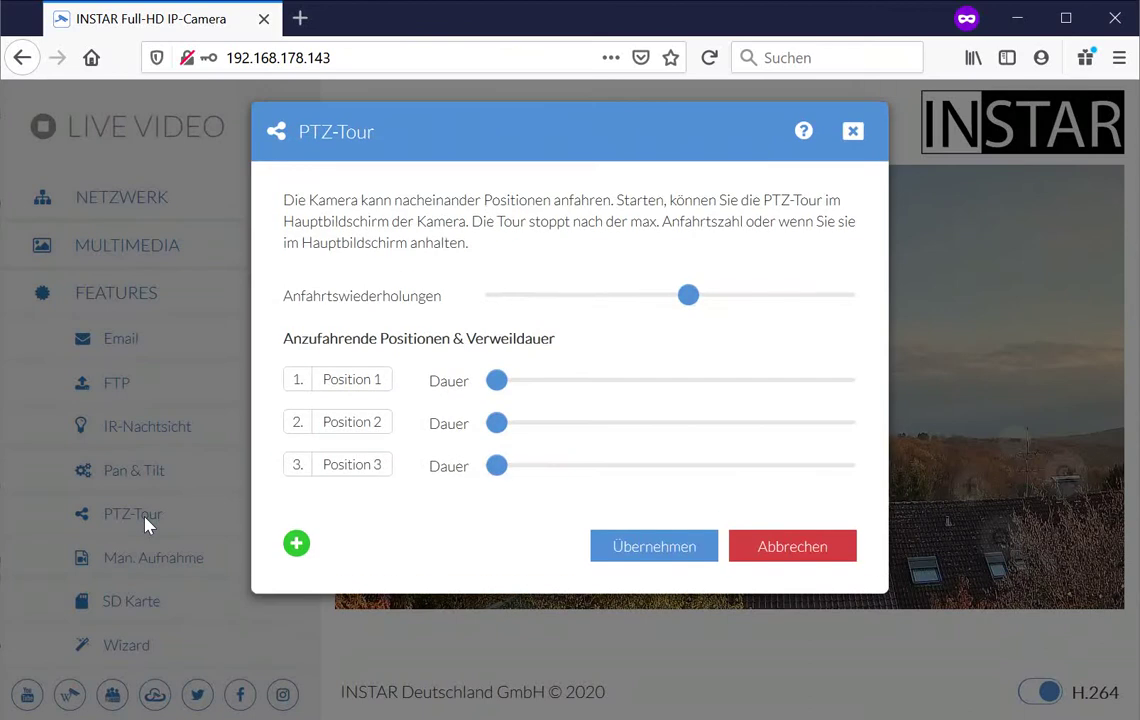
left_click(297, 544)
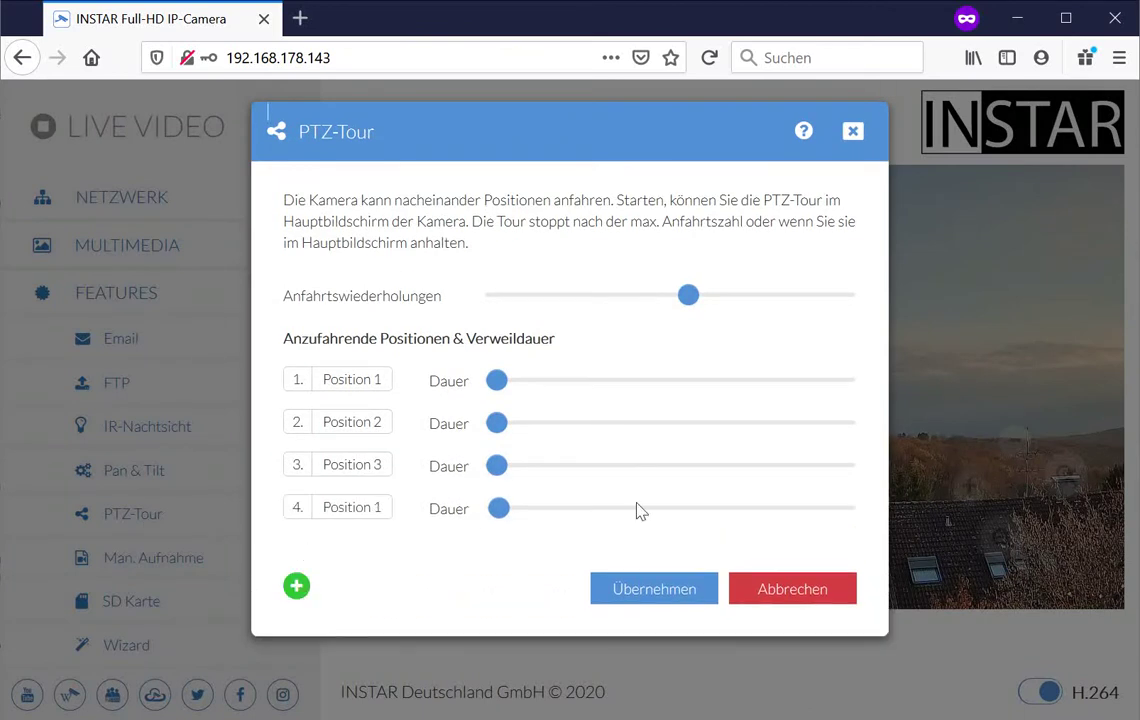
left_click_drag(497, 509, 609, 510)
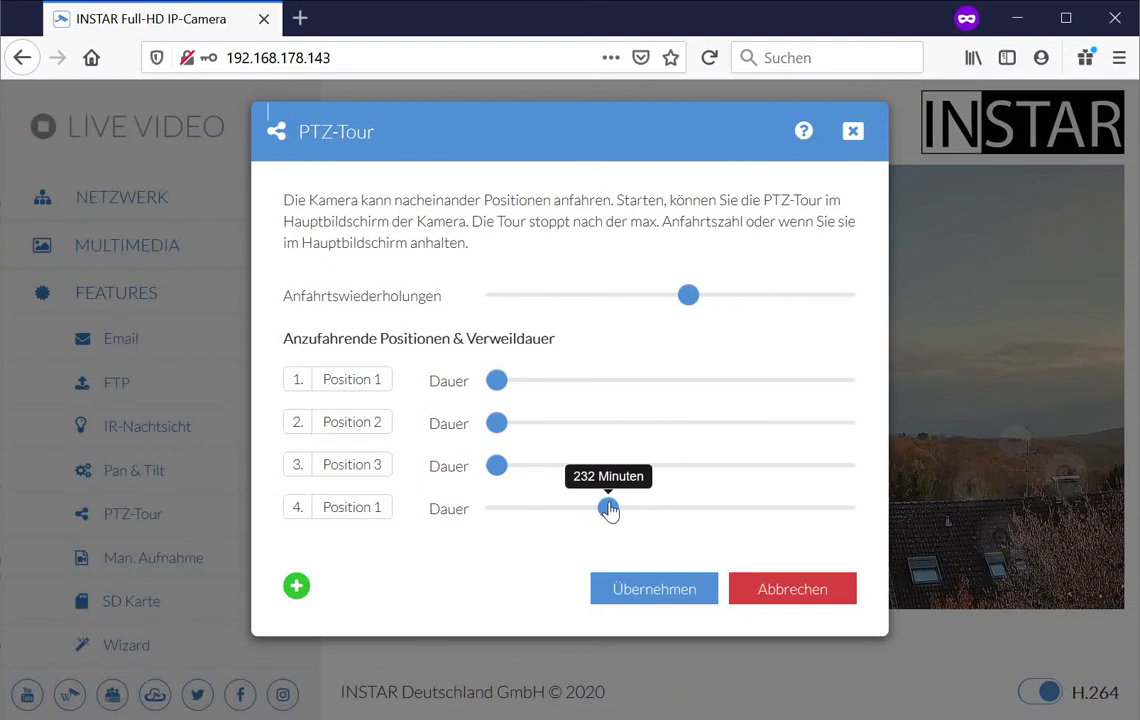
mouse_move(689, 305)
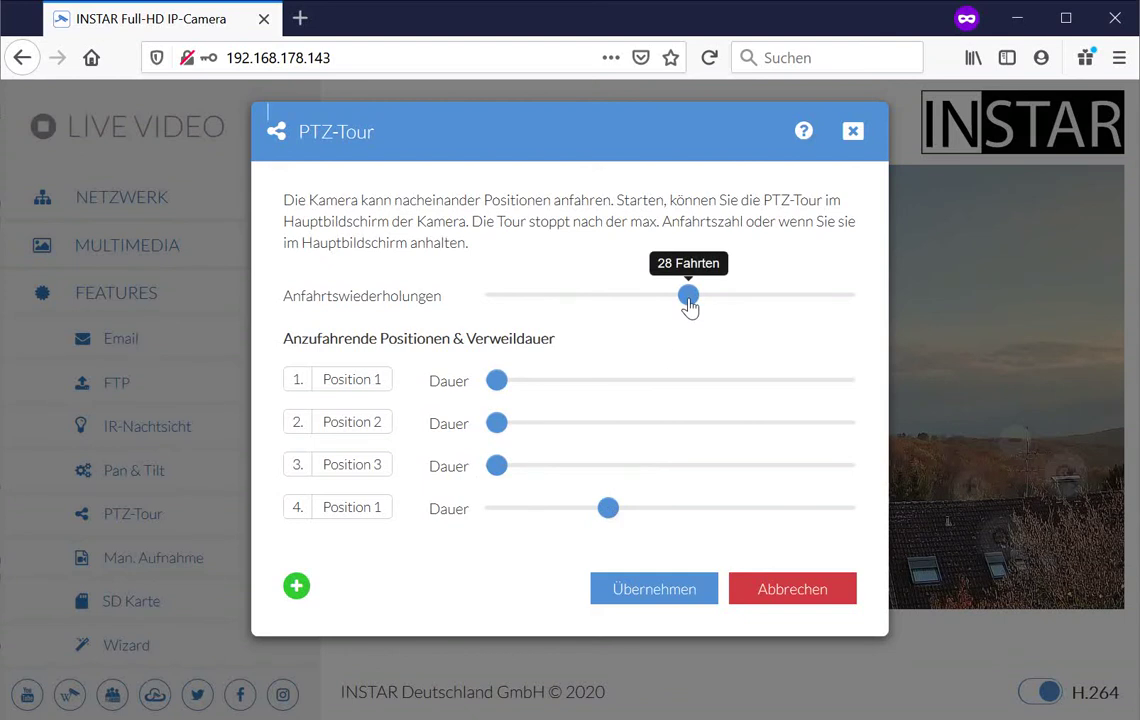
left_click(792, 595)
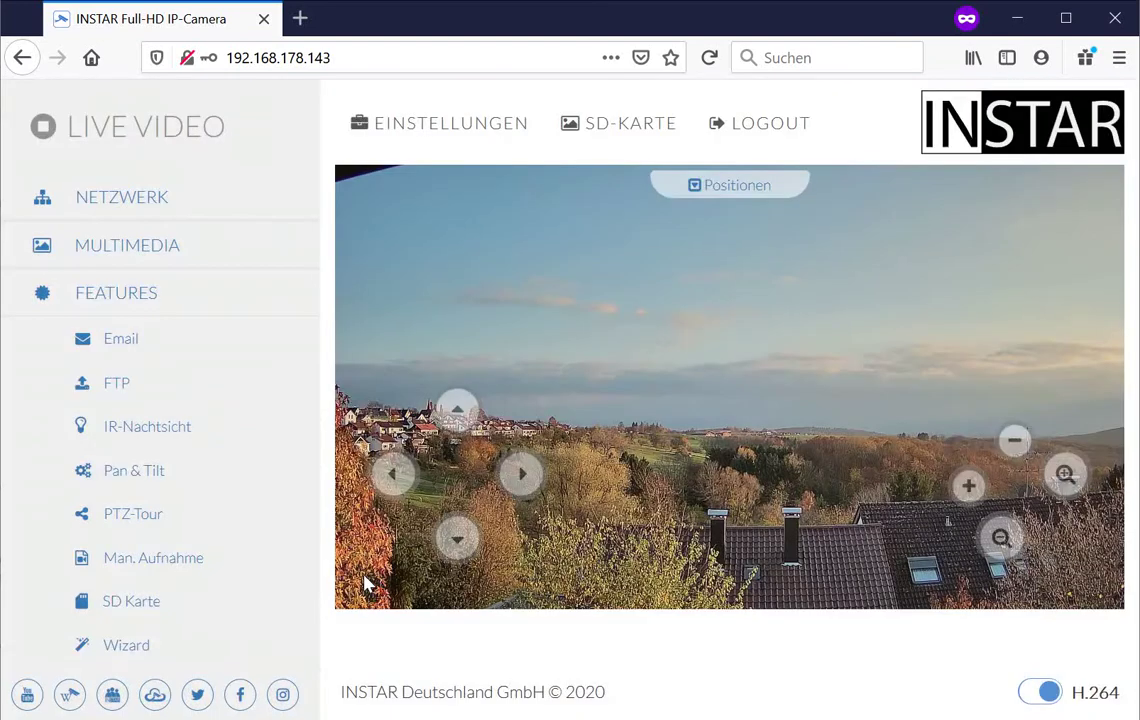
Examine the manual recording duration and the SD card's storage and retention settings, closing each without changes
left_click(163, 568)
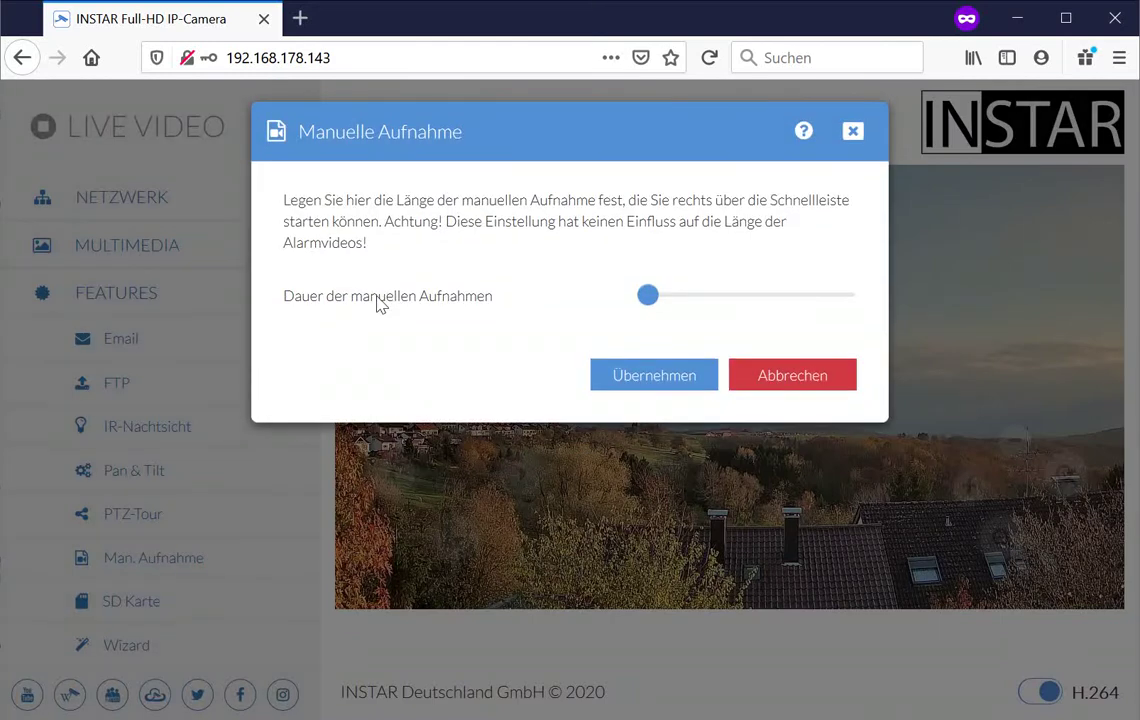
mouse_move(659, 303)
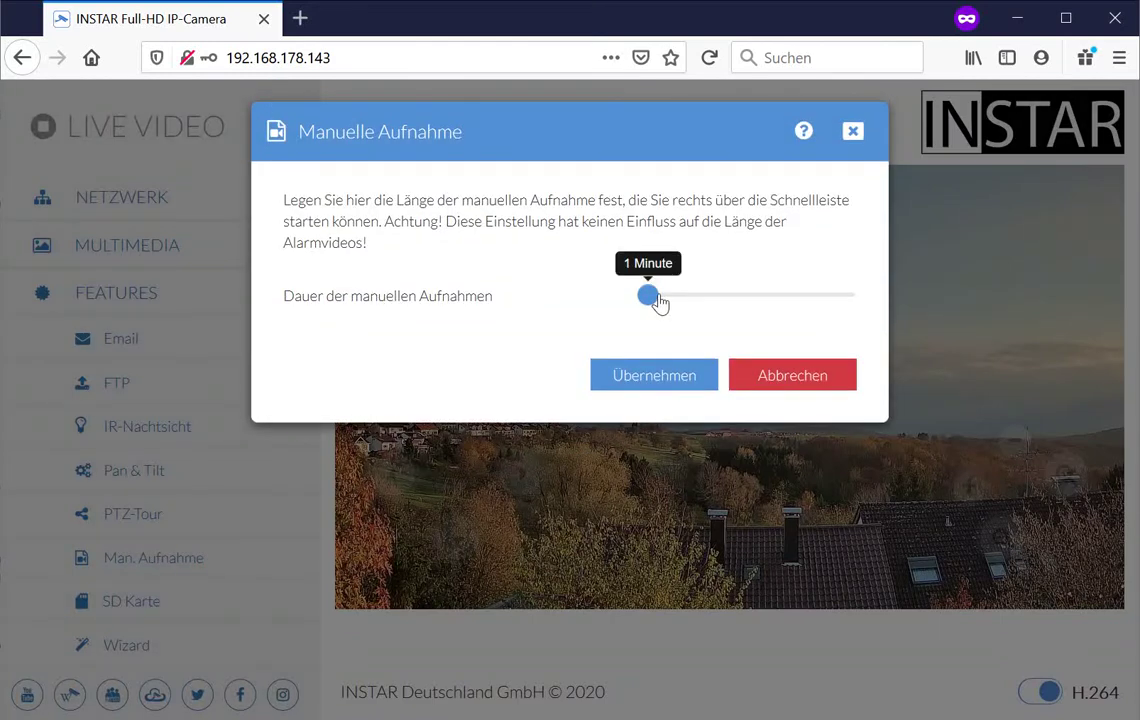
left_click(792, 383)
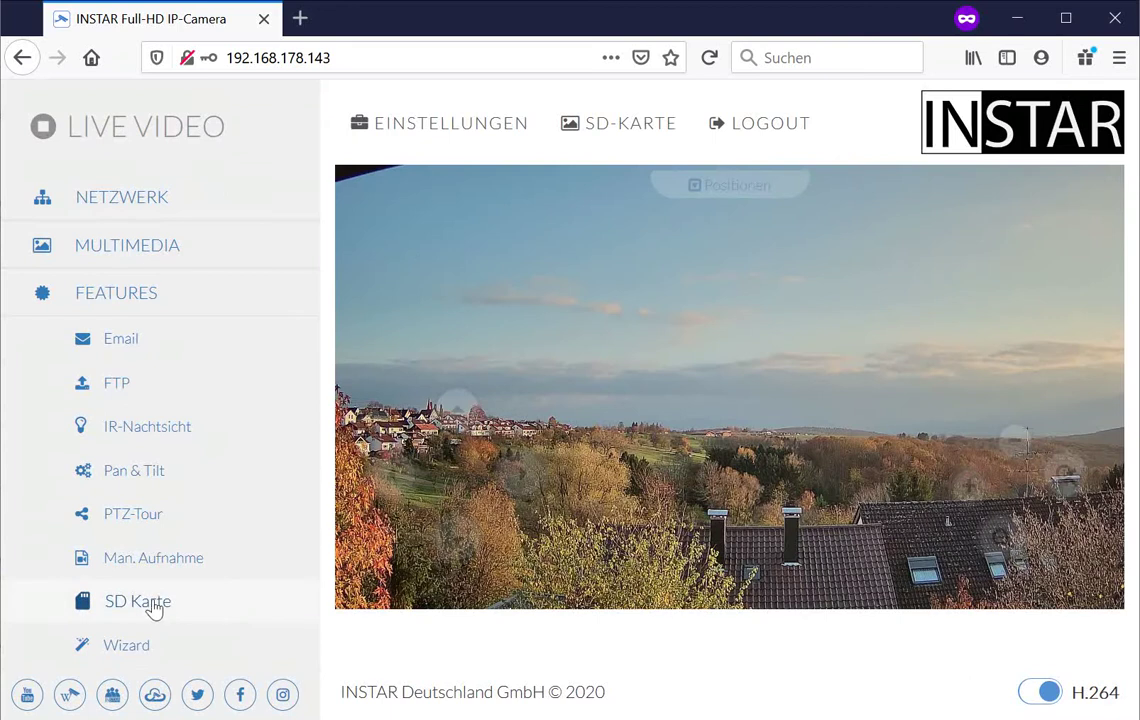
left_click(150, 604)
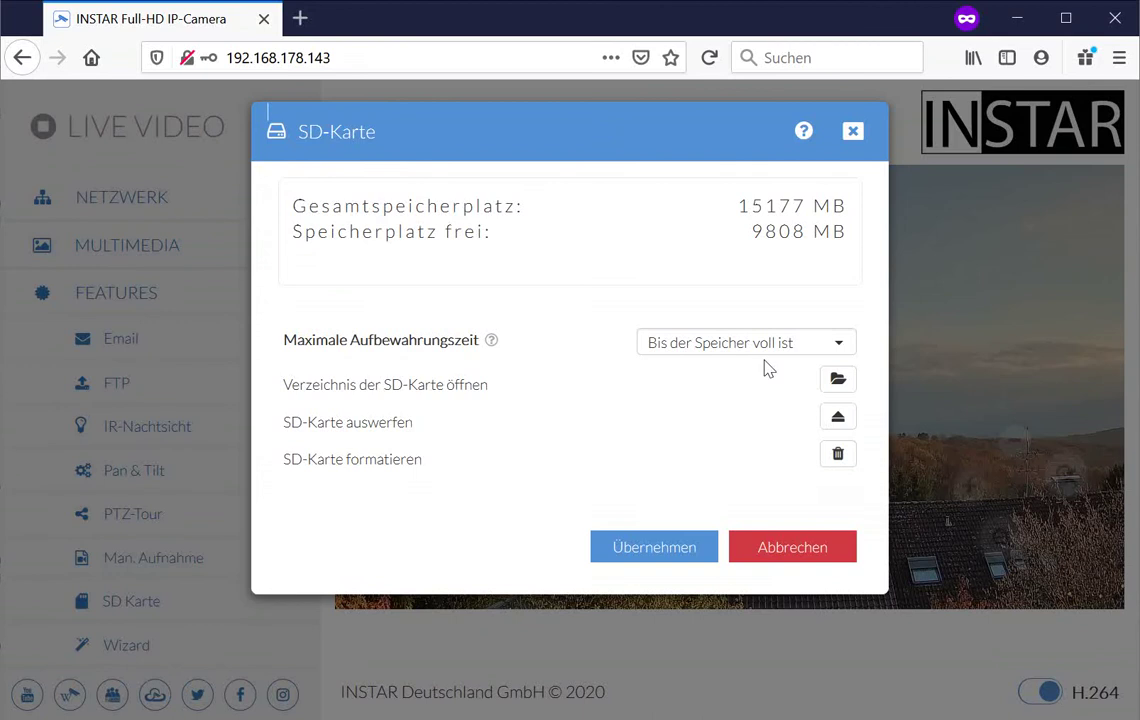
left_click(754, 563)
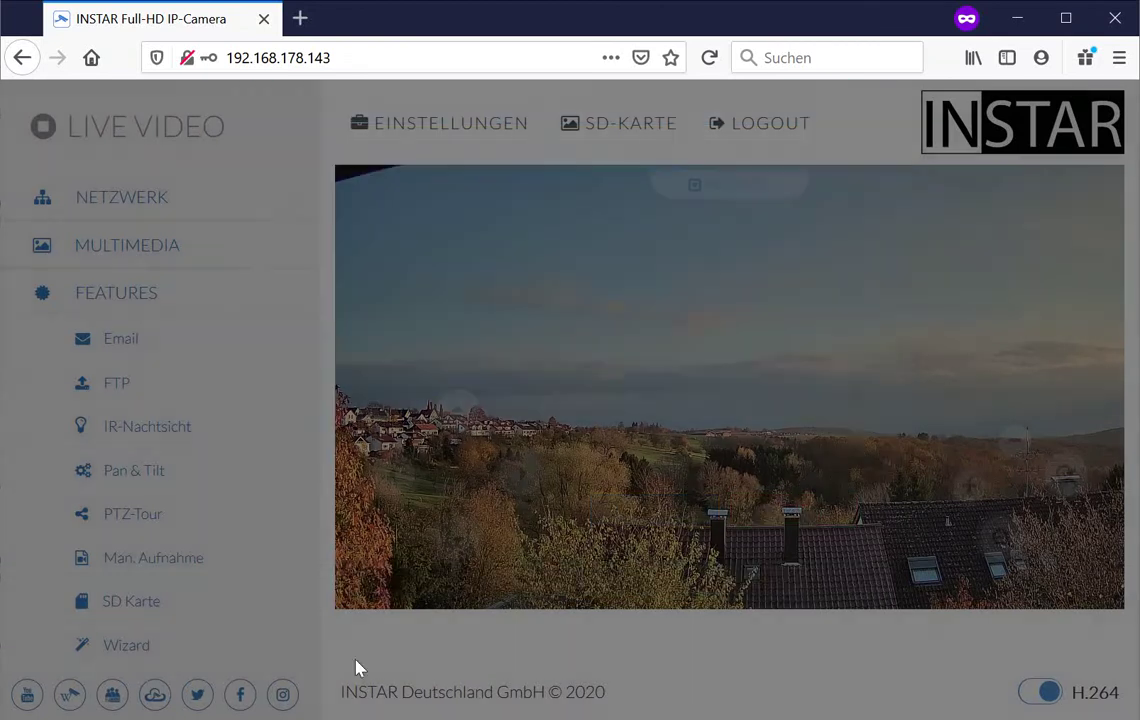
View the setup wizard prompt, close it without starting the wizard, and expand the Alarm settings category
scroll(133, 614, "down", 2)
left_click(133, 545)
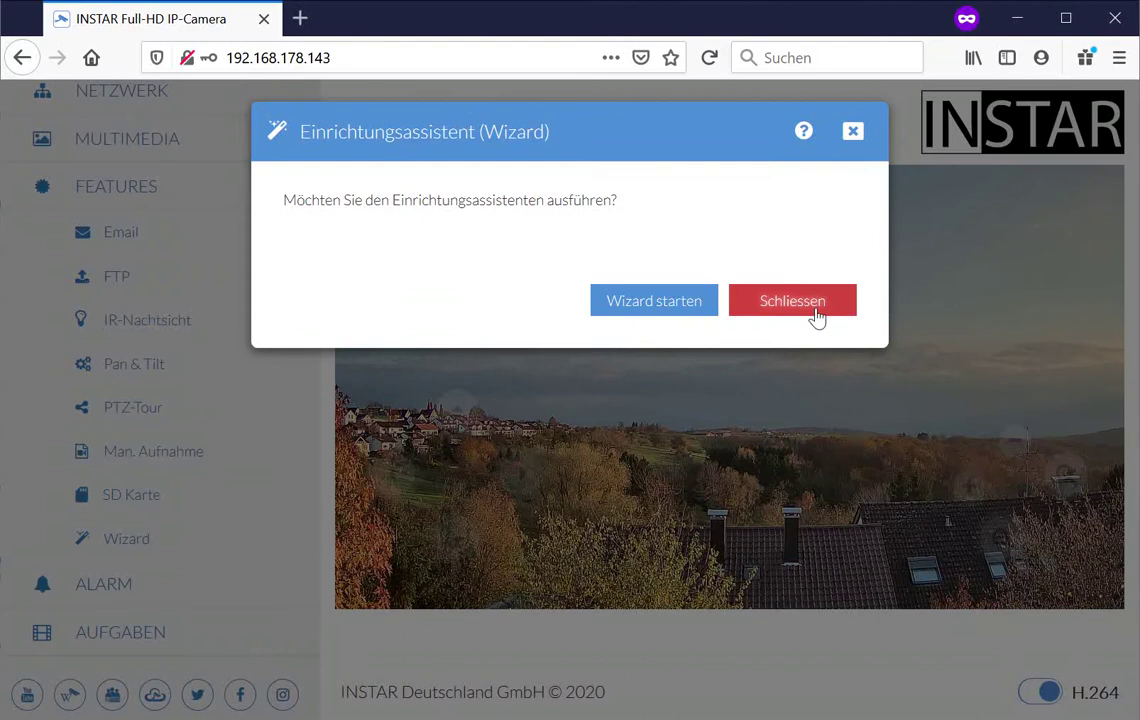
left_click(817, 316)
left_click(107, 590)
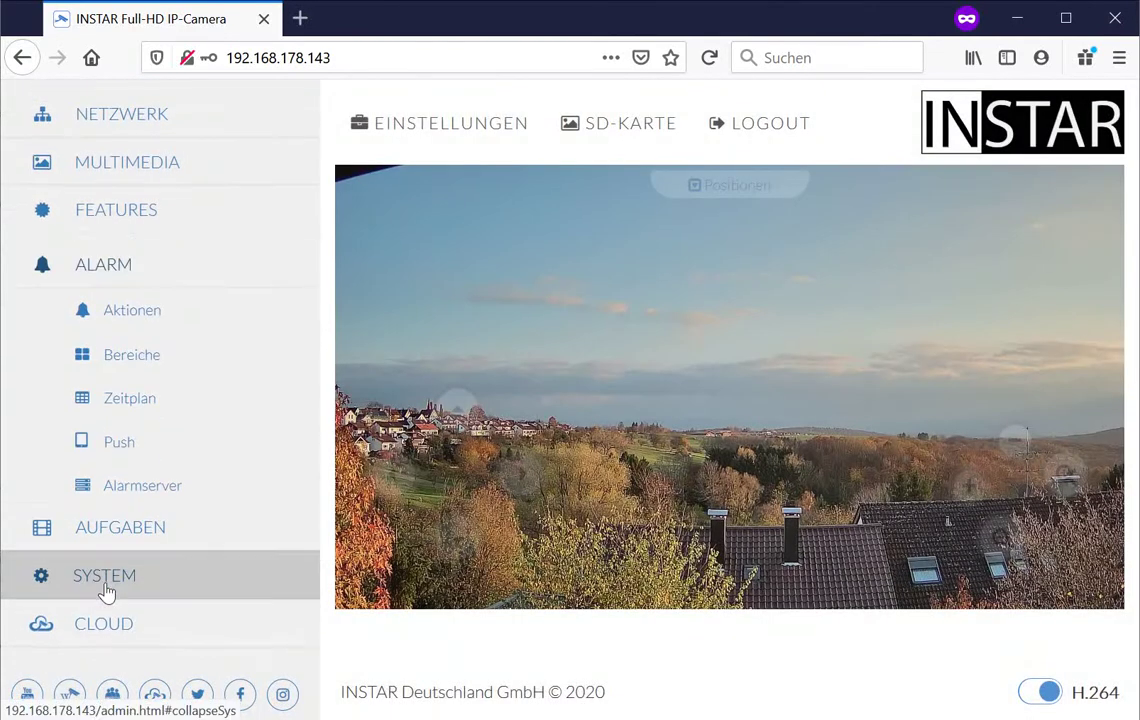
Review the alarm actions and the alarm areas with their activation and sensitivity settings, closing each without changes
left_click(139, 313)
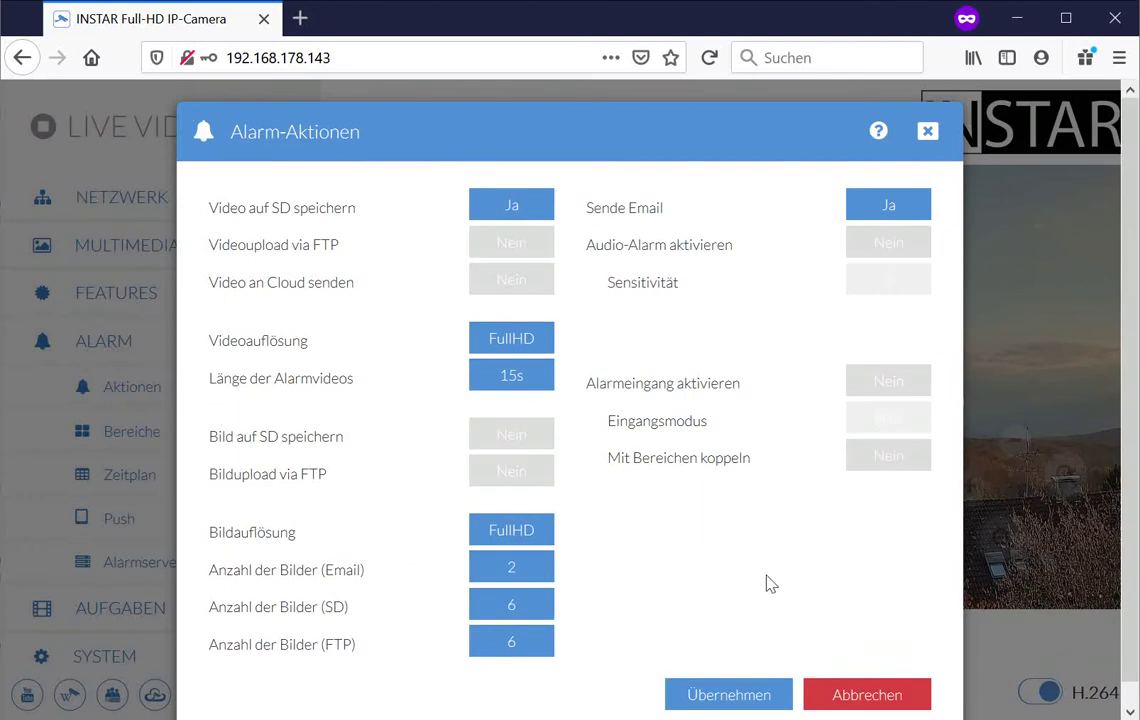
left_click(877, 706)
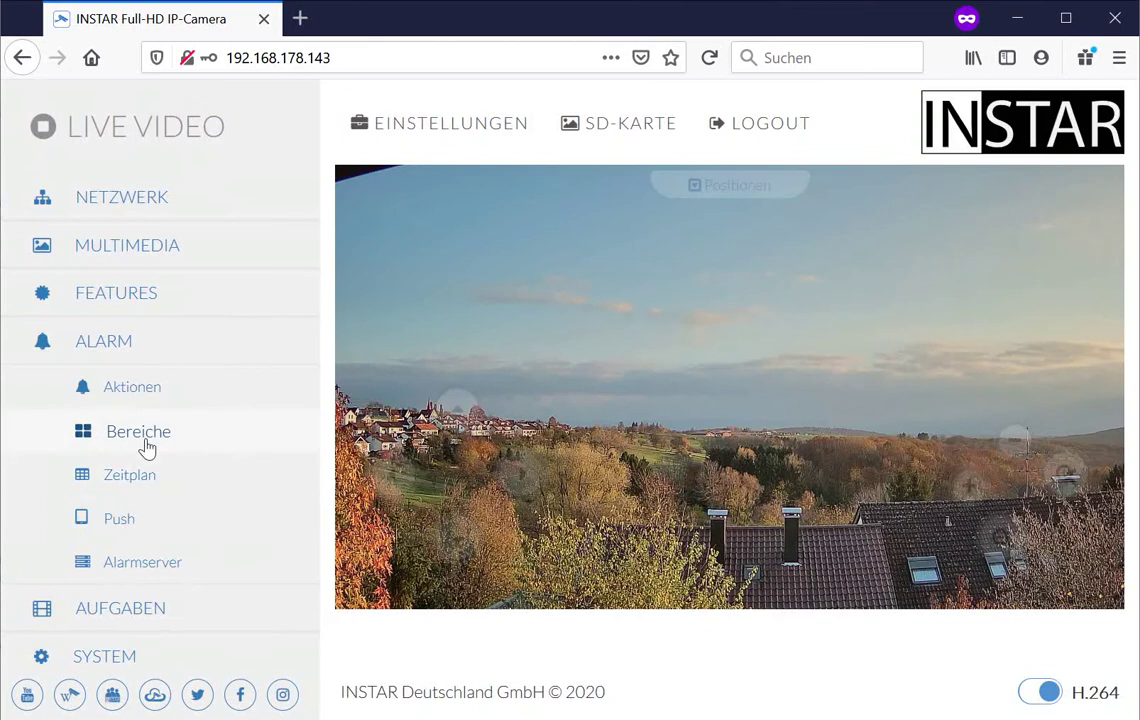
left_click(146, 442)
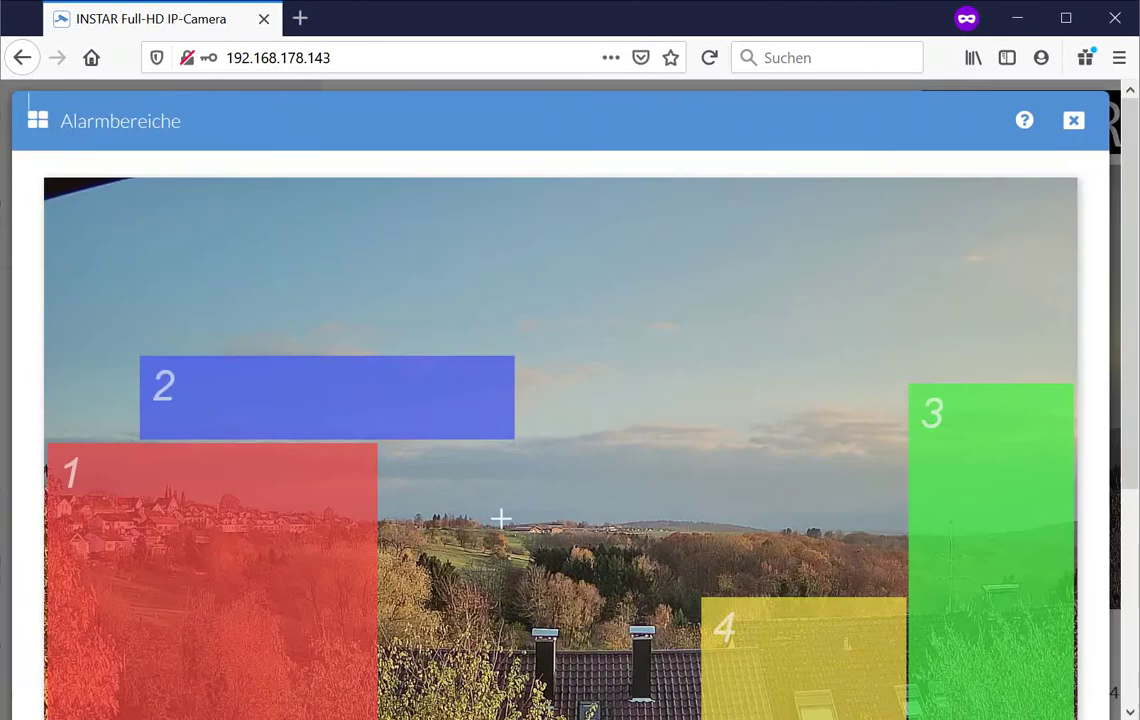
scroll(501, 518, "down", 3)
scroll(501, 518, "up", 1)
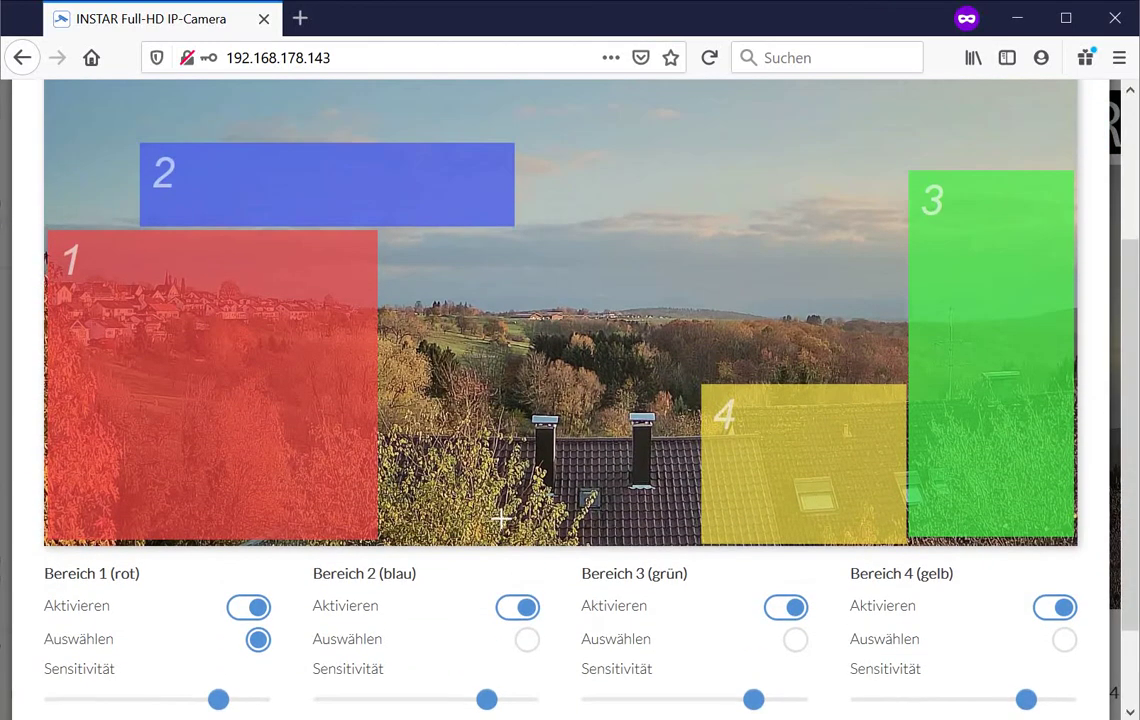
scroll(501, 518, "down", 1)
scroll(501, 518, "up", 3)
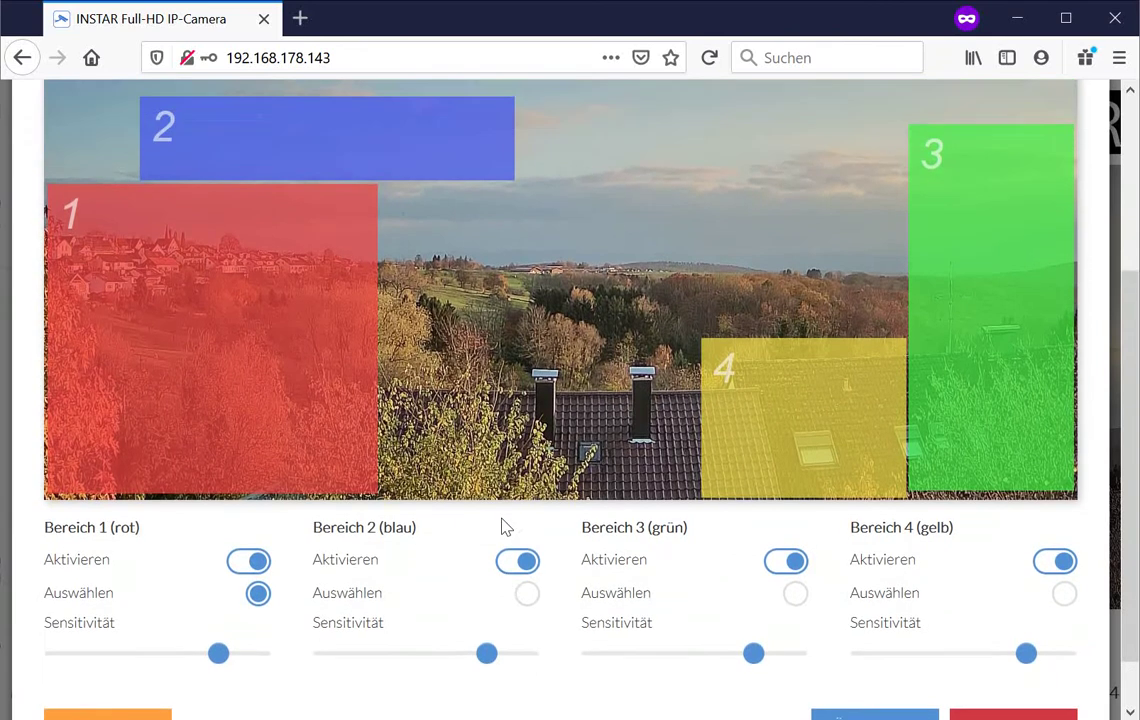
scroll(998, 663, "down", 2)
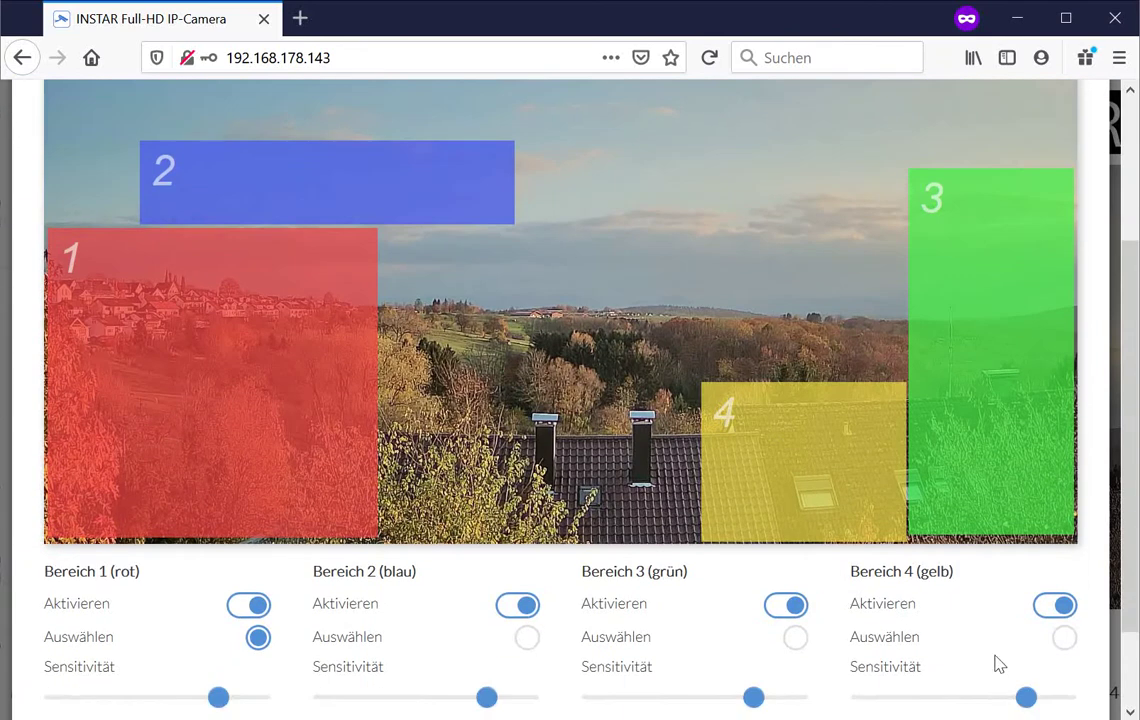
scroll(998, 690, "down", 1)
left_click(1013, 669)
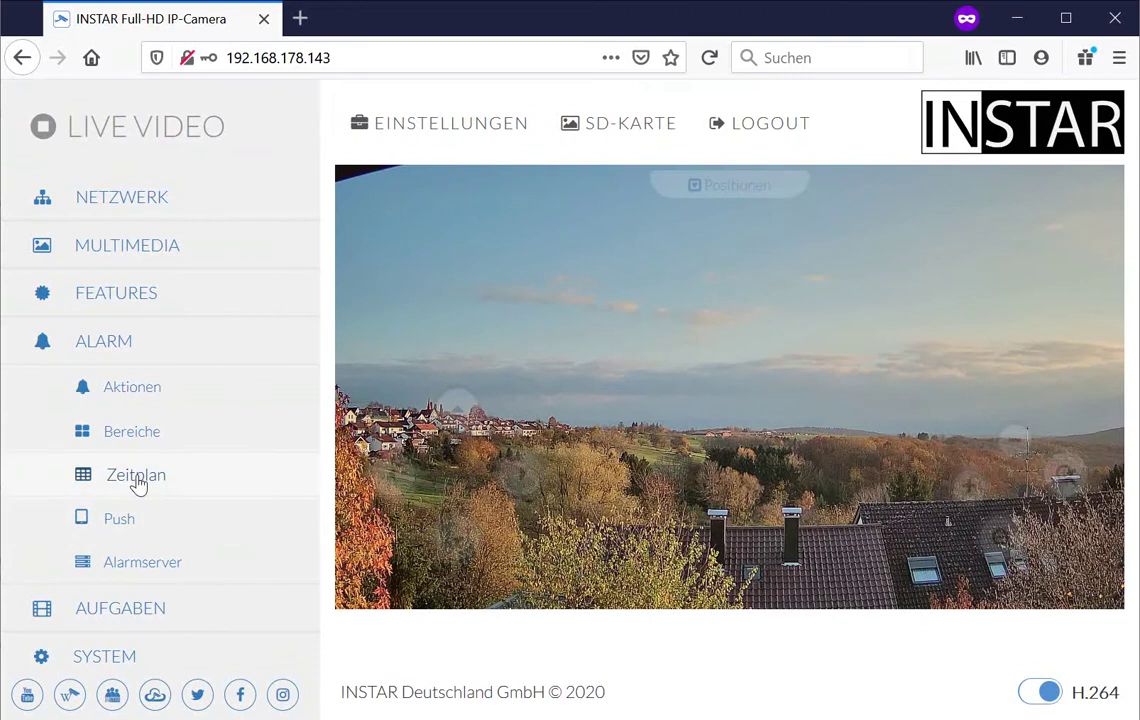
Examine the weekly alarm schedule and the push notification settings, closing each without changes
left_click(128, 486)
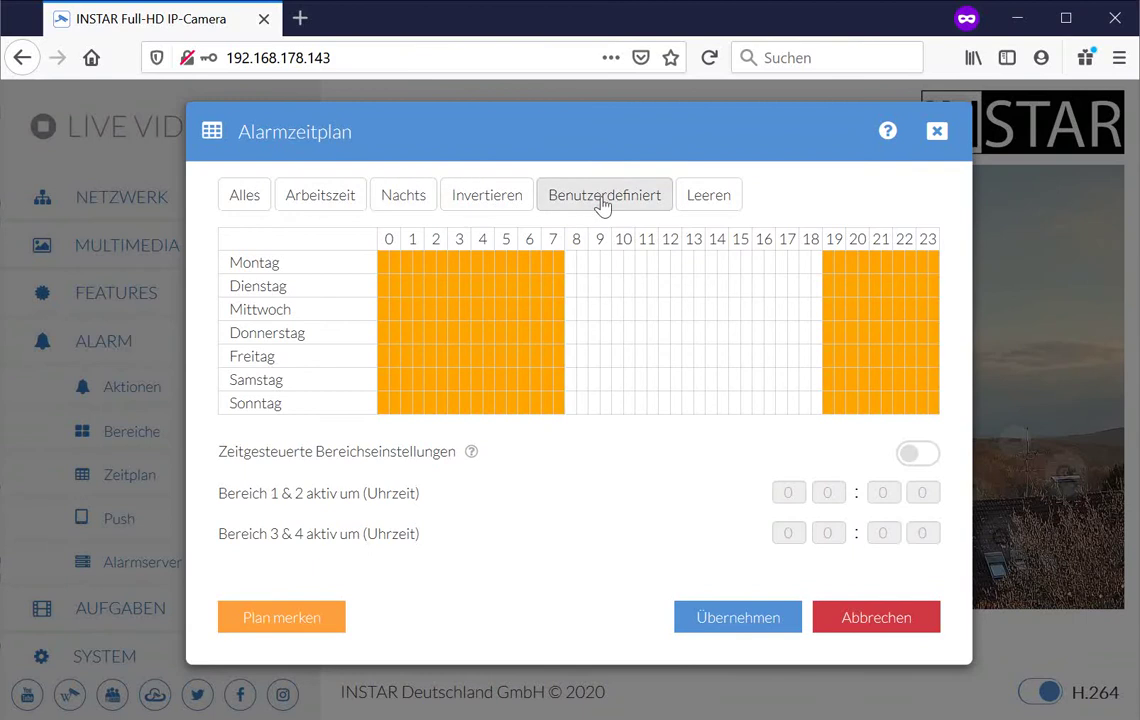
left_click(878, 628)
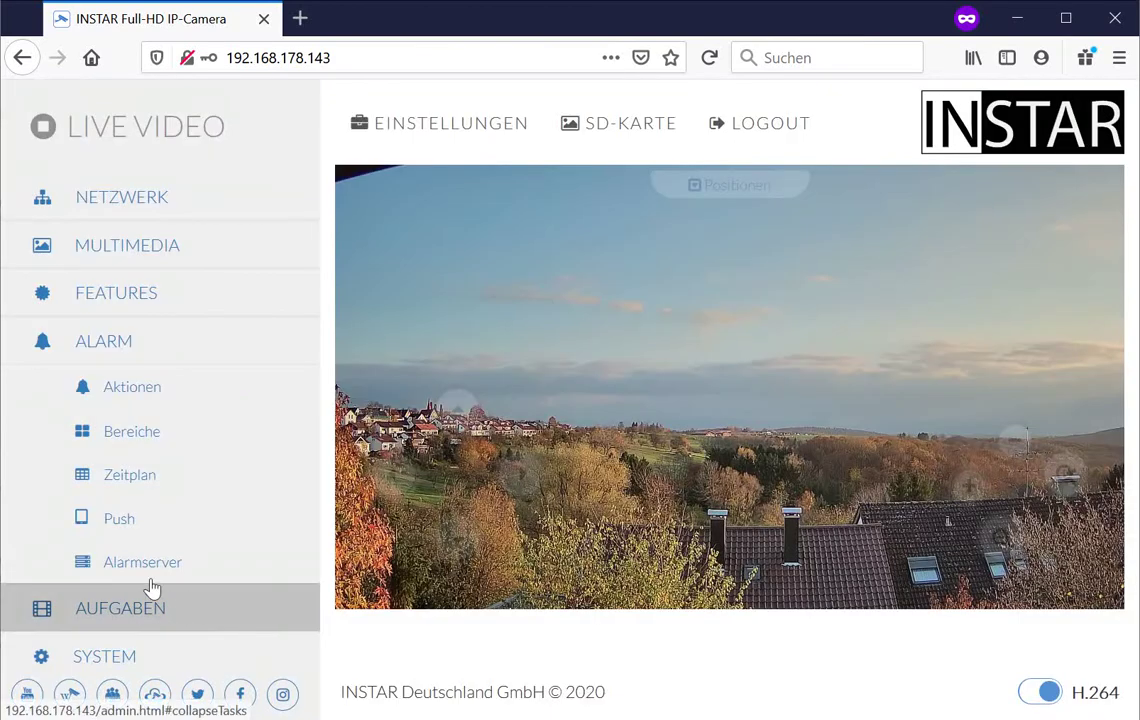
left_click(123, 520)
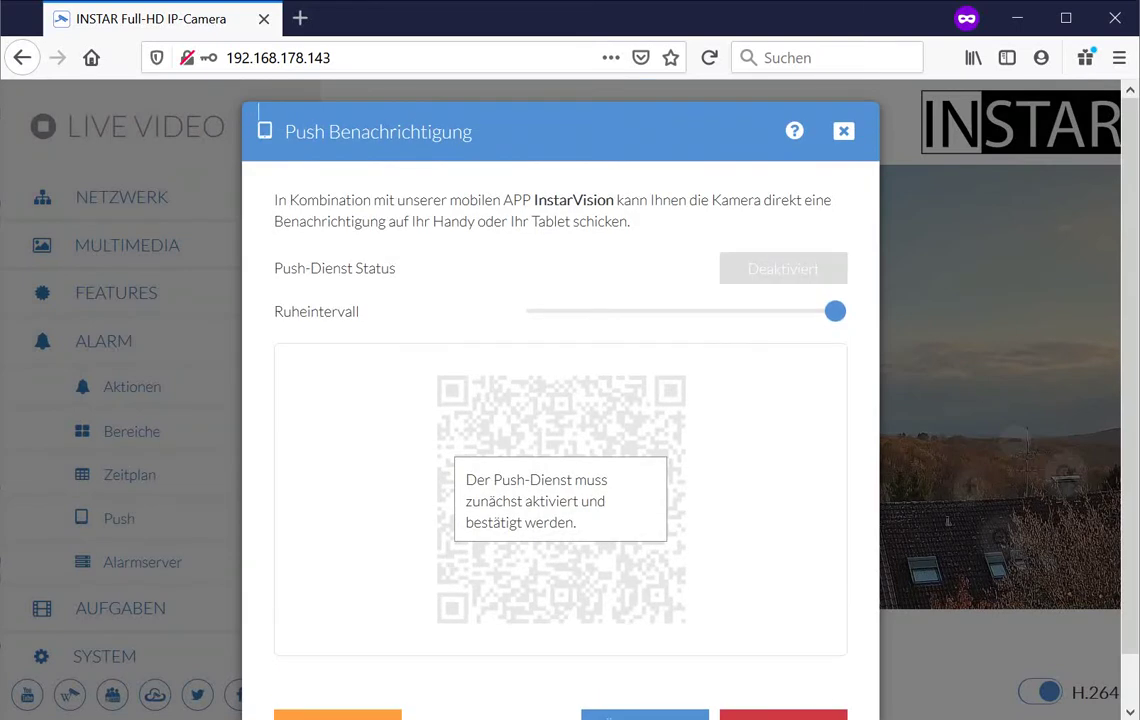
scroll(817, 687, "down", 1)
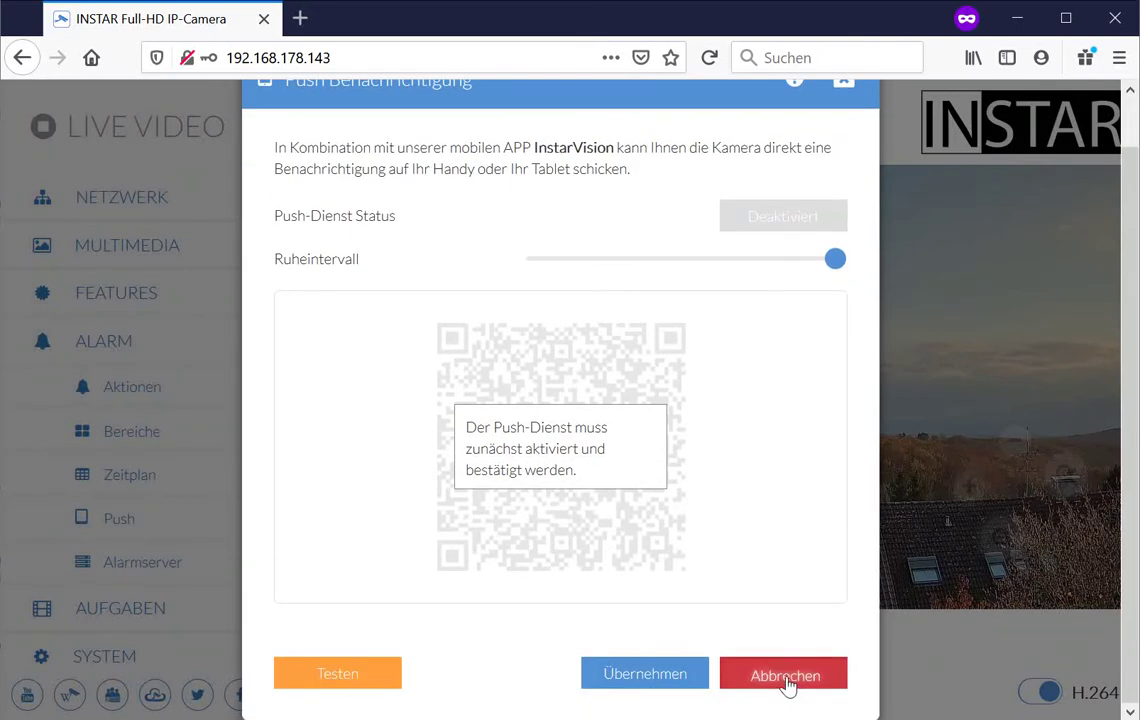
left_click(787, 686)
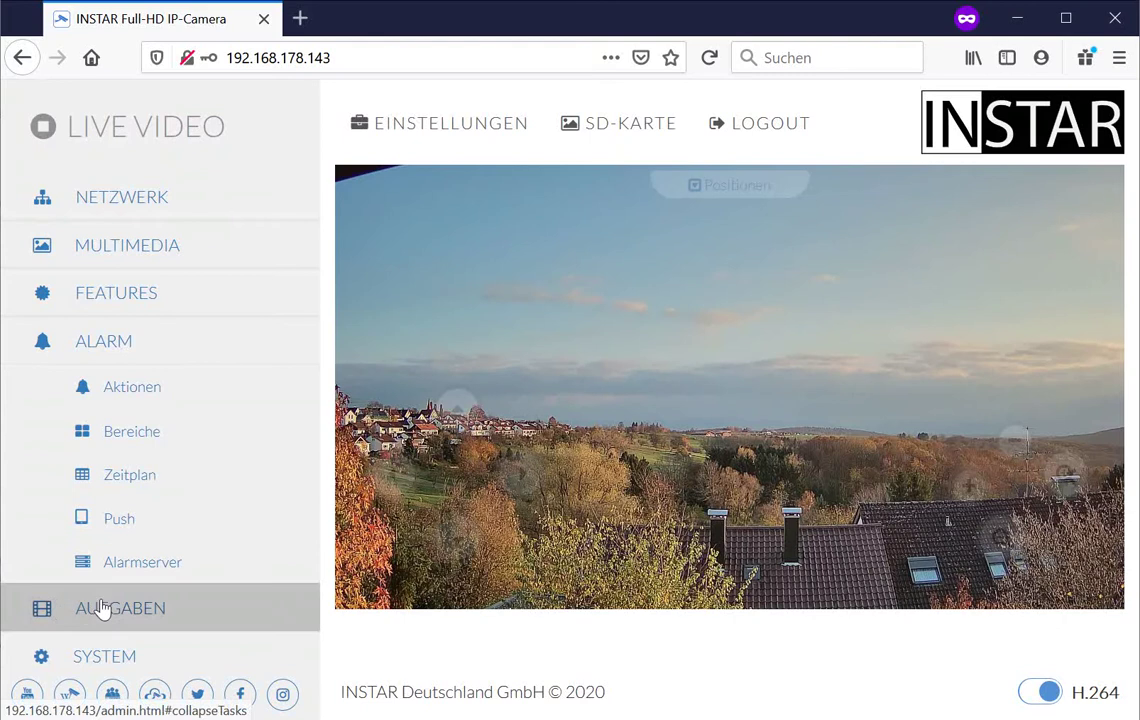
Review the alarm server's address, request parameter and authentication settings, and cancel without changes
left_click(121, 574)
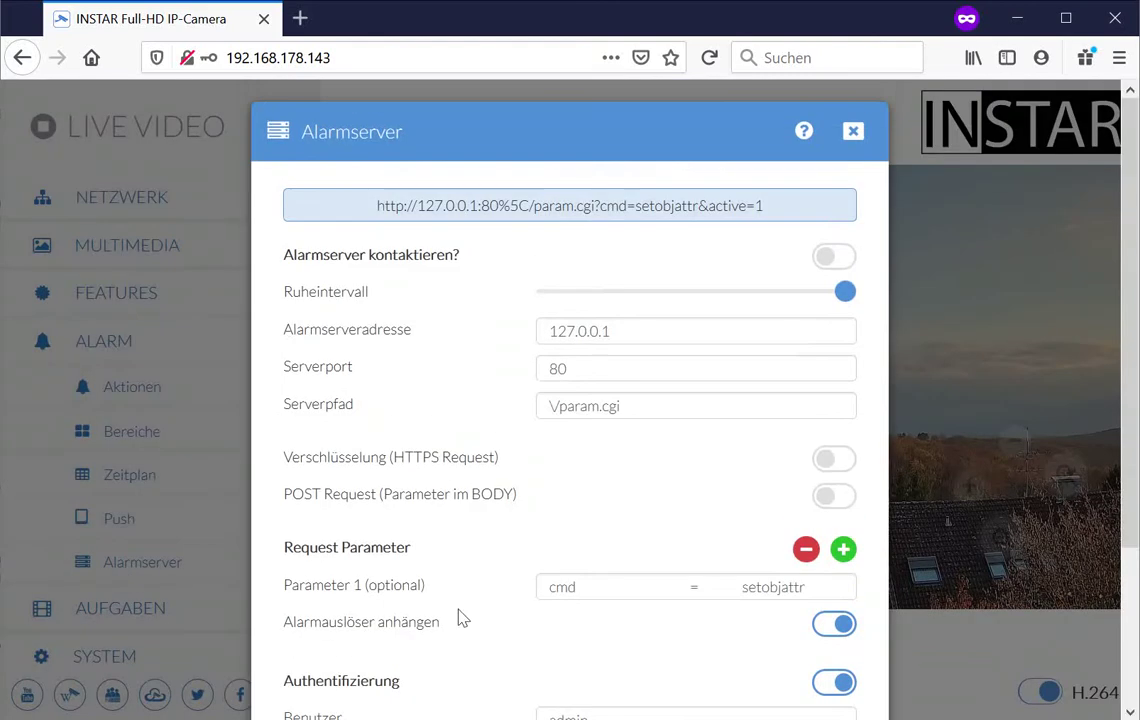
scroll(563, 610, "down", 3)
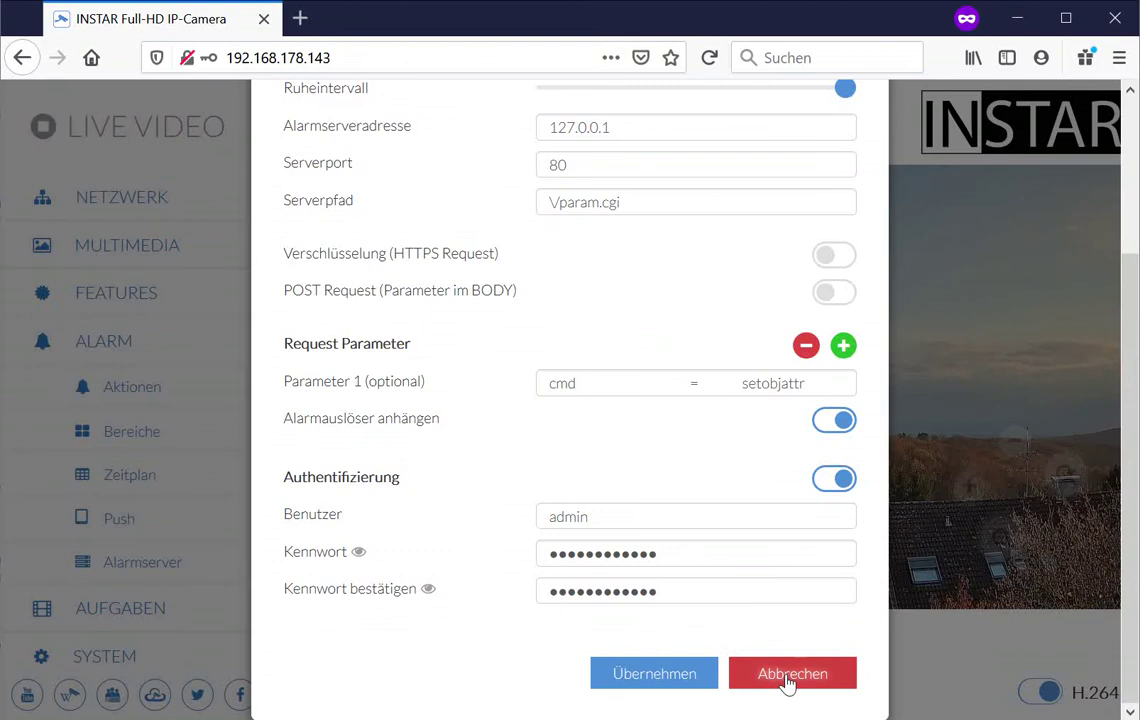
left_click(790, 674)
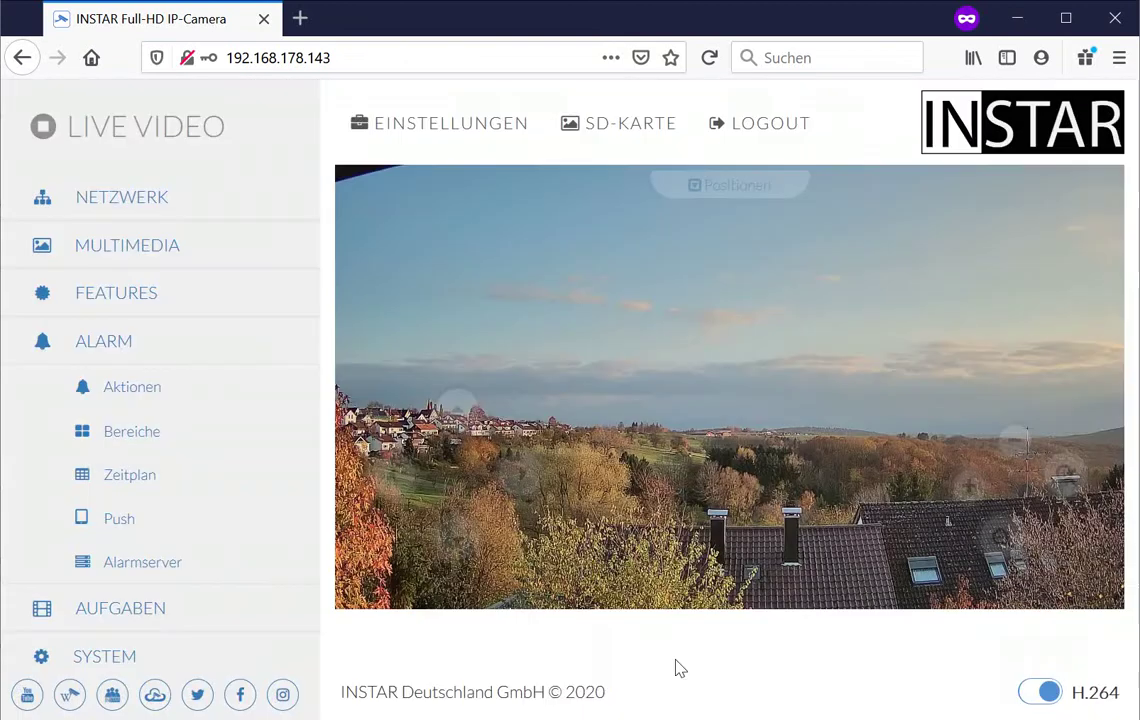
Inspect the automatic photo series settings and their schedule under Aufgaben, and cancel without changes
left_click(133, 617)
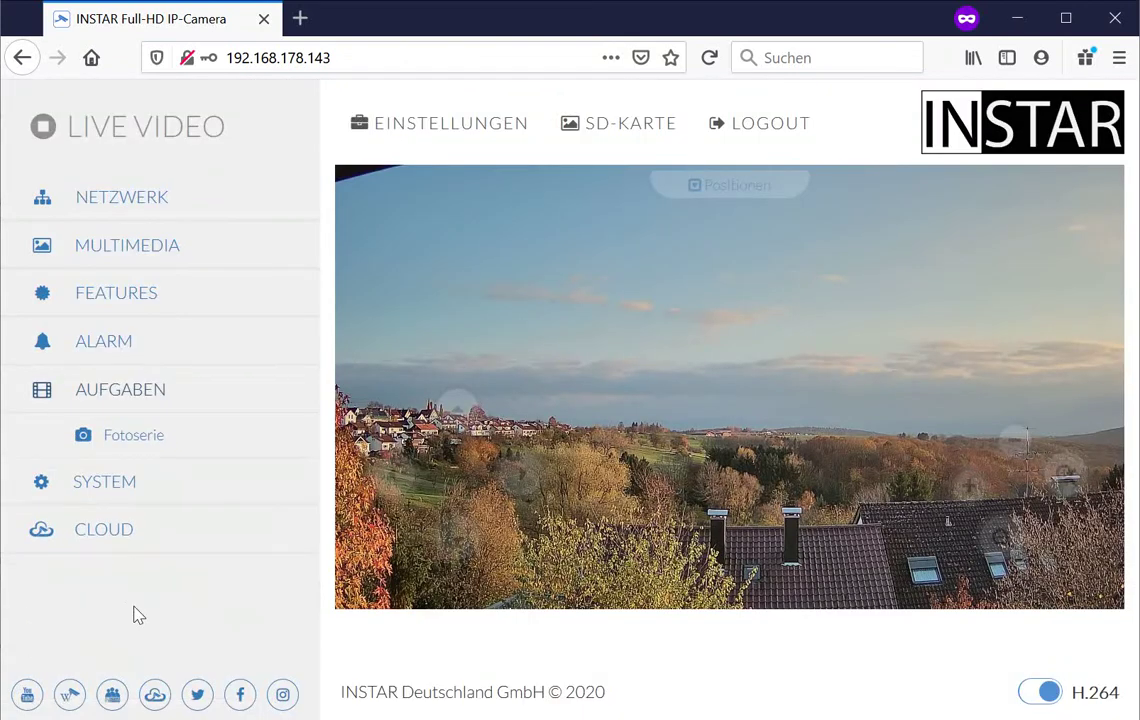
left_click(133, 440)
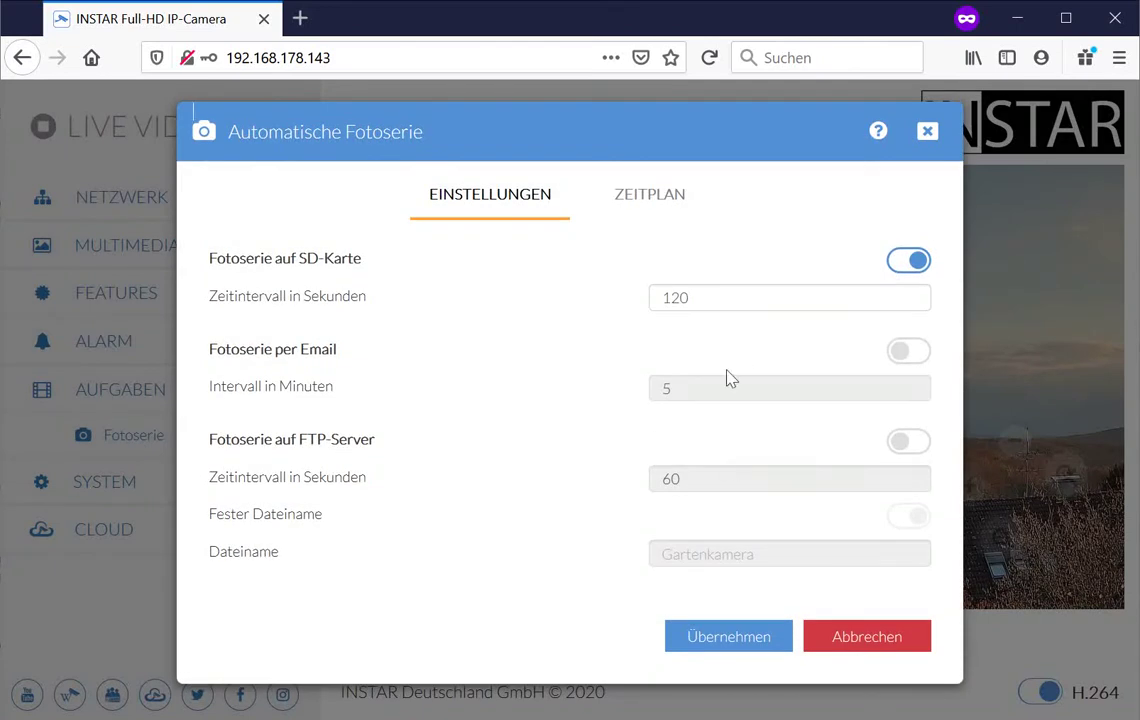
left_click(658, 205)
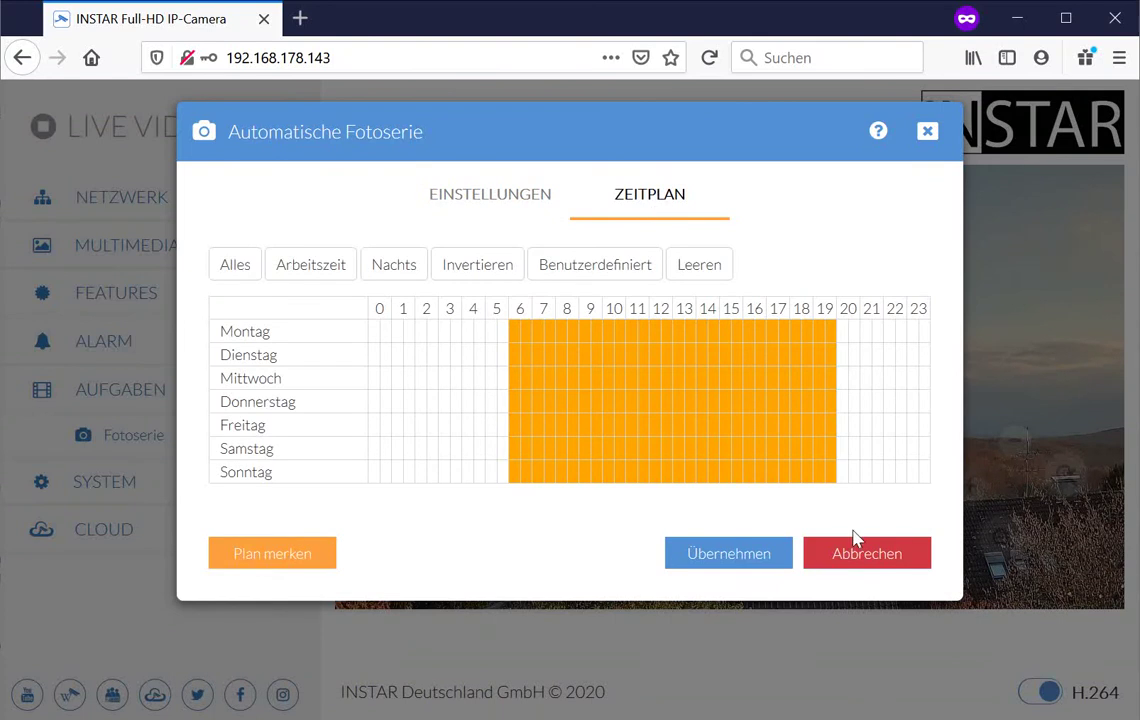
left_click(865, 560)
Expand the System category, view the camera's information overview and the user management, and close both
left_click(132, 491)
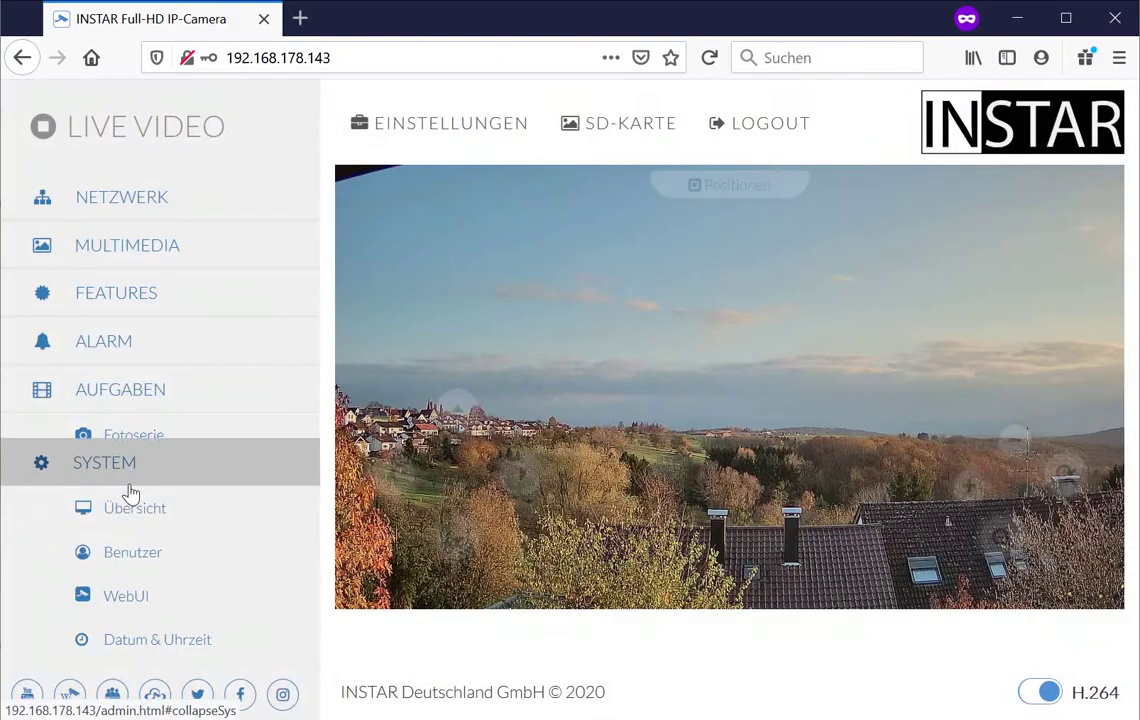
left_click(131, 488)
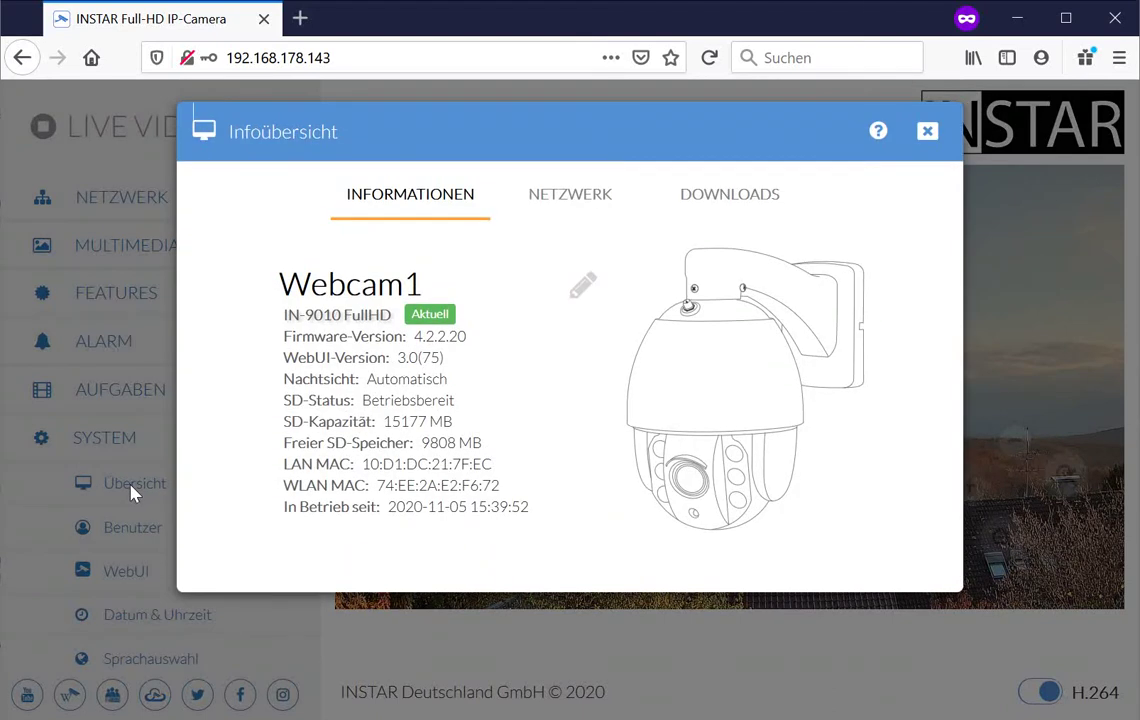
left_click(928, 134)
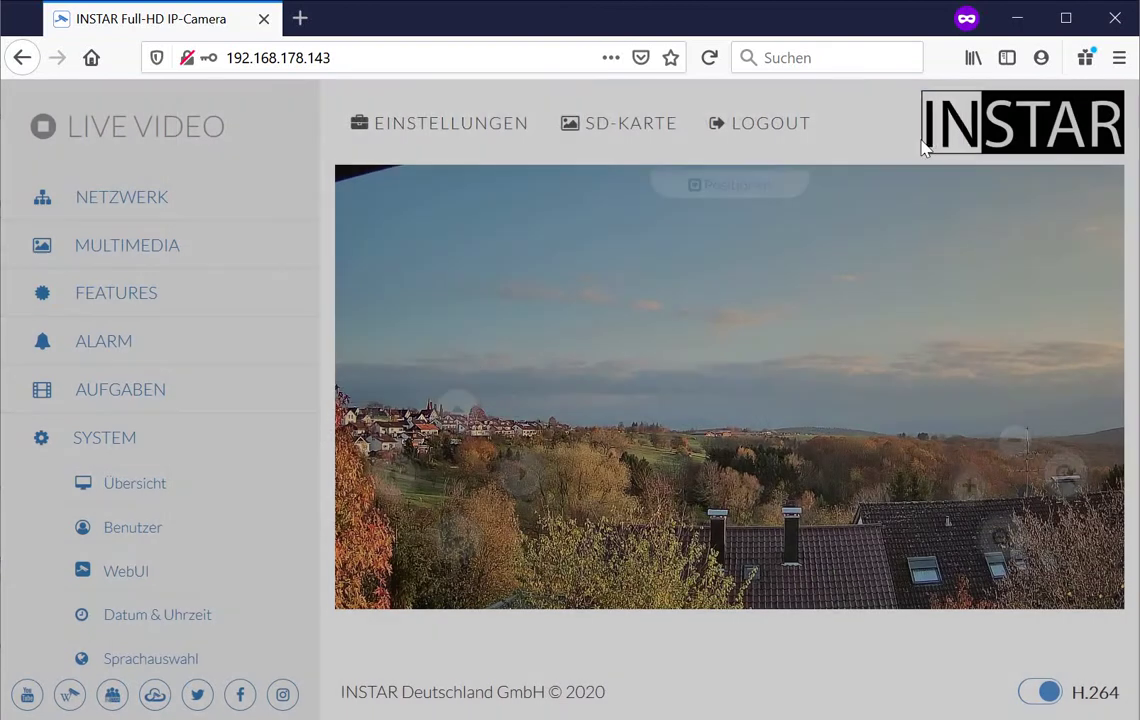
left_click(134, 531)
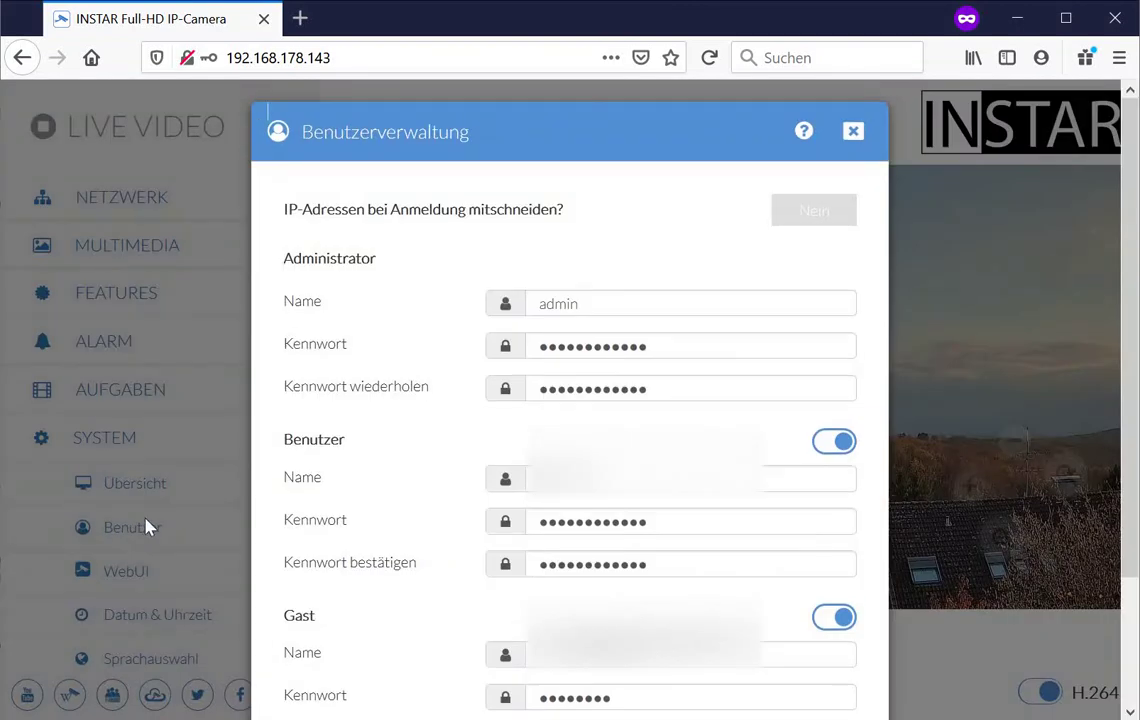
left_click(855, 135)
Replace the audio tile with the light bulb tile in the WebUI quick access bar, save the layout, and close the settings
left_click(137, 580)
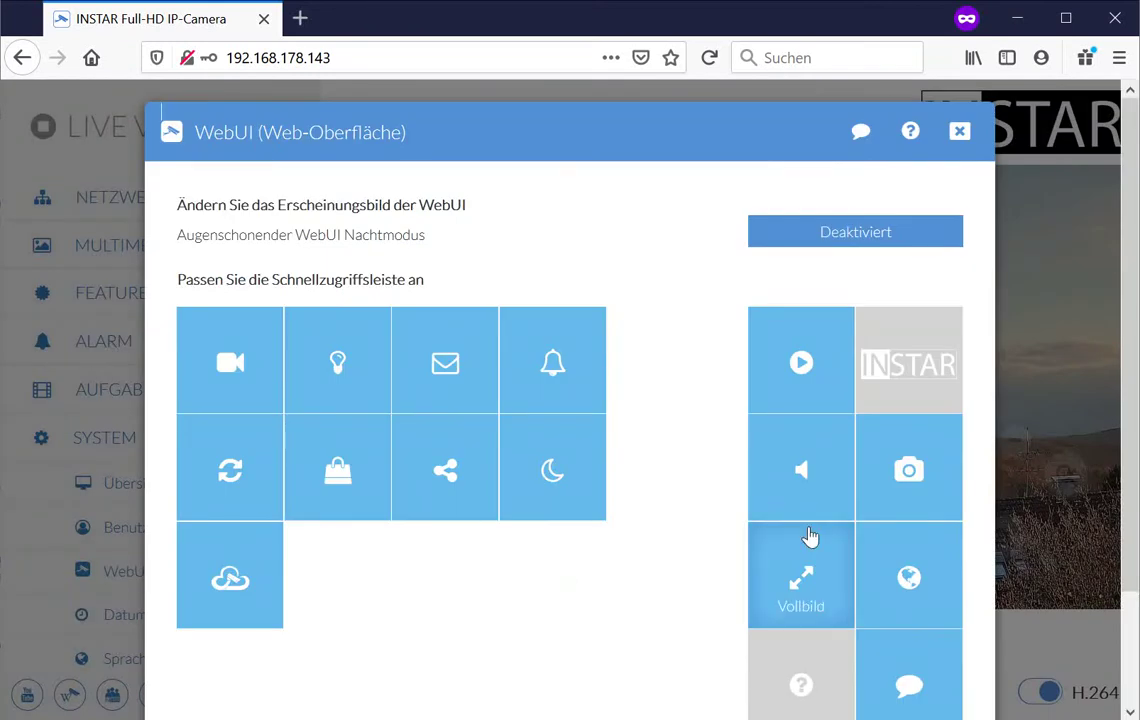
left_click_drag(667, 485, 341, 565)
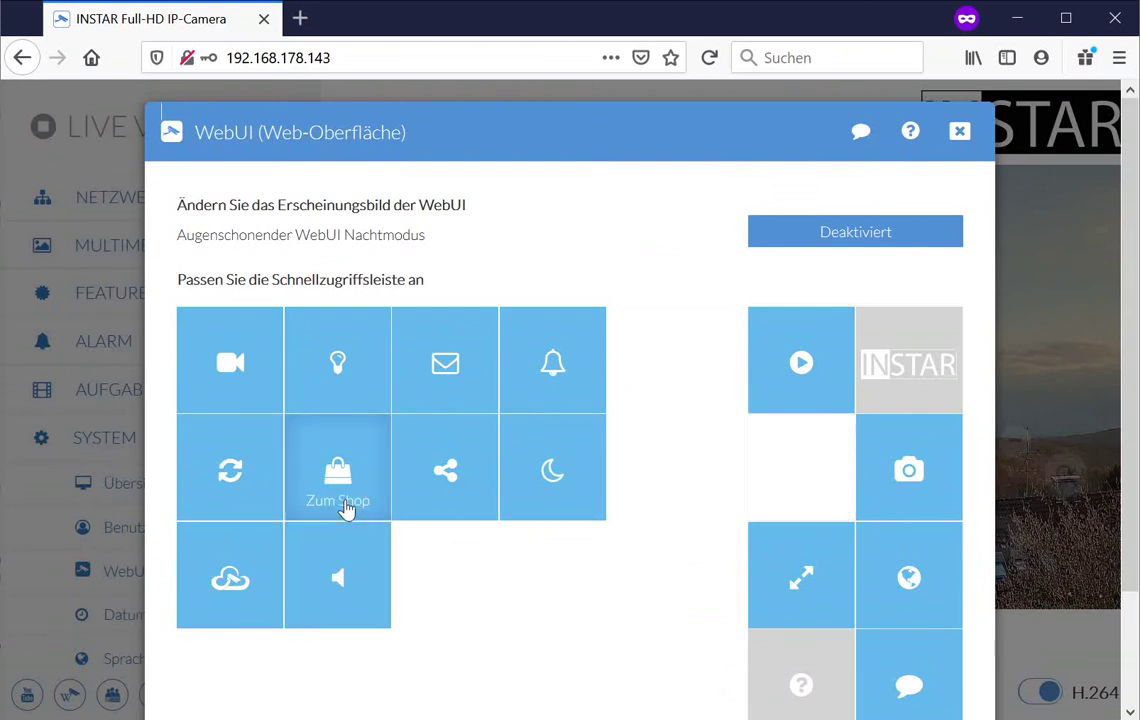
mouse_move(534, 468)
left_mouse_down()
mouse_move(606, 489)
mouse_move(784, 466)
mouse_move(545, 465)
left_mouse_up()
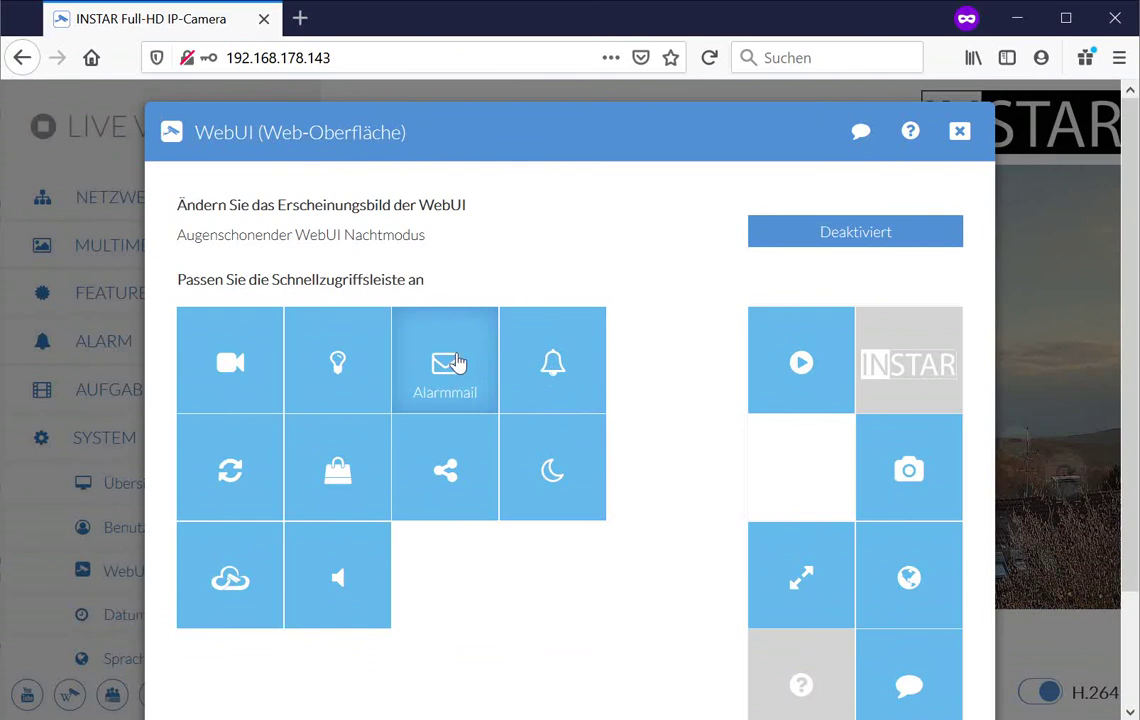
left_click_drag(322, 362, 790, 466)
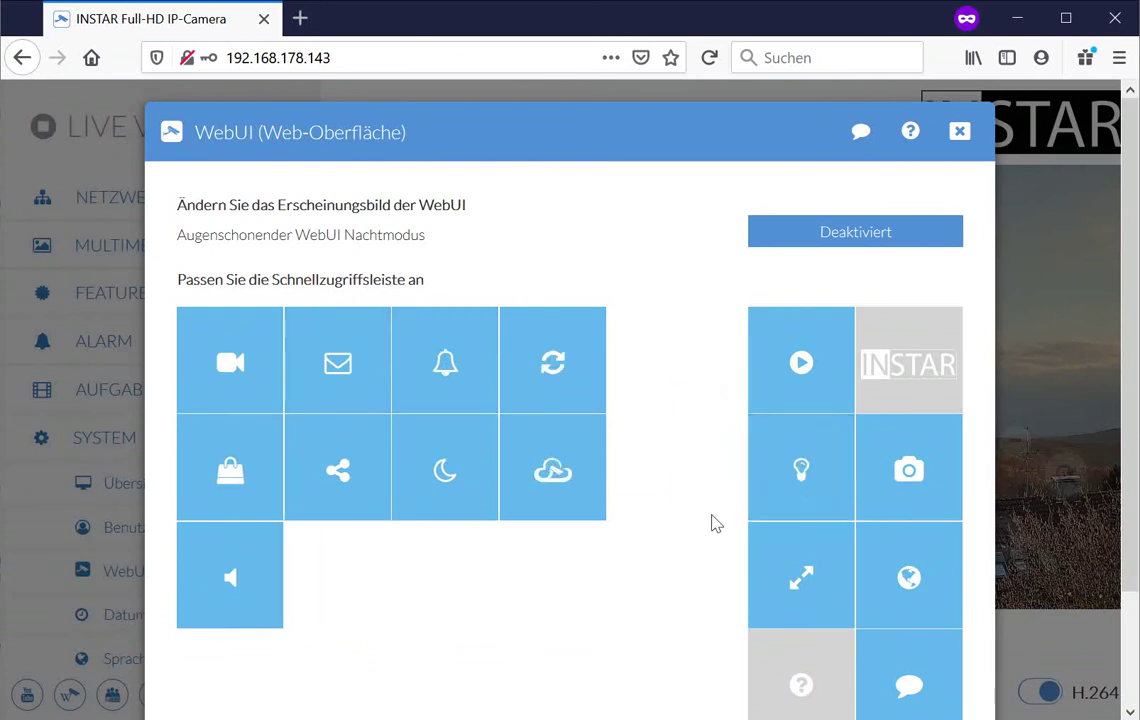
scroll(720, 540, "down", 2)
left_click(755, 680)
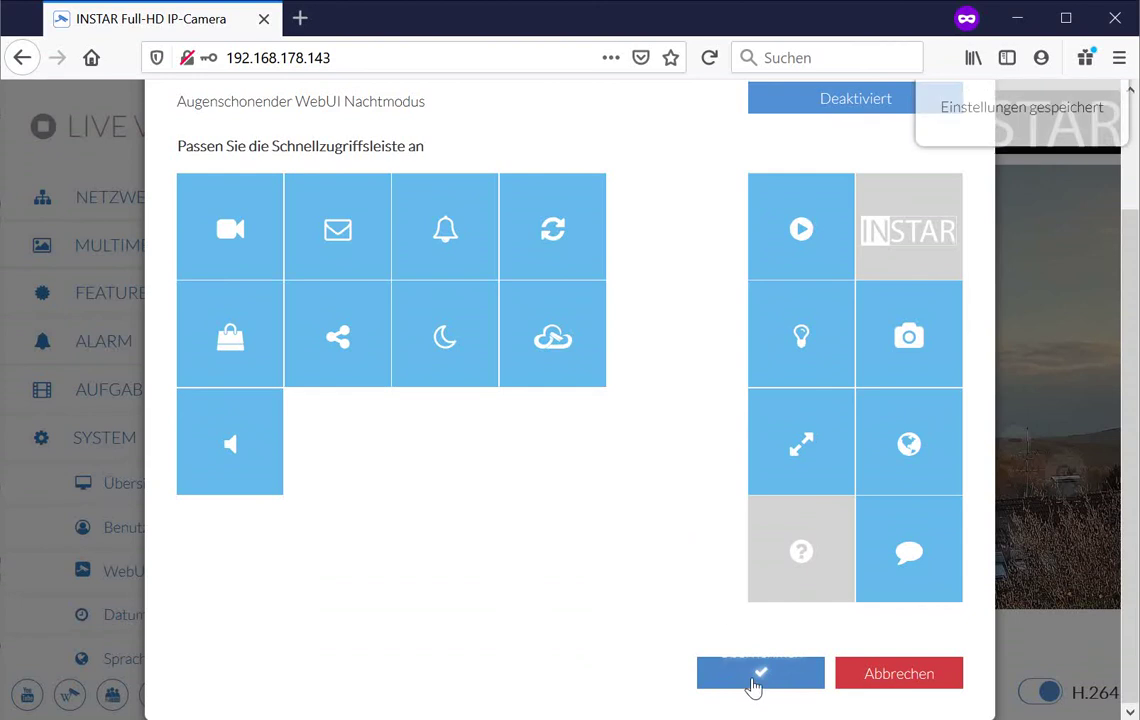
left_click(896, 682)
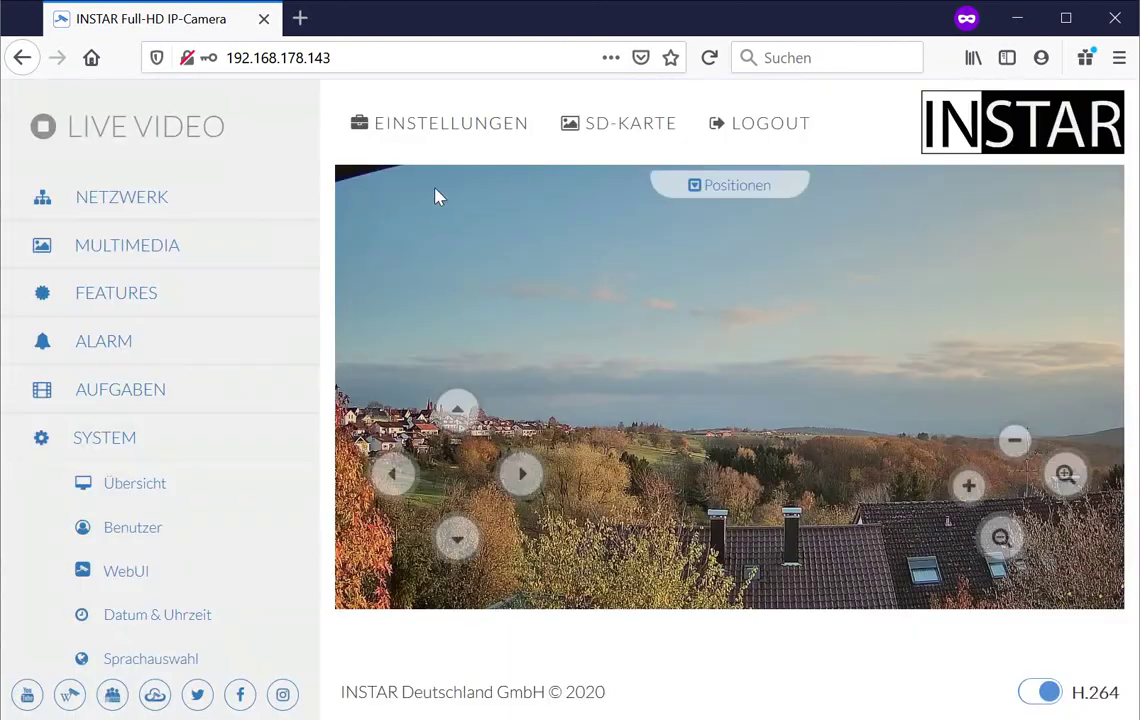
Check the customized quick access bar beside the live video, and return to the settings menu
left_click(448, 135)
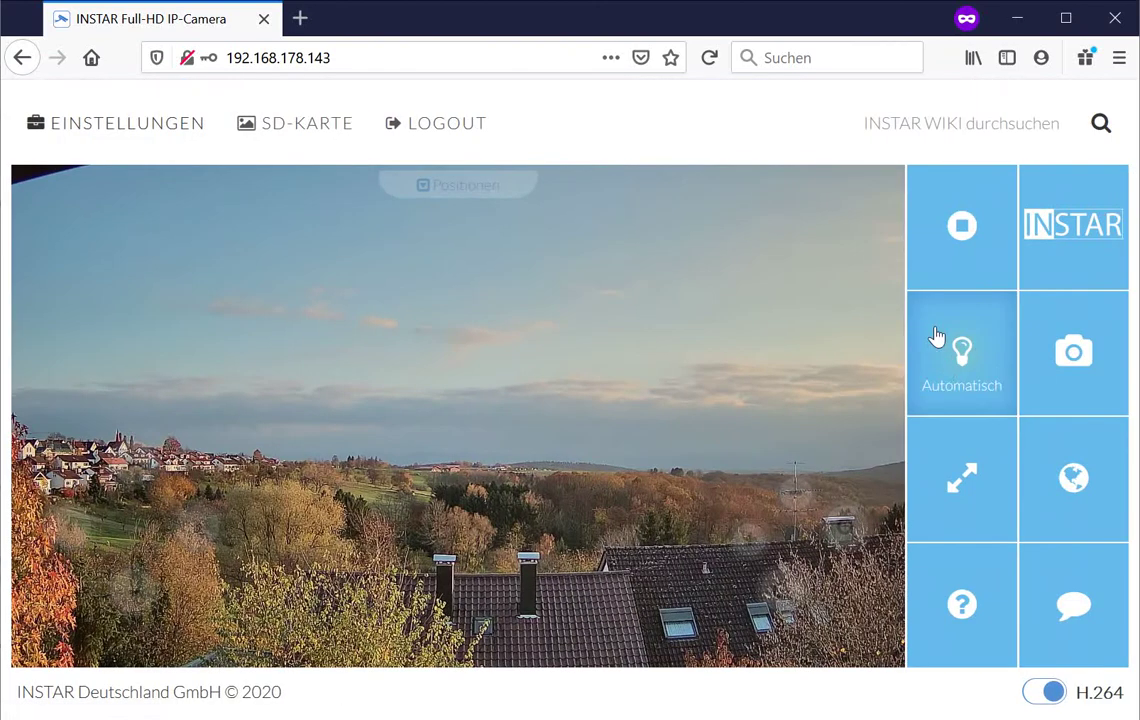
left_click(1013, 377)
left_click(112, 155)
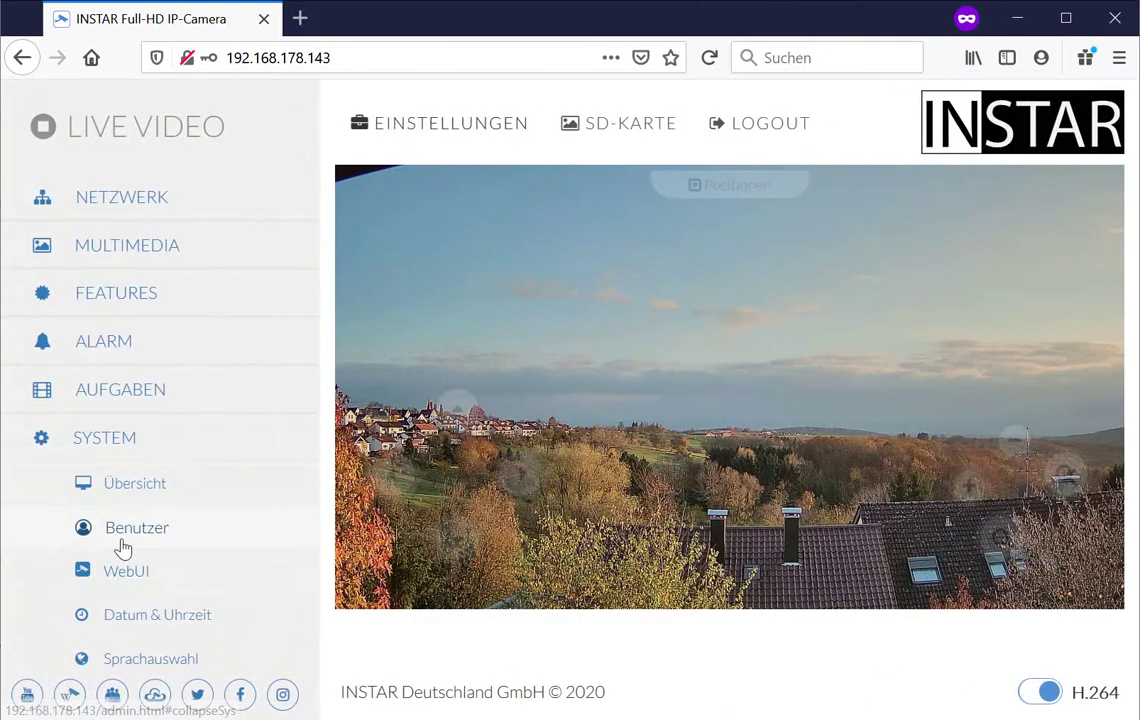
View the camera's date, time zone and NTP synchronization settings, and close them without changes
scroll(135, 555, "down", 4)
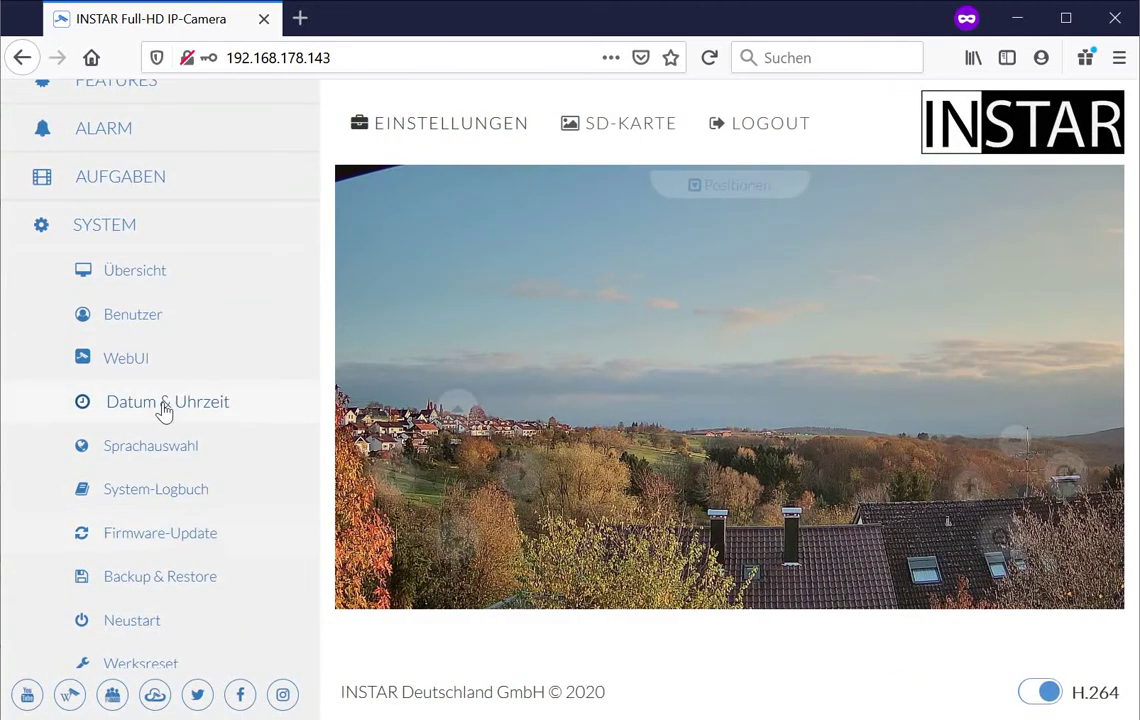
left_click(165, 405)
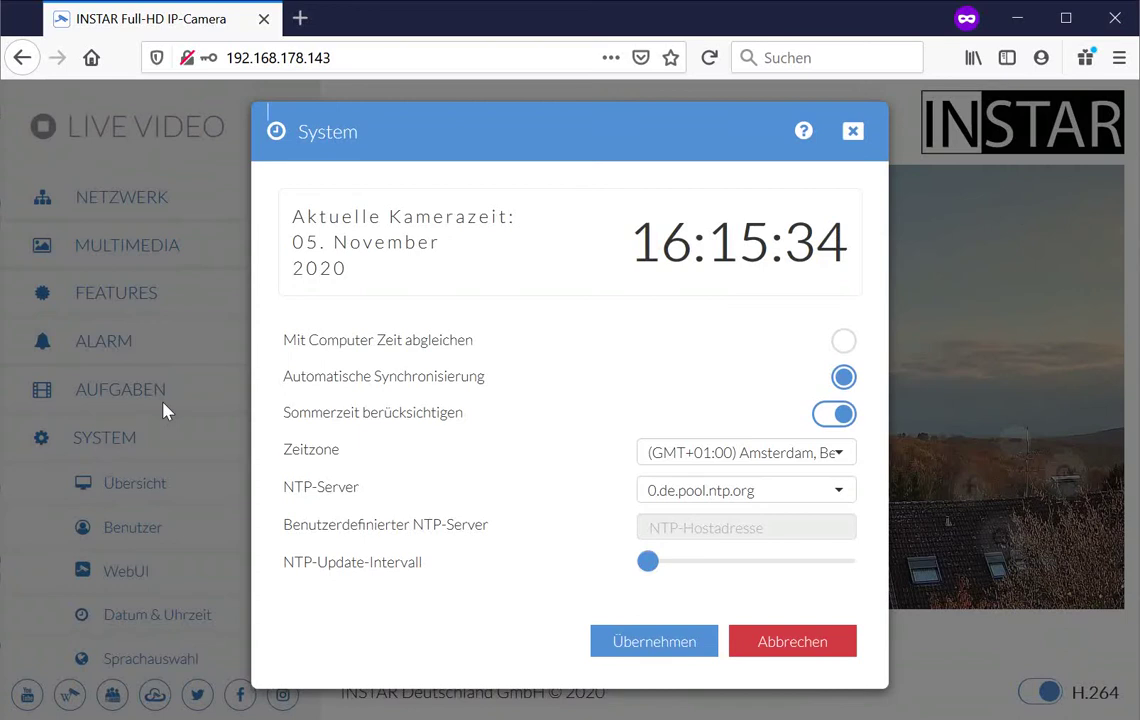
left_click(851, 136)
Check the firmware and WebUI update status, and leave without updating
scroll(155, 600, "down", 2)
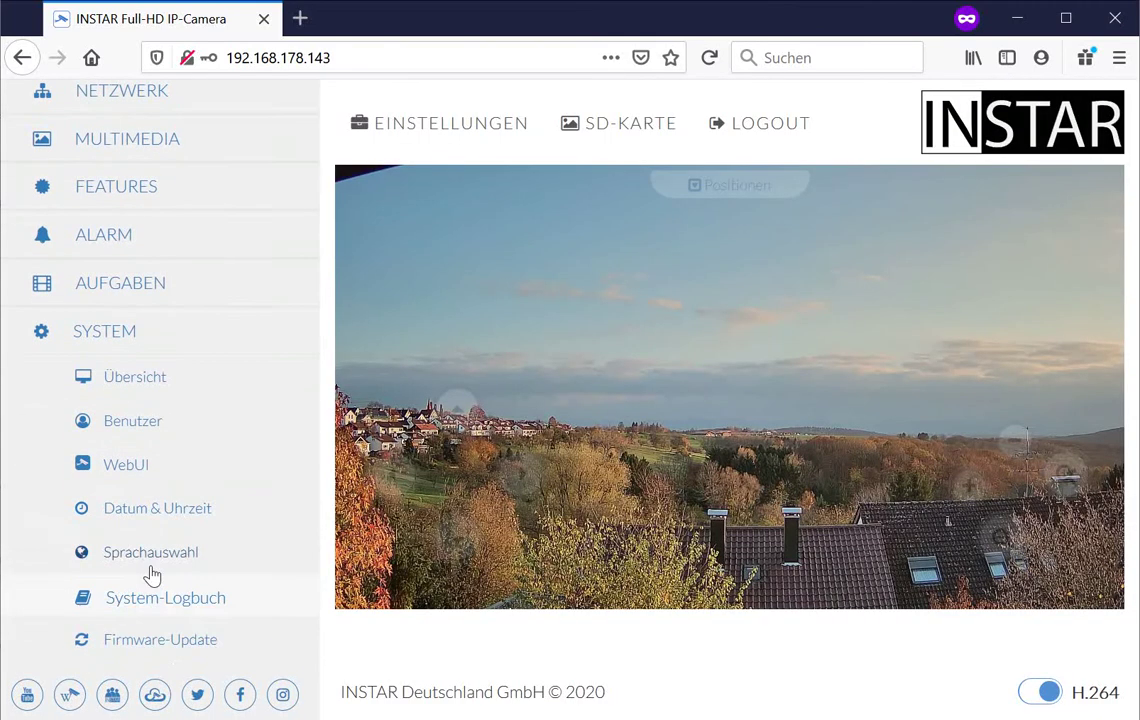
scroll(153, 610, "down", 2)
left_click(155, 538)
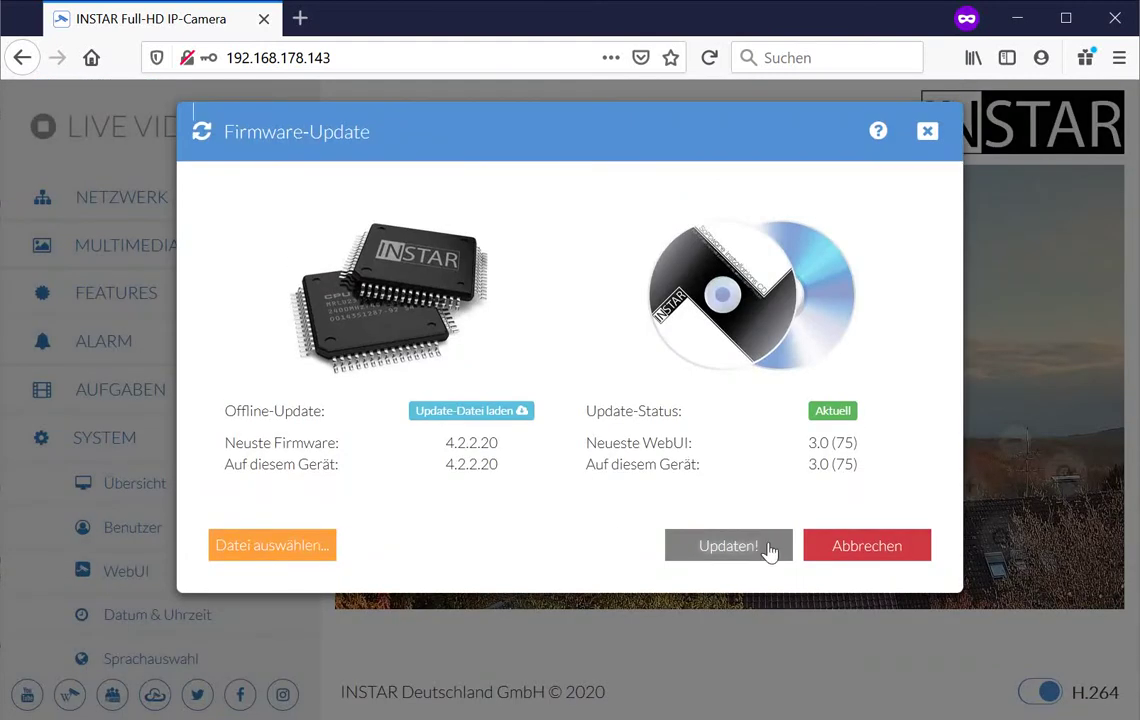
left_click(853, 546)
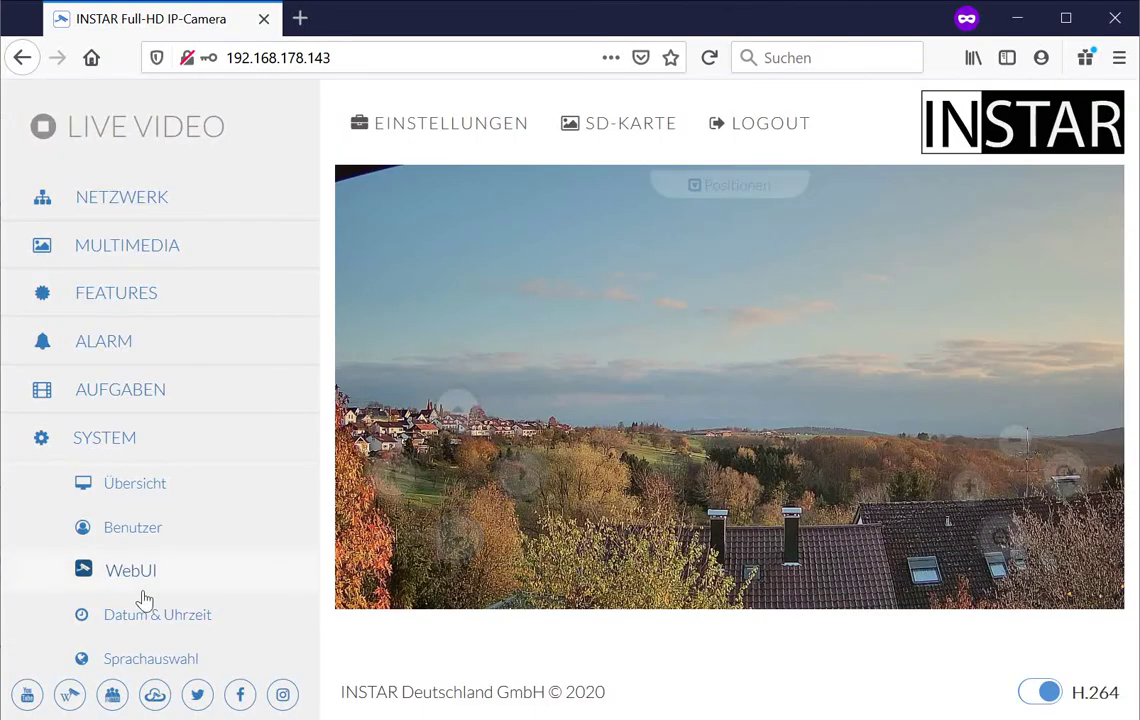
View the options for backing up and restoring the camera settings, and cancel without creating or importing a backup
scroll(145, 598, "down", 2)
scroll(145, 598, "down", 2)
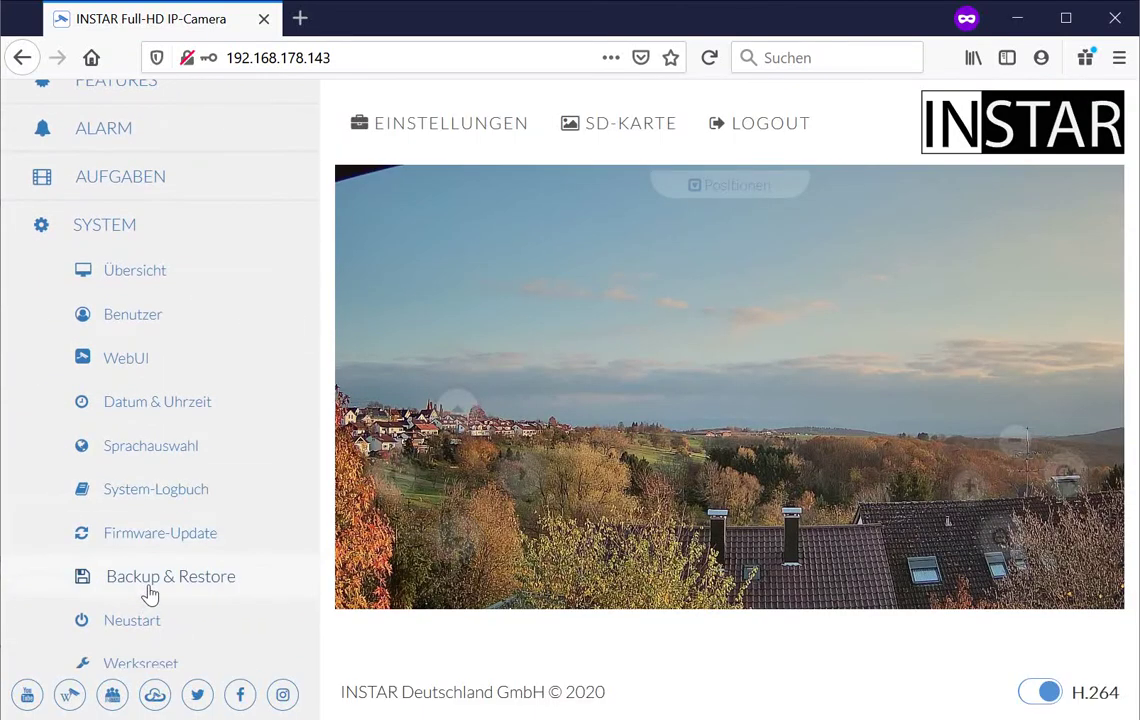
left_click(148, 594)
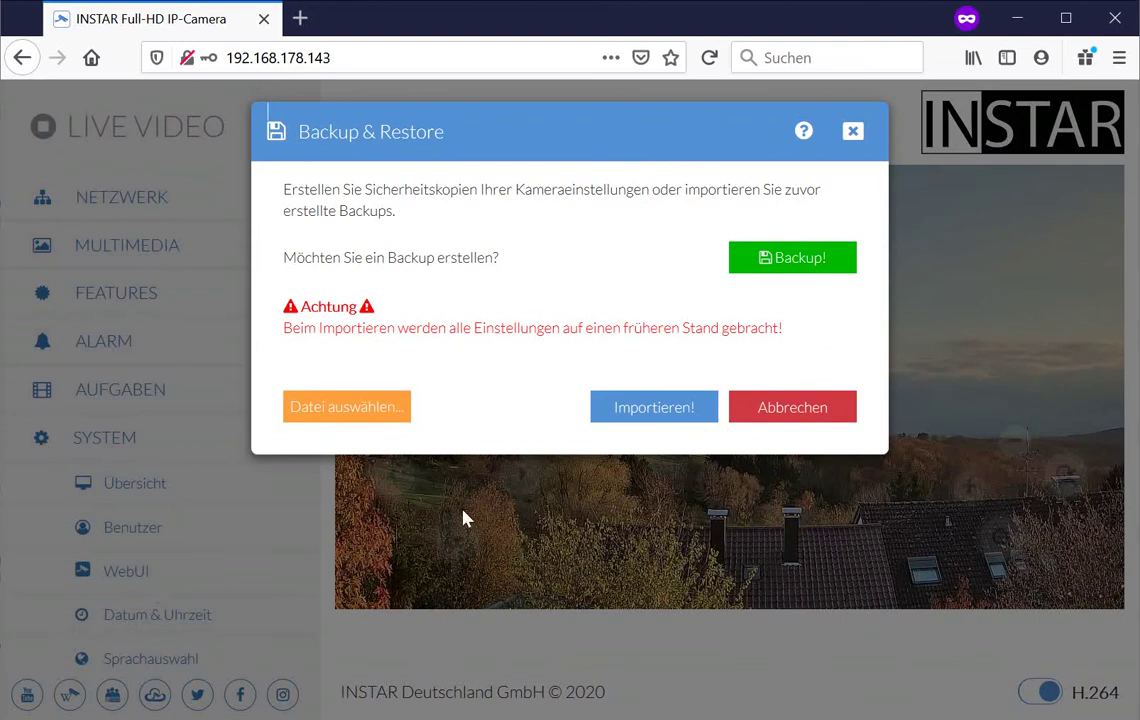
left_click(796, 410)
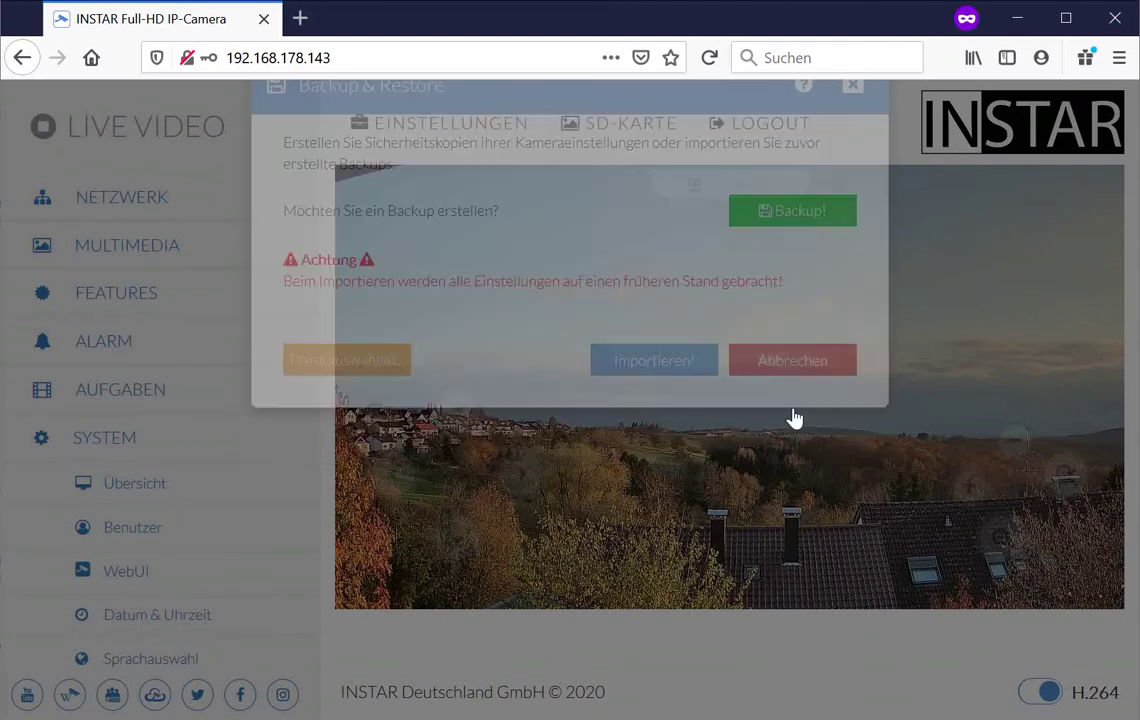
Look over the remaining System entries and the Cloud section of the settings menu, and return to the live video
scroll(100, 640, "down", 4)
scroll(115, 623, "down", 2)
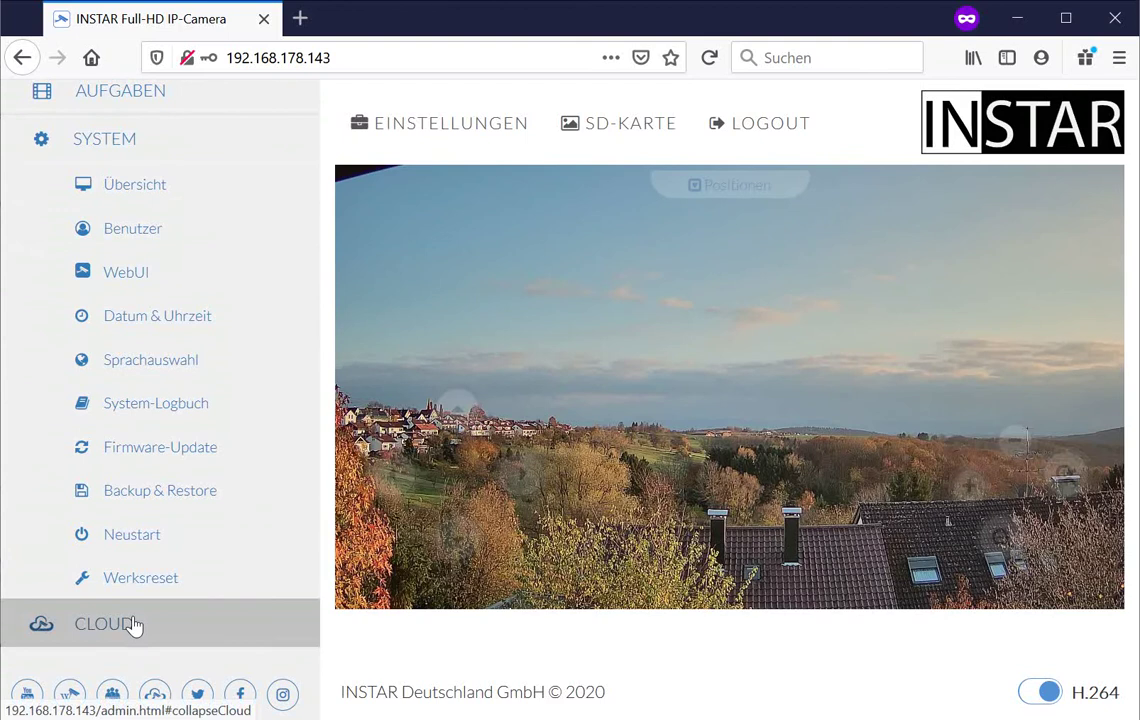
left_click(425, 128)
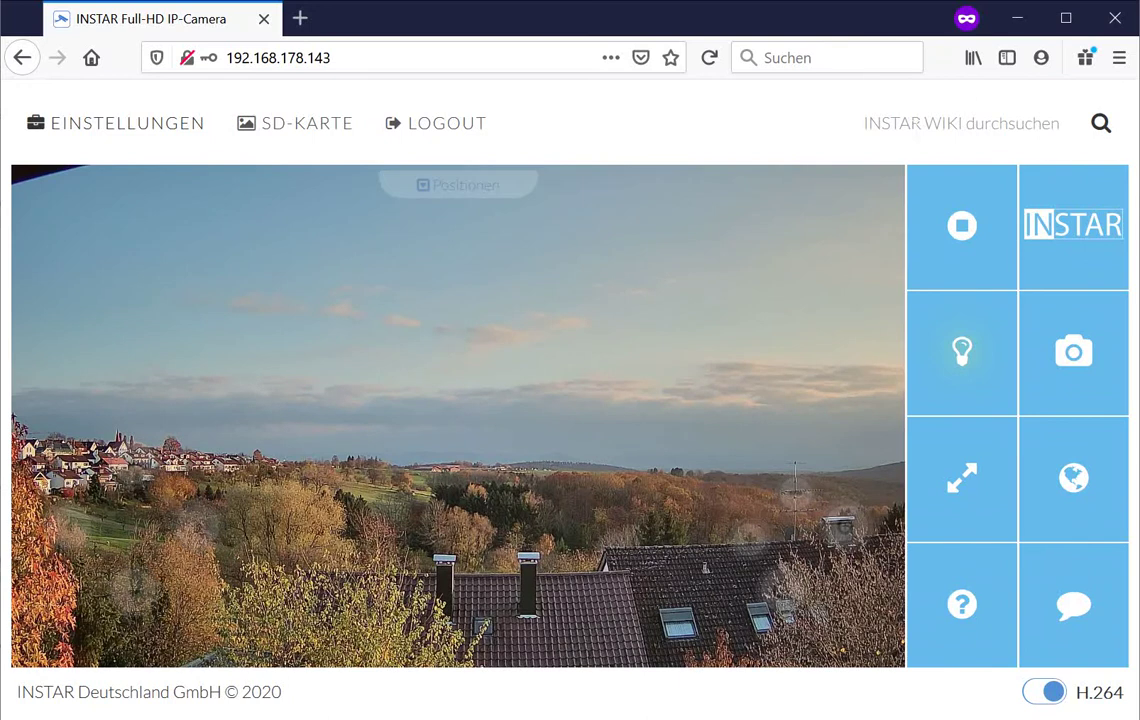
left_click(1100, 125)
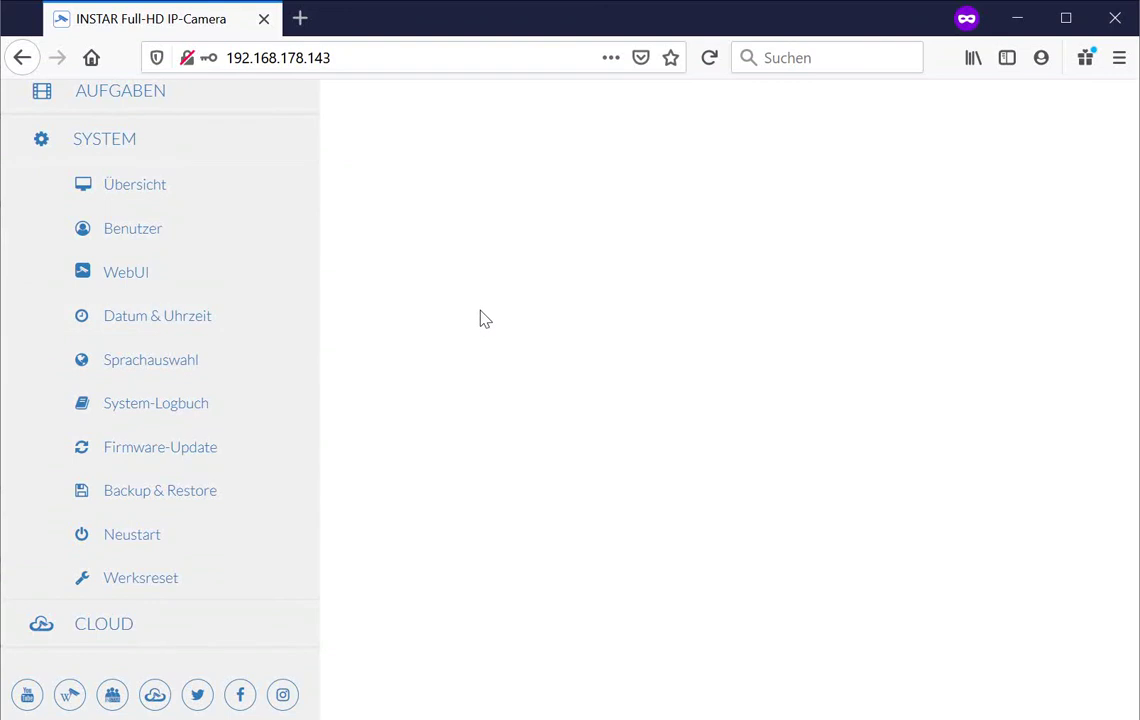
scroll(137, 120, "up", 3)
left_click(140, 128)
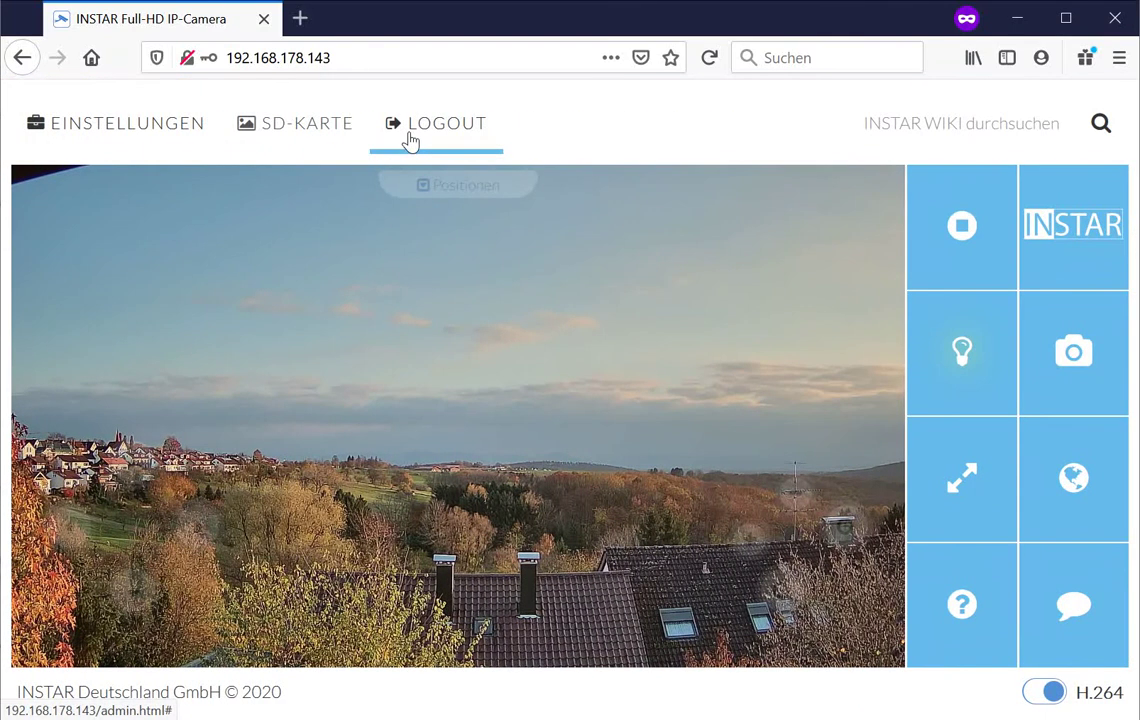
Show the camera position controls over the live video, move the camera to position 3, and move it to position 1
mouse_move(430, 364)
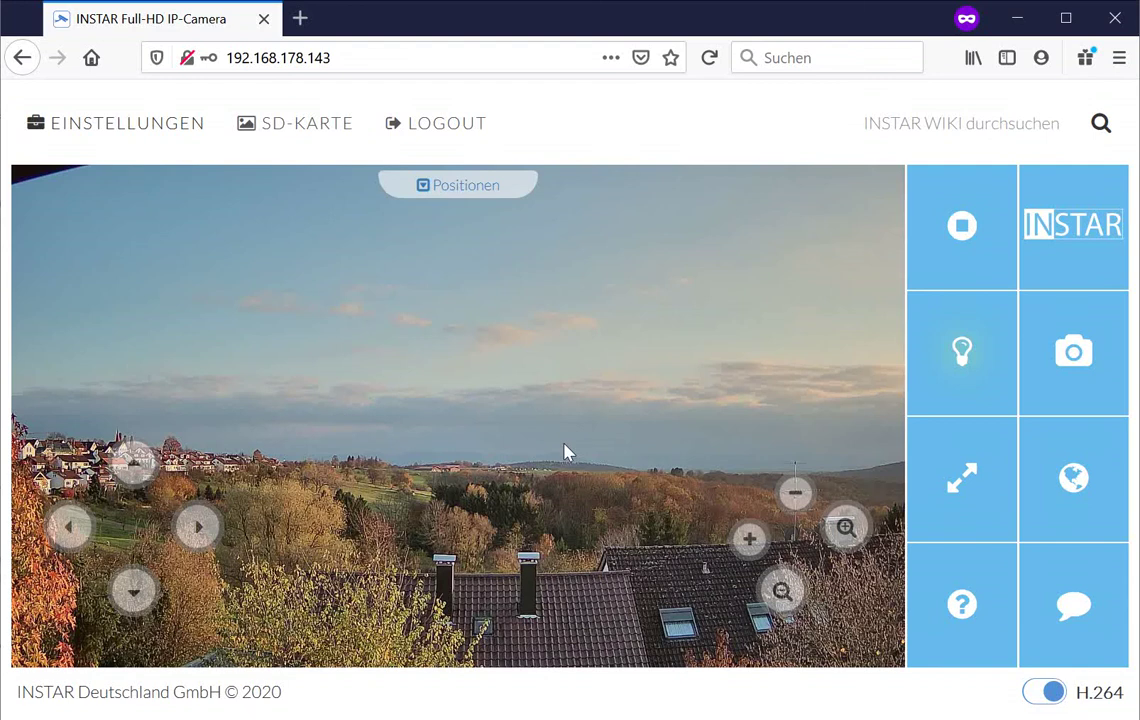
left_click(455, 188)
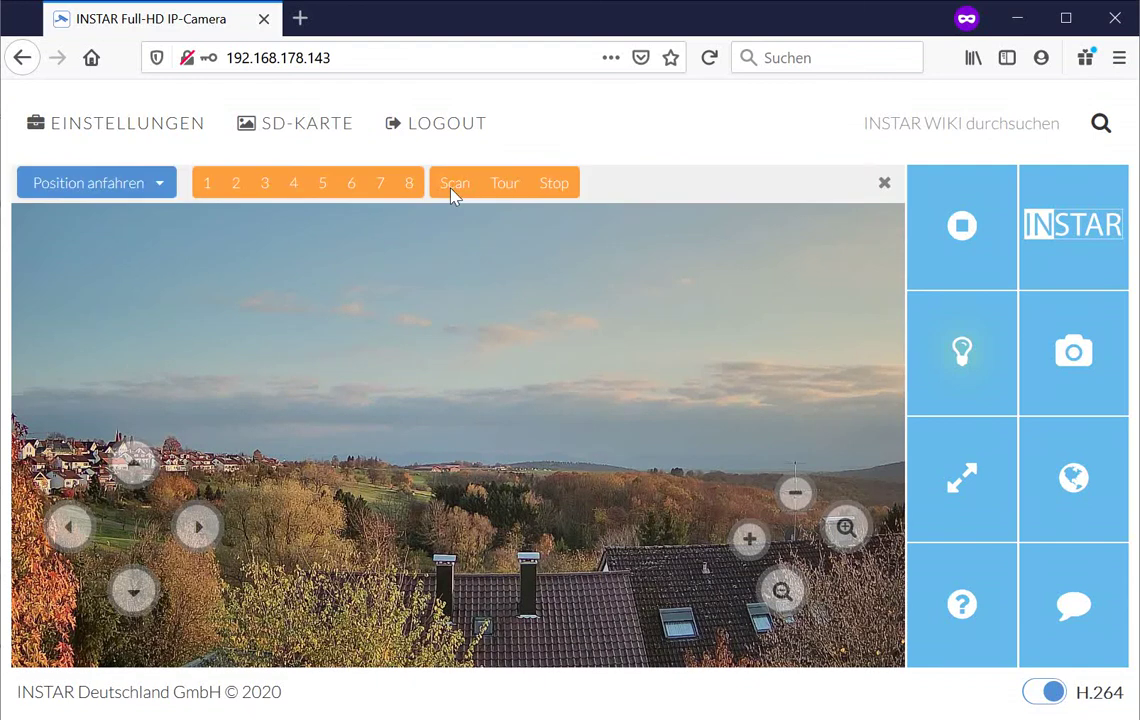
left_click(265, 188)
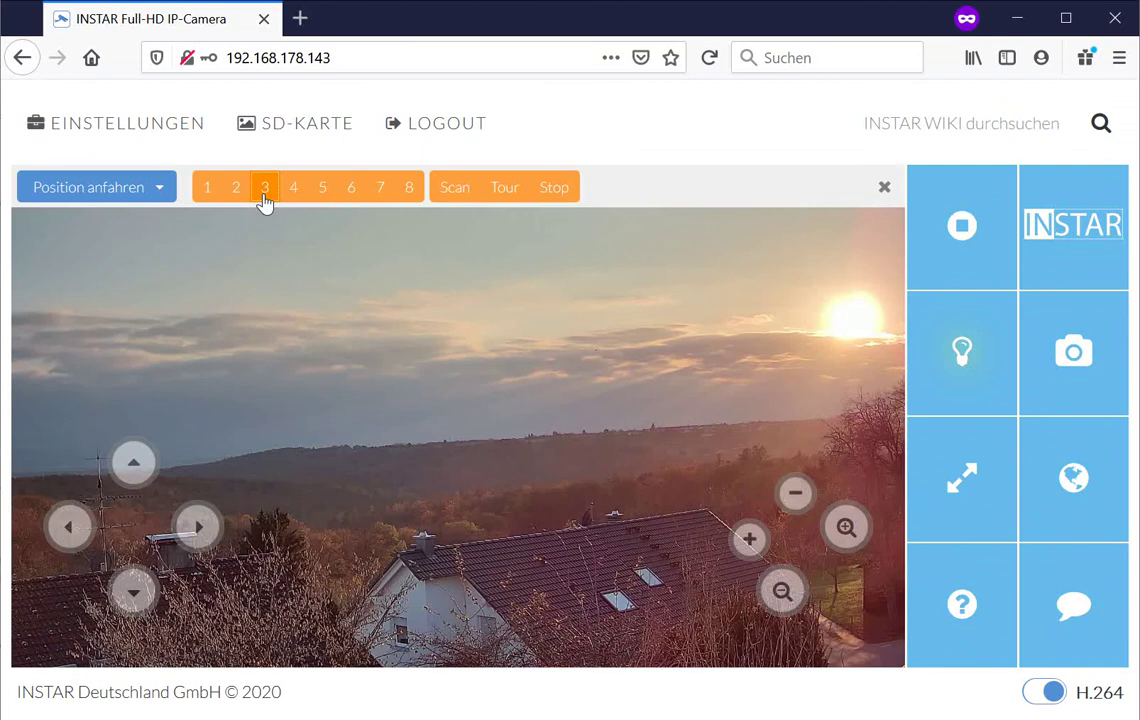
left_click(205, 190)
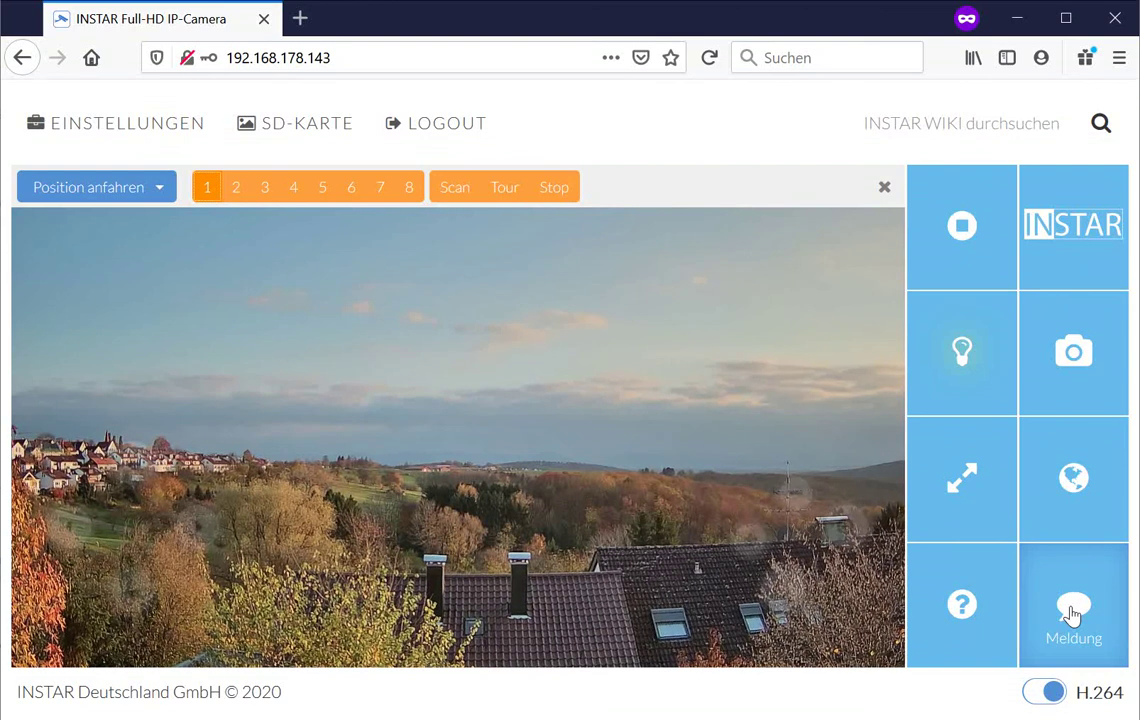
Read the camera's system messages from the quick access bar and close them
left_click(1073, 613)
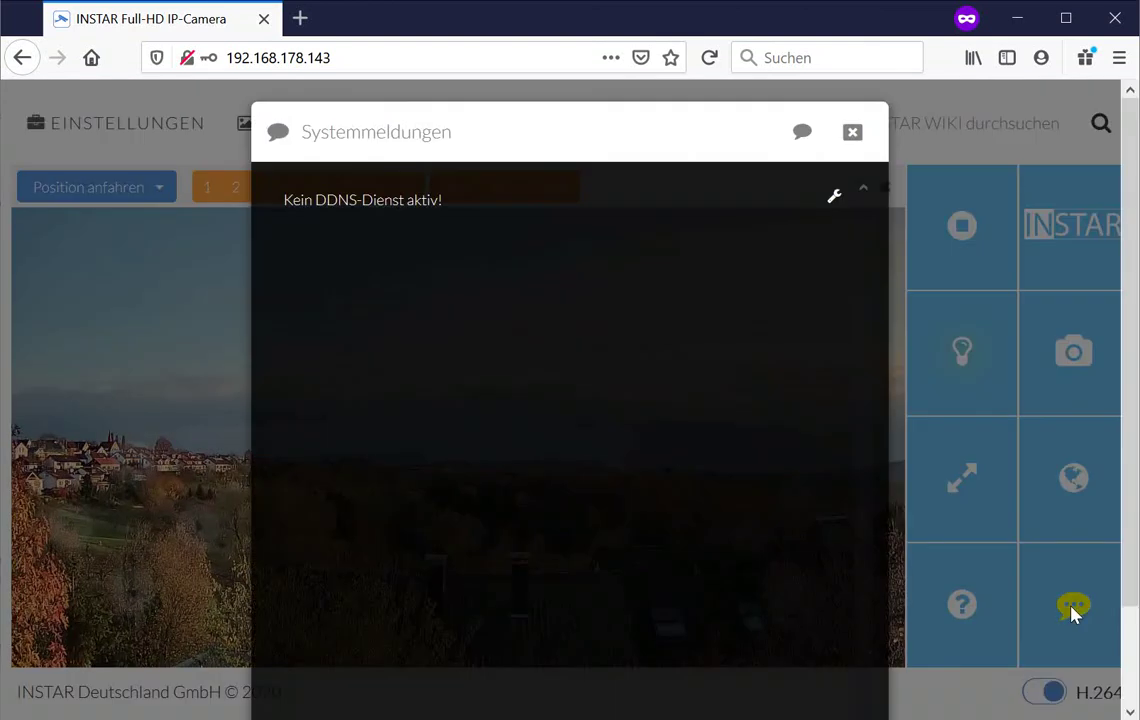
scroll(640, 267, "down", 2)
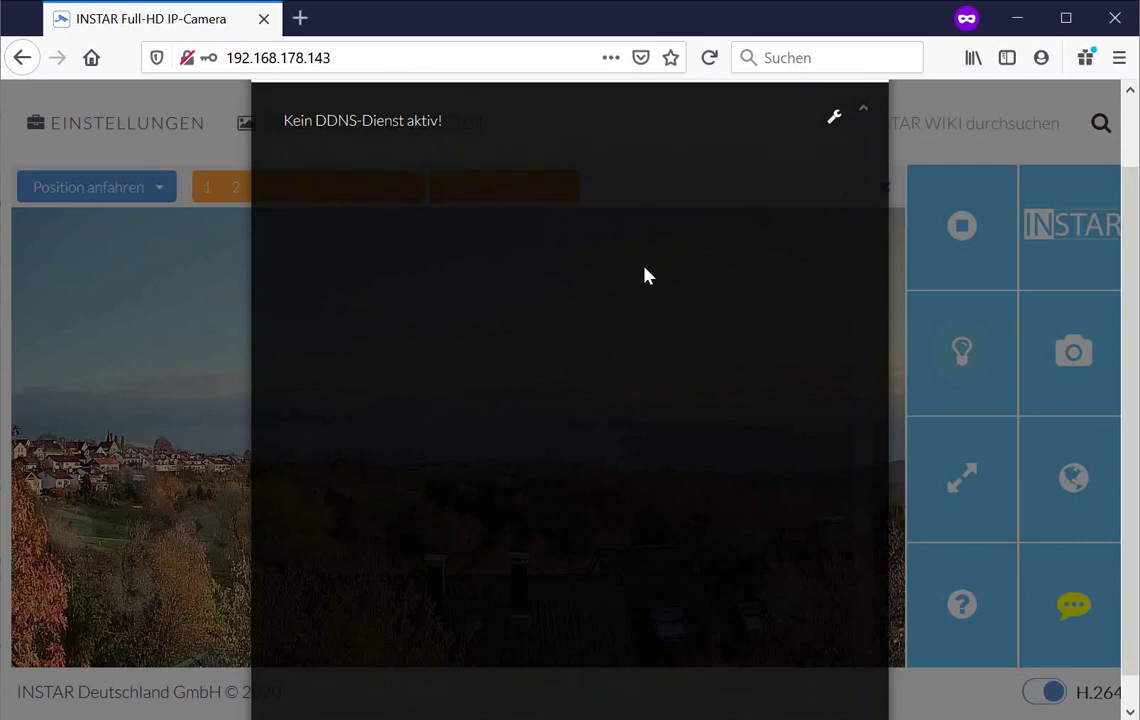
scroll(643, 272, "up", 2)
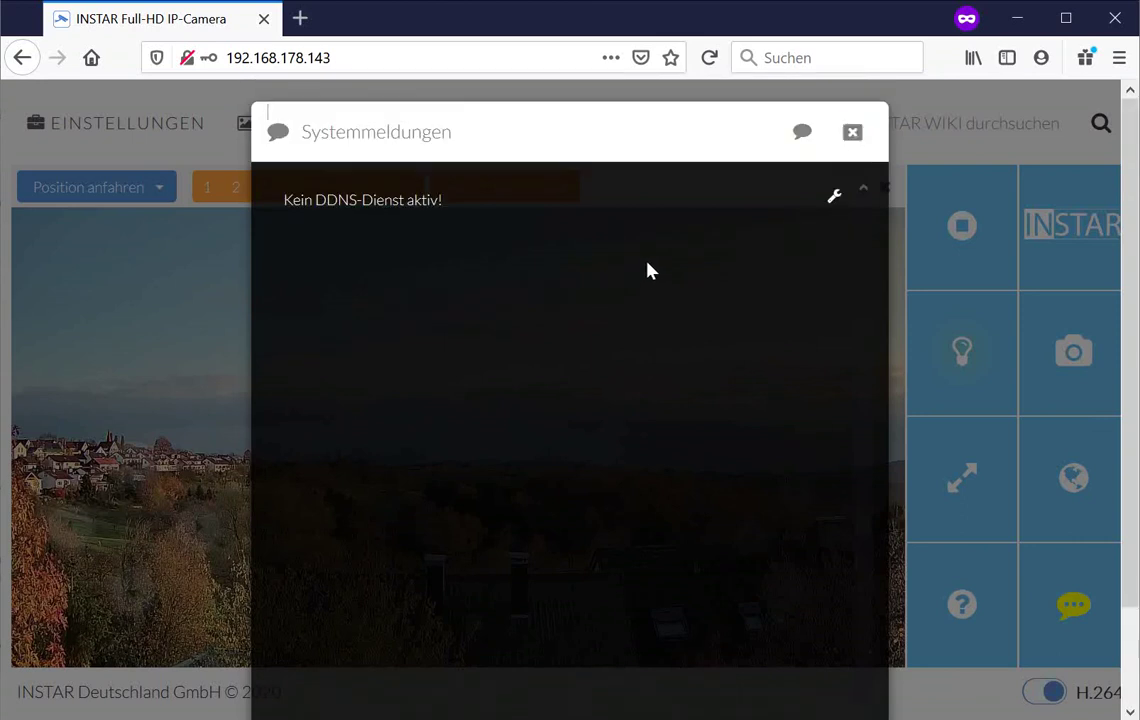
left_click(855, 140)
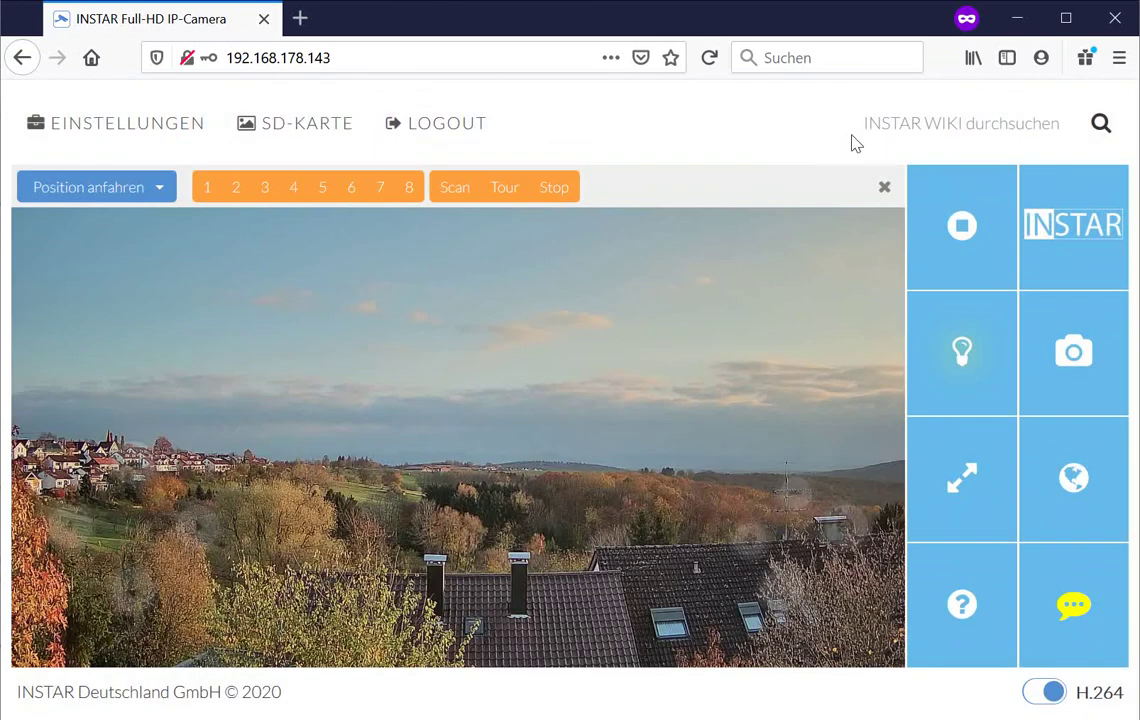